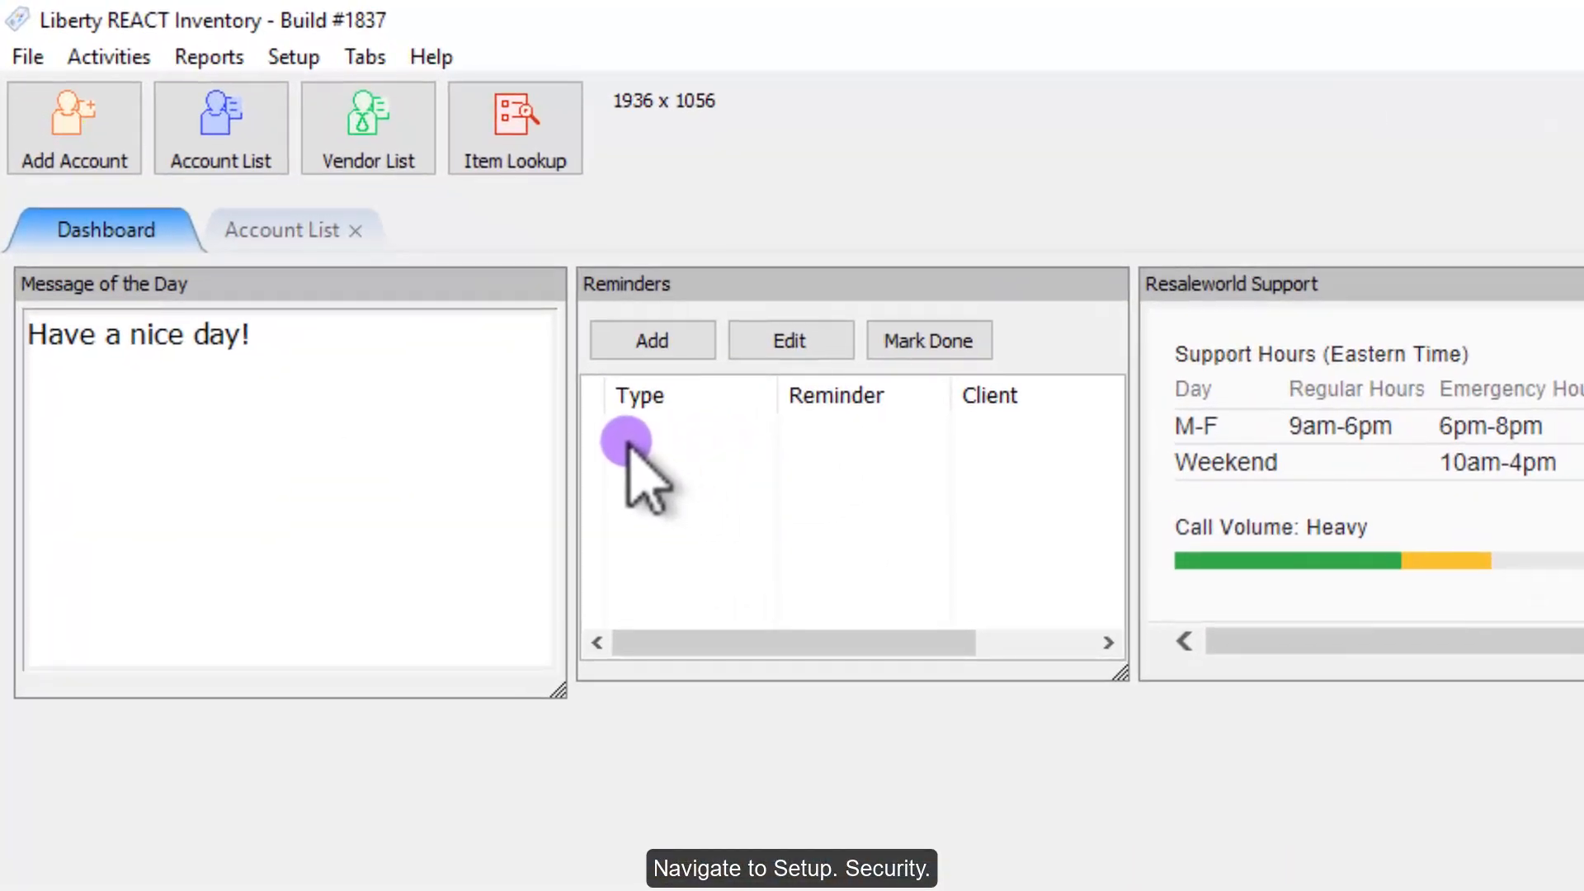
Step: Add a new active security role named 'Cashier' in Maintain Security Roles
{"action": "left_click", "coordinate": [294, 56]}
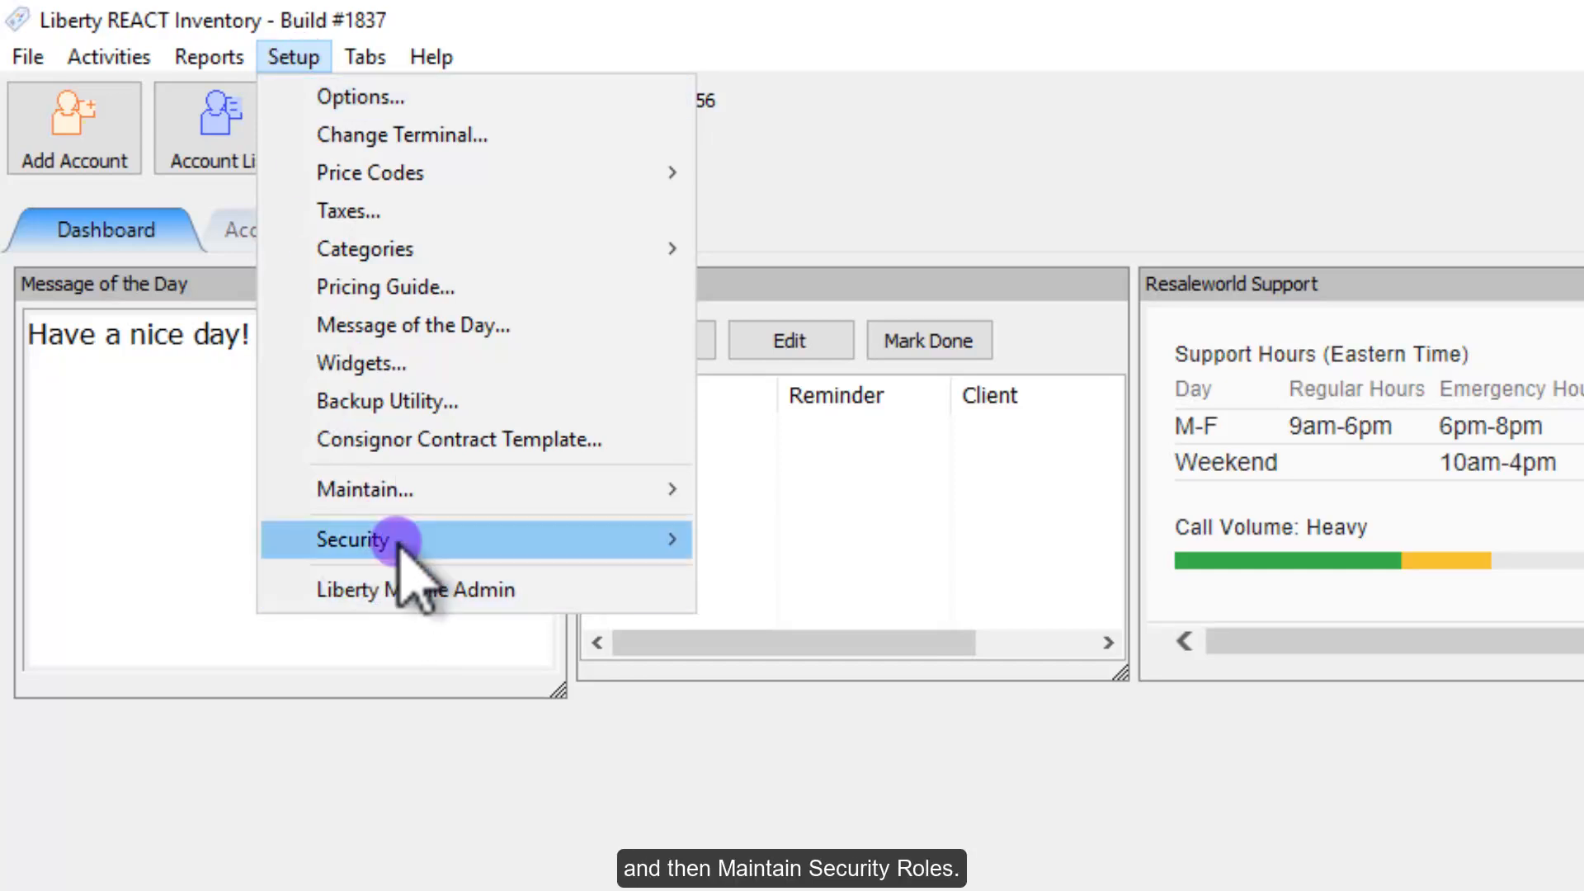
{"action": "mouse_move", "coordinate": [540, 545]}
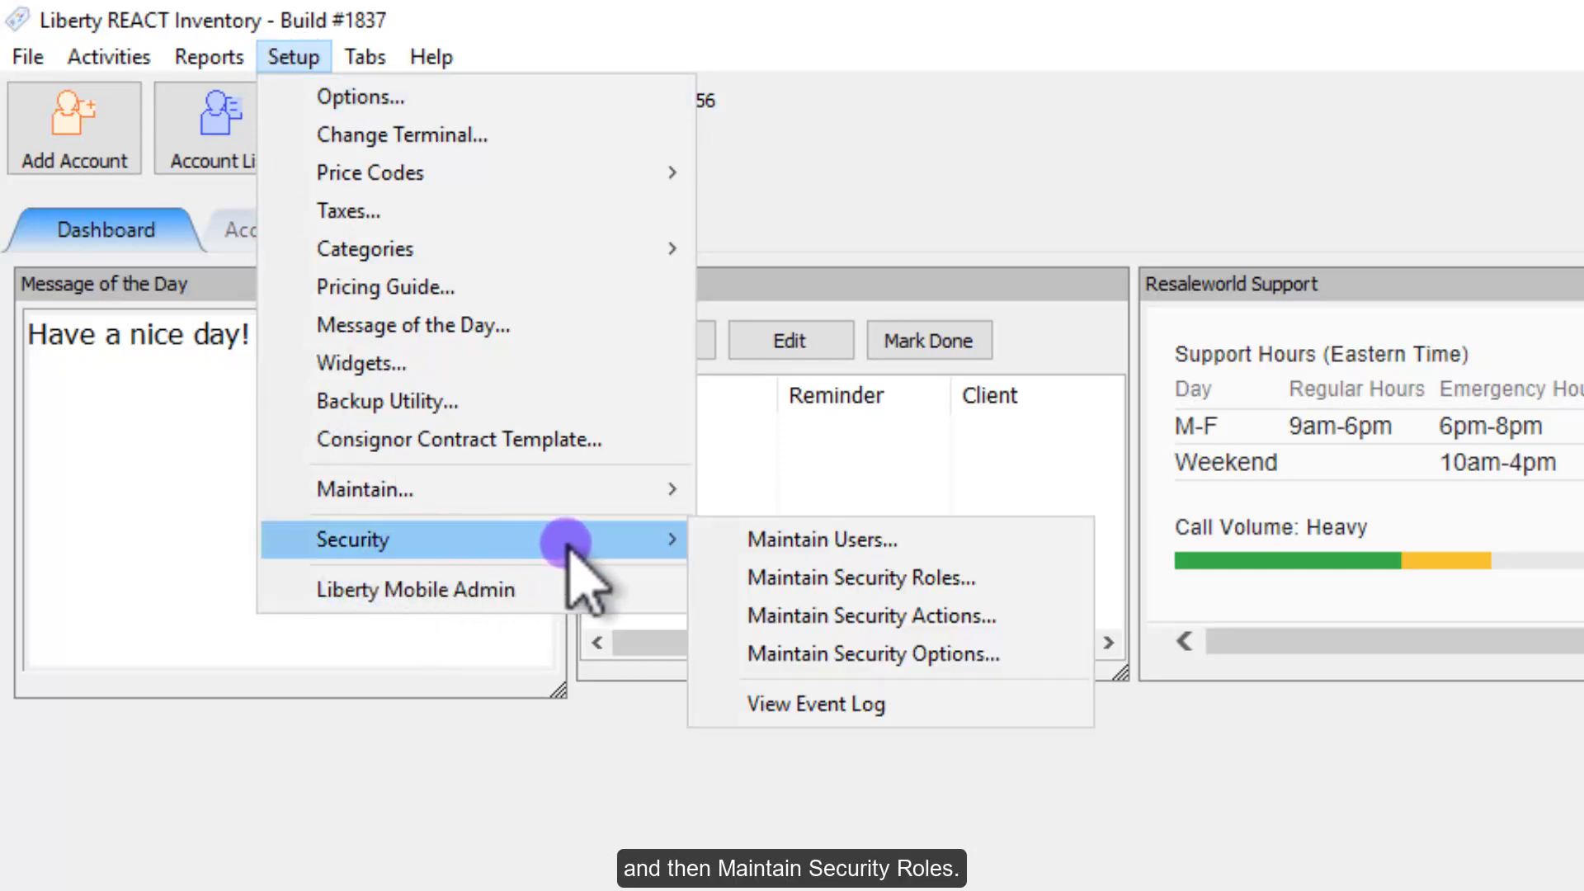
{"action": "left_click", "coordinate": [946, 575]}
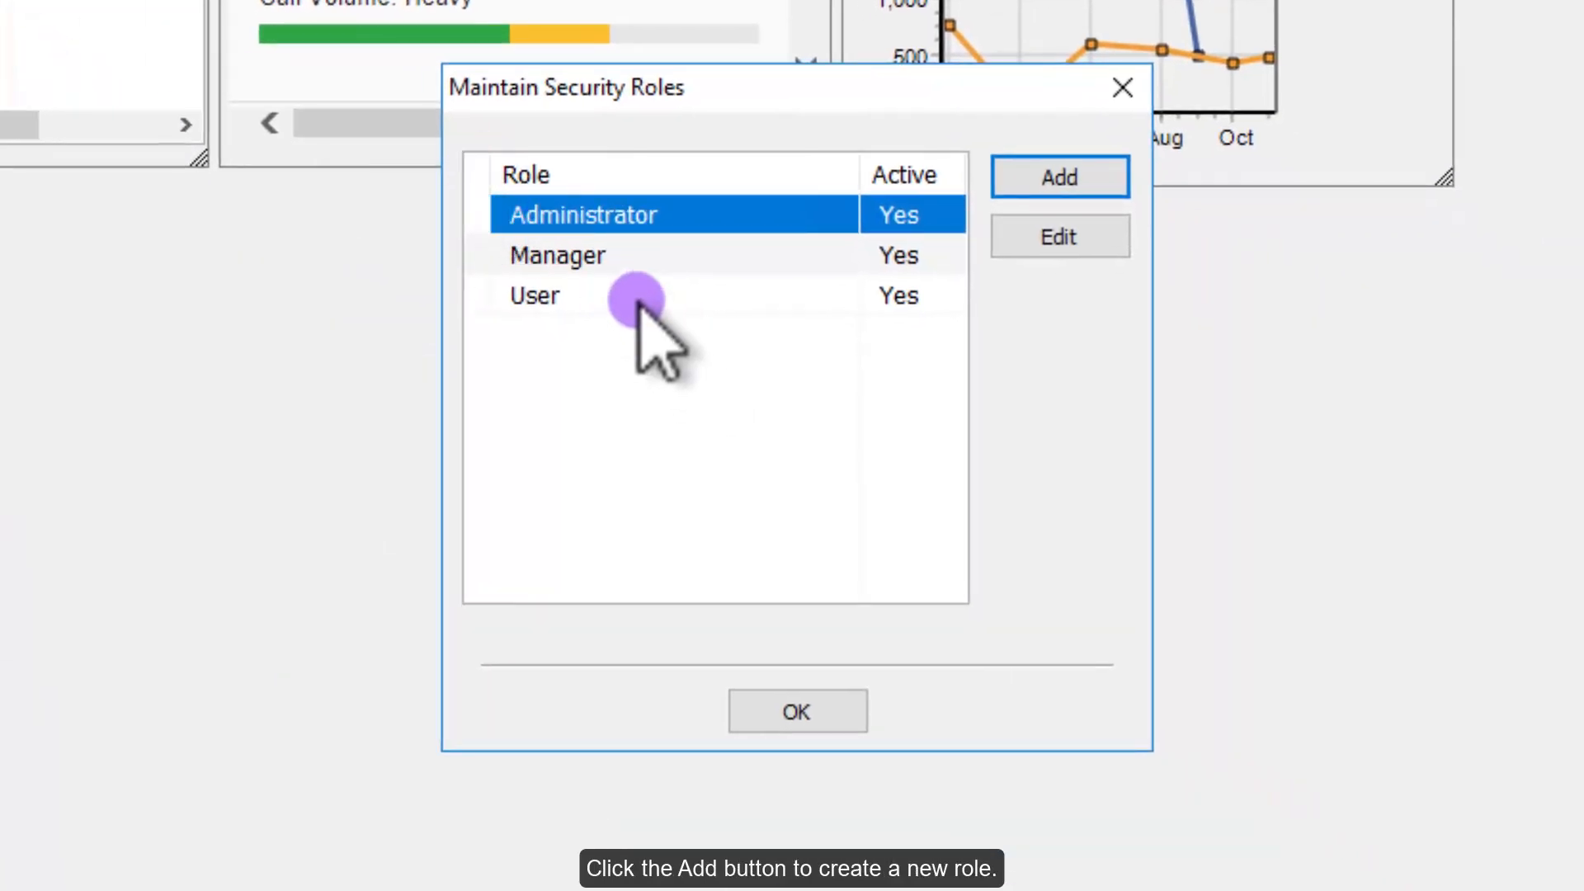
{"action": "left_click", "coordinate": [1038, 178]}
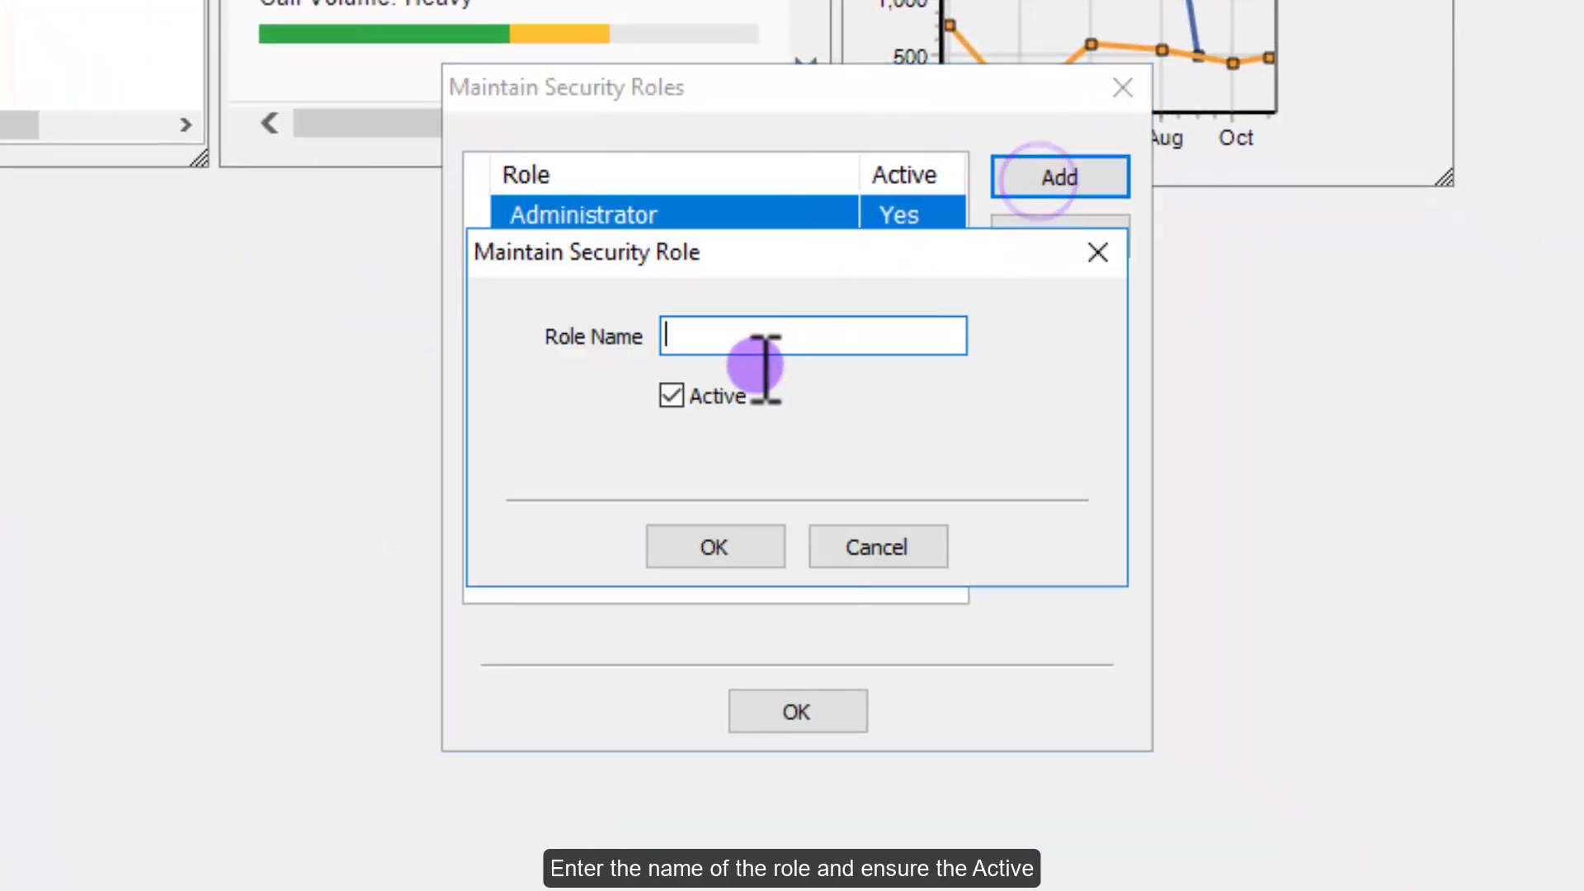
{"action": "type", "text": "Cash"}
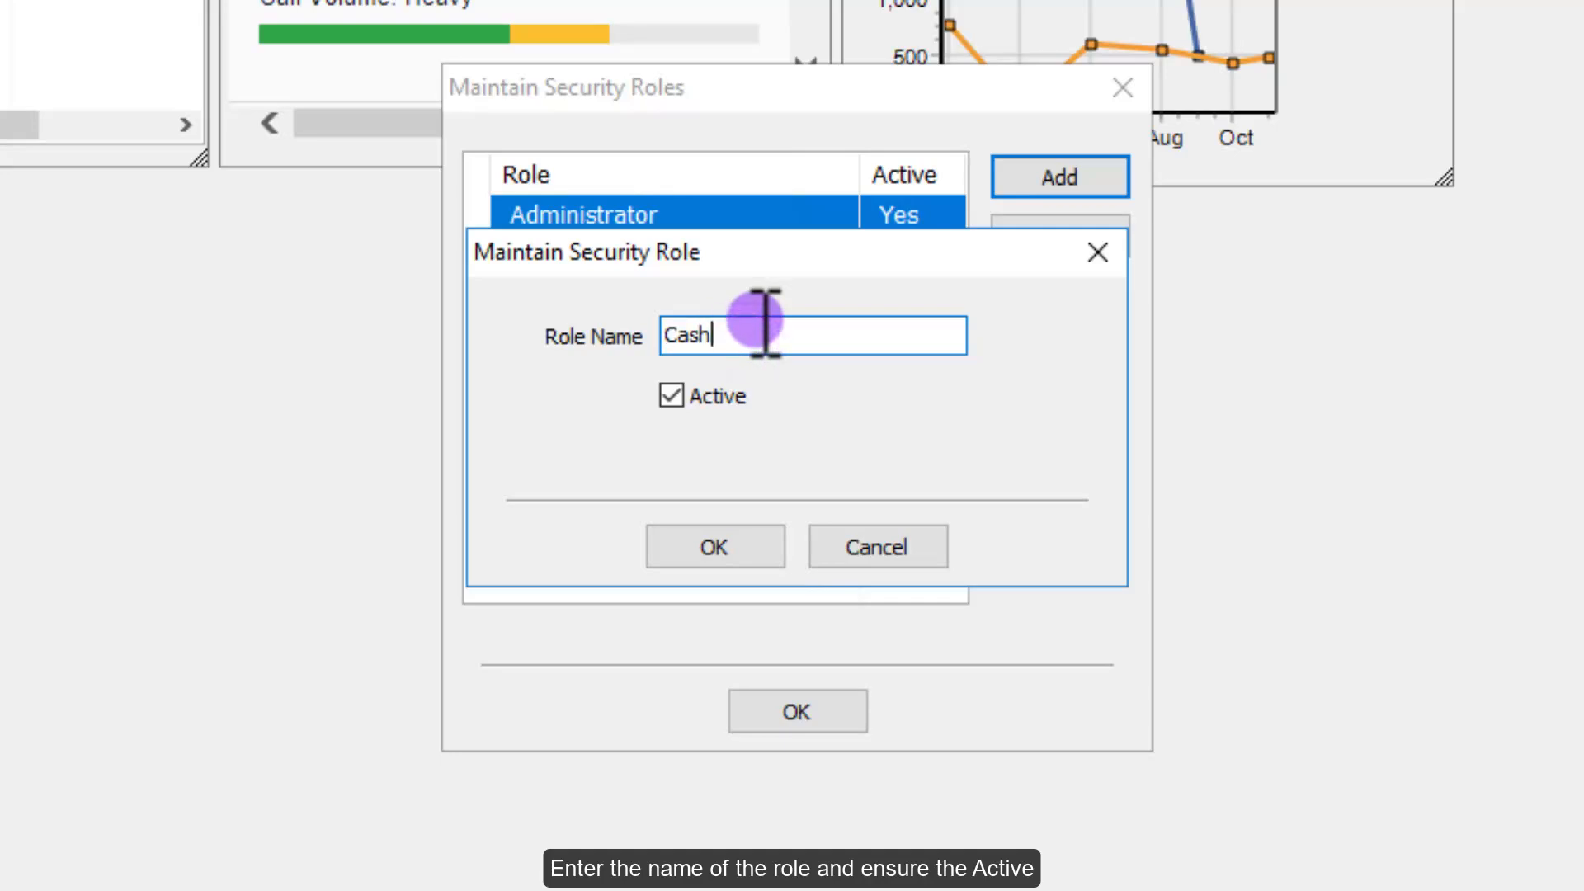
{"action": "type", "text": "ier"}
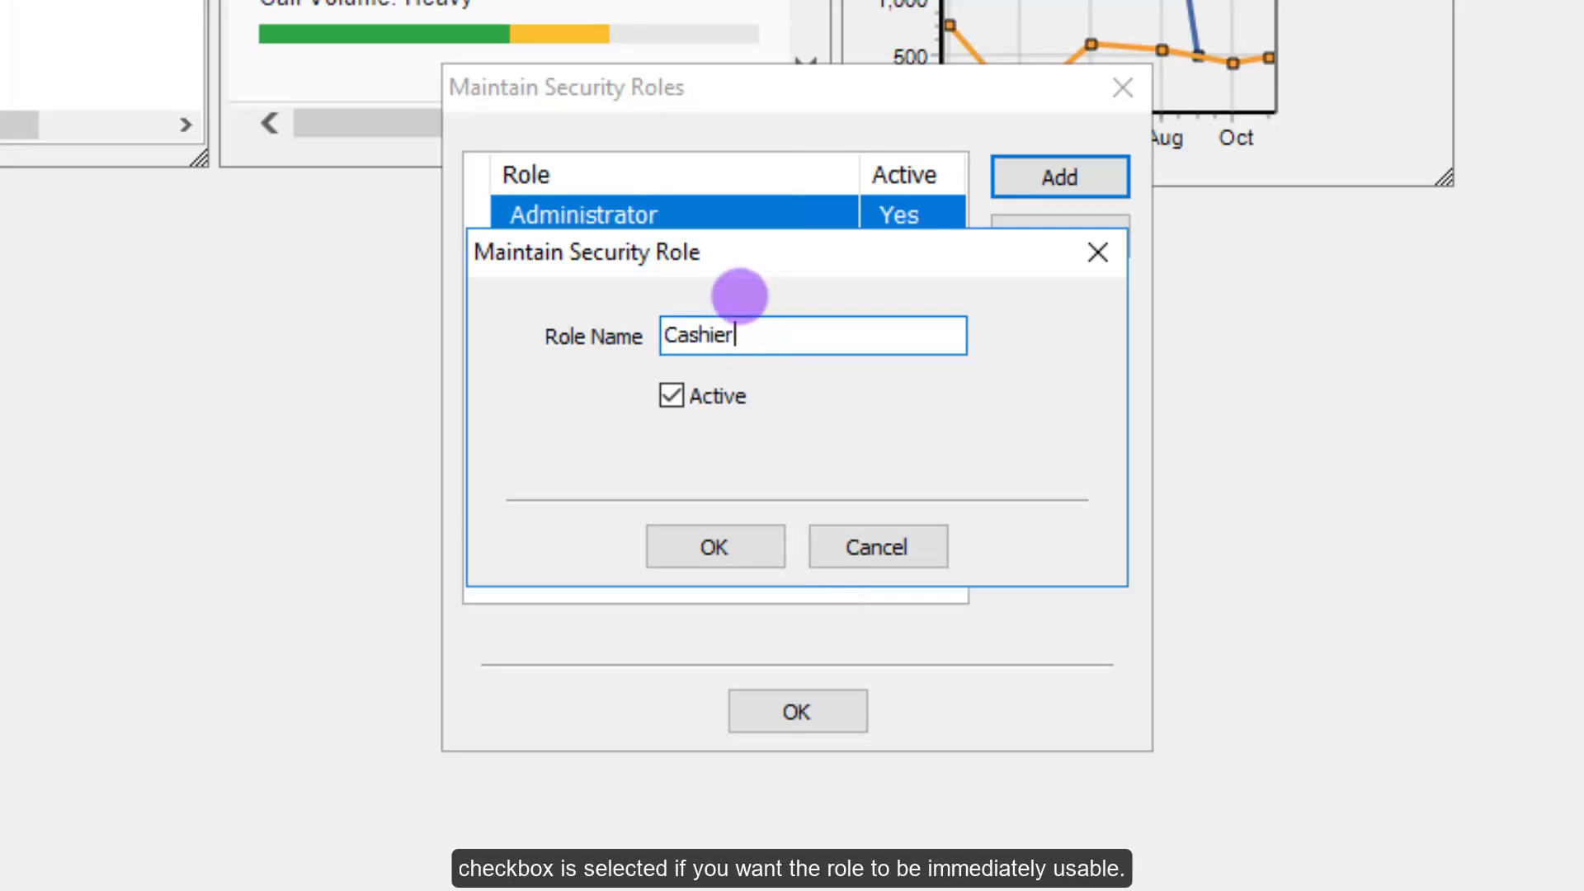
{"action": "left_click", "coordinate": [678, 399]}
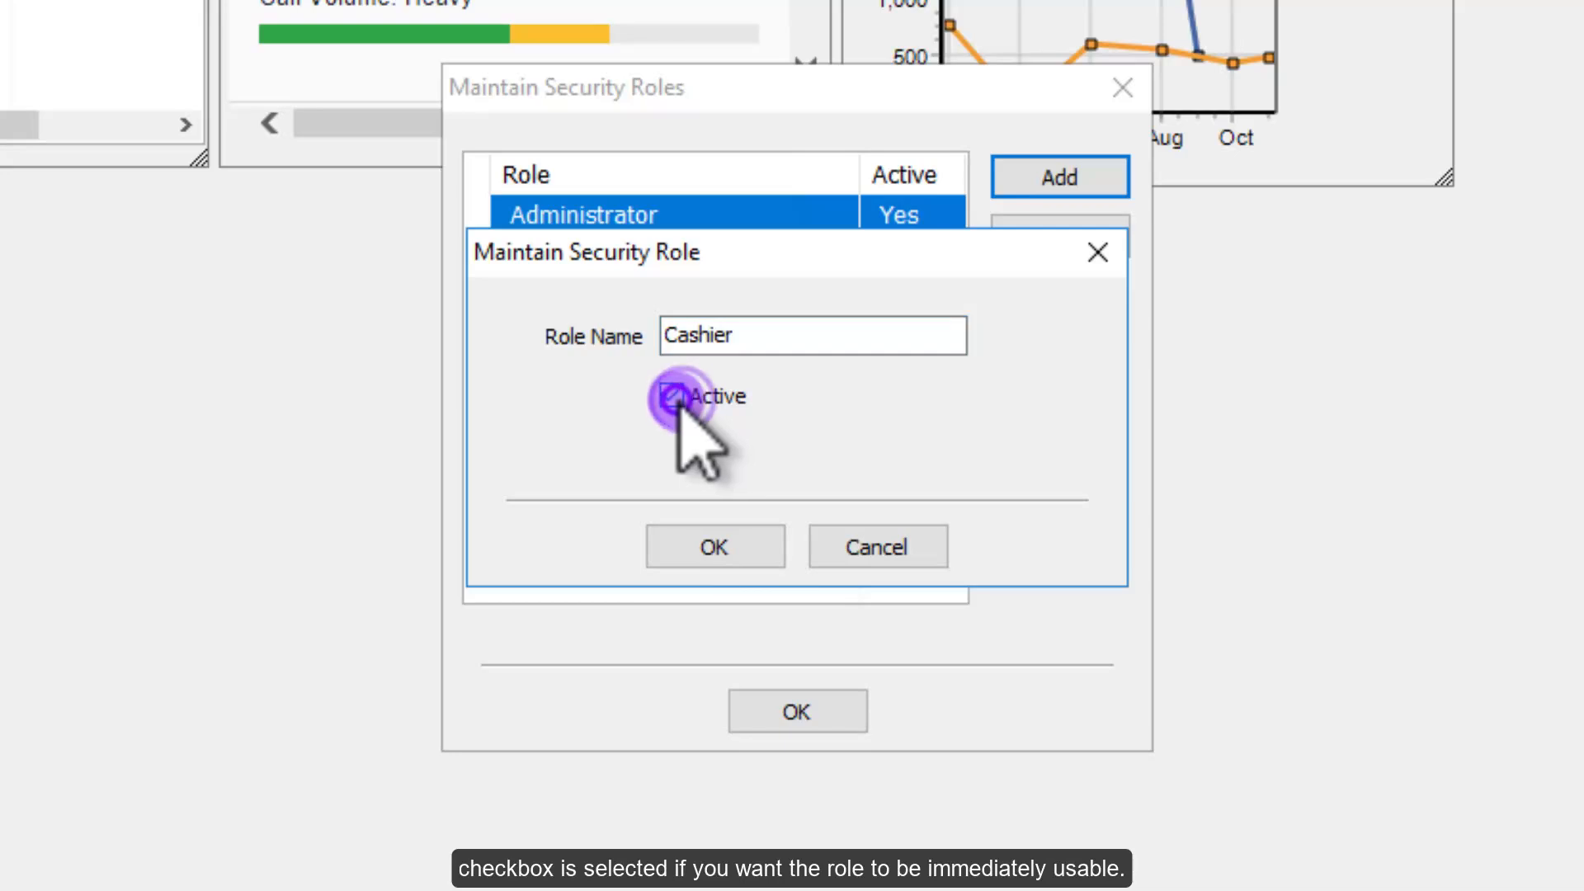
{"action": "left_click", "coordinate": [676, 399]}
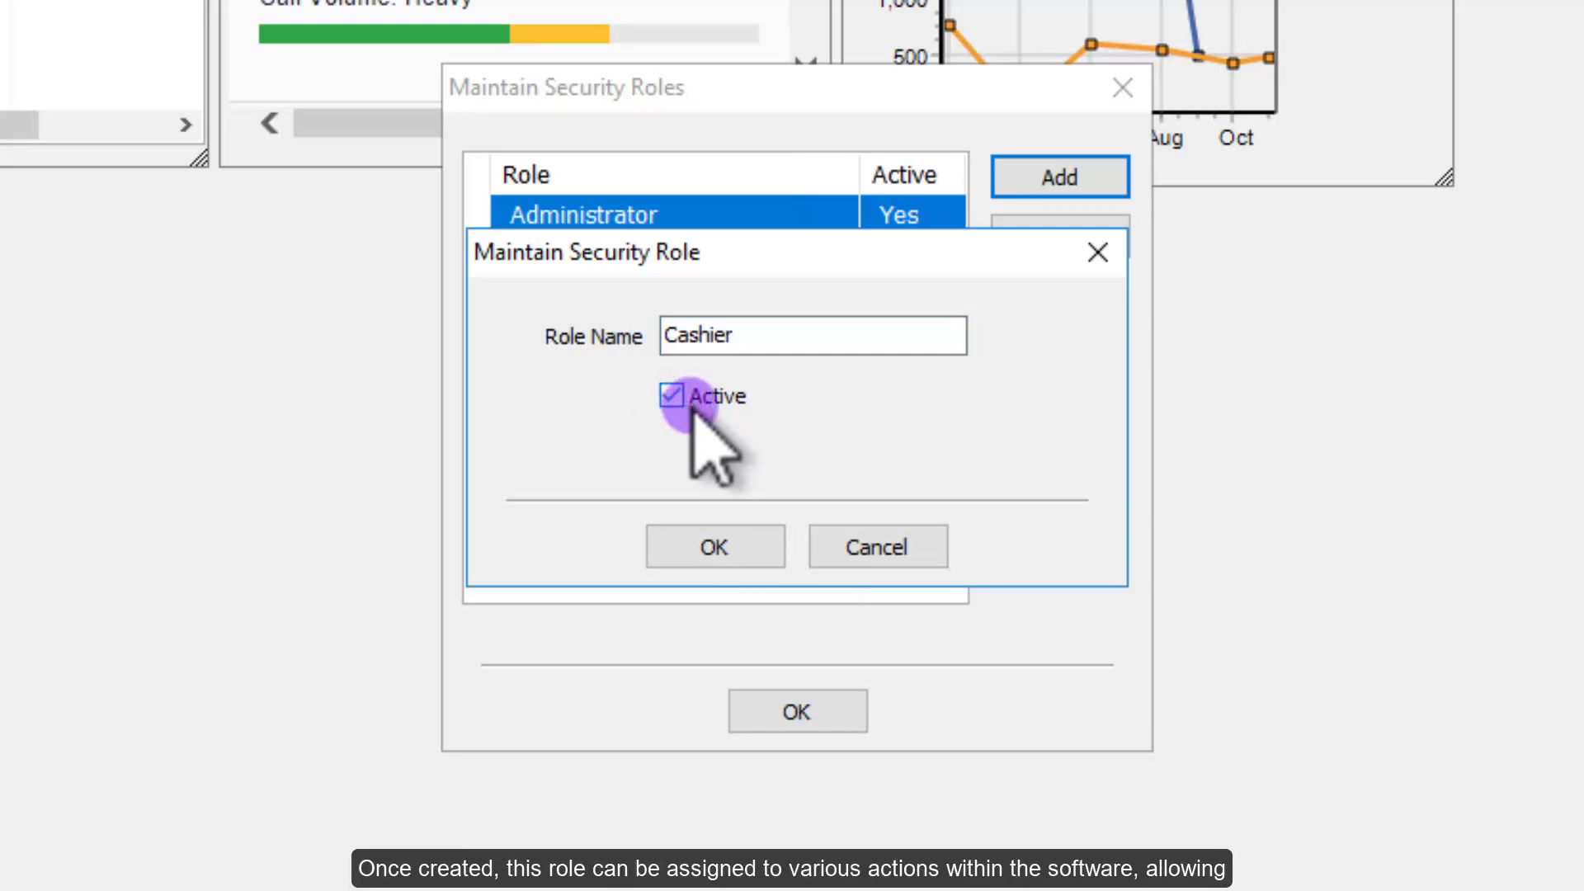
{"action": "left_click", "coordinate": [731, 549]}
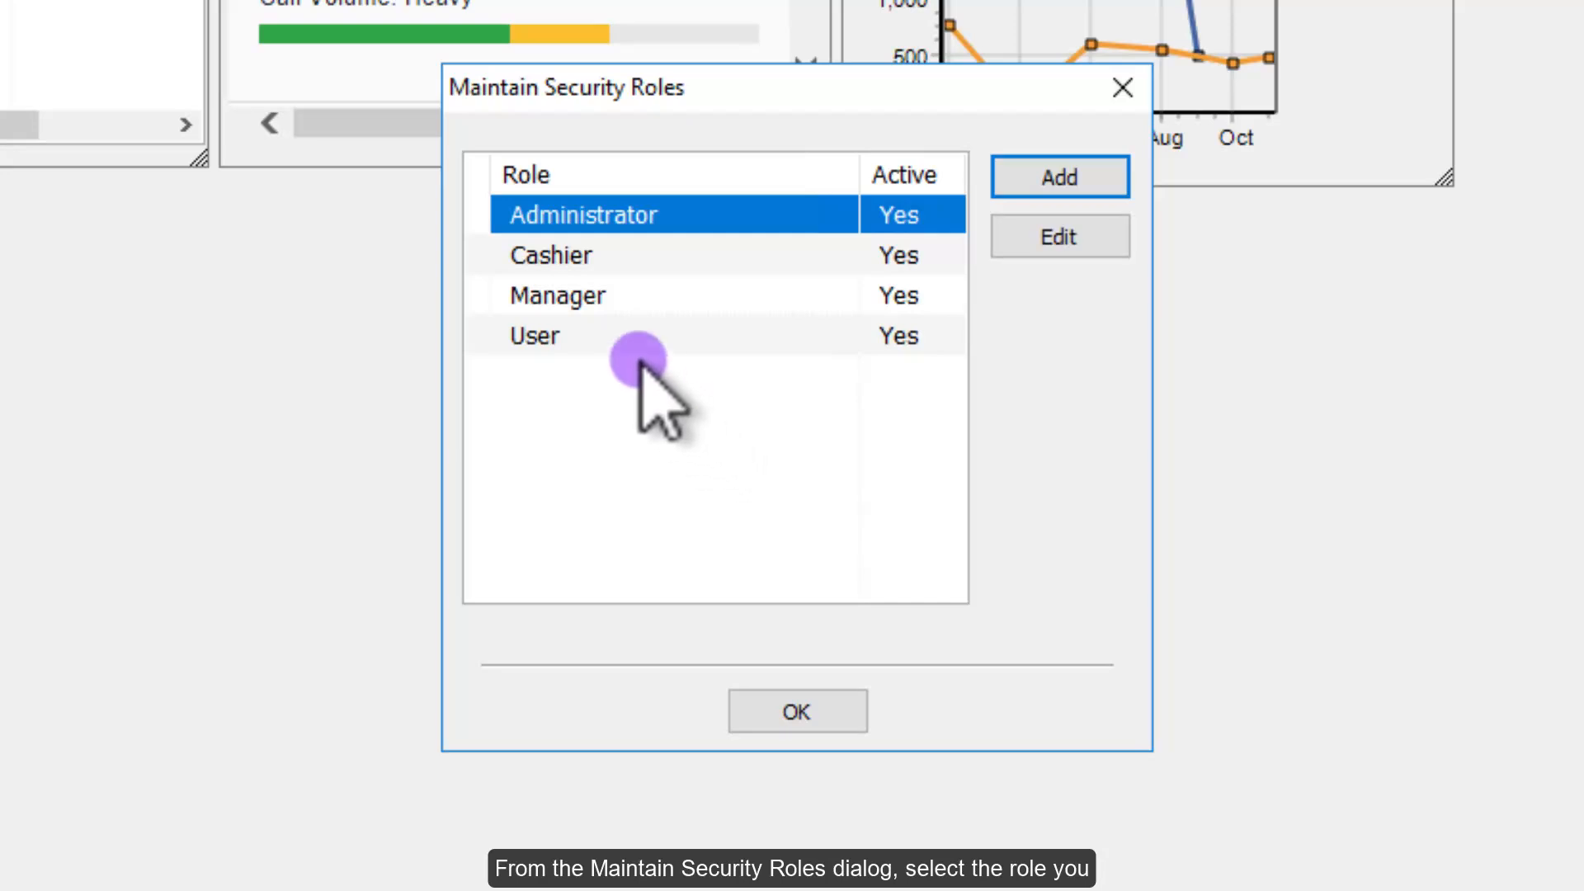
Step: Review the Cashier role's name and Active setting without changes, then close the roles list
{"action": "left_click", "coordinate": [649, 250]}
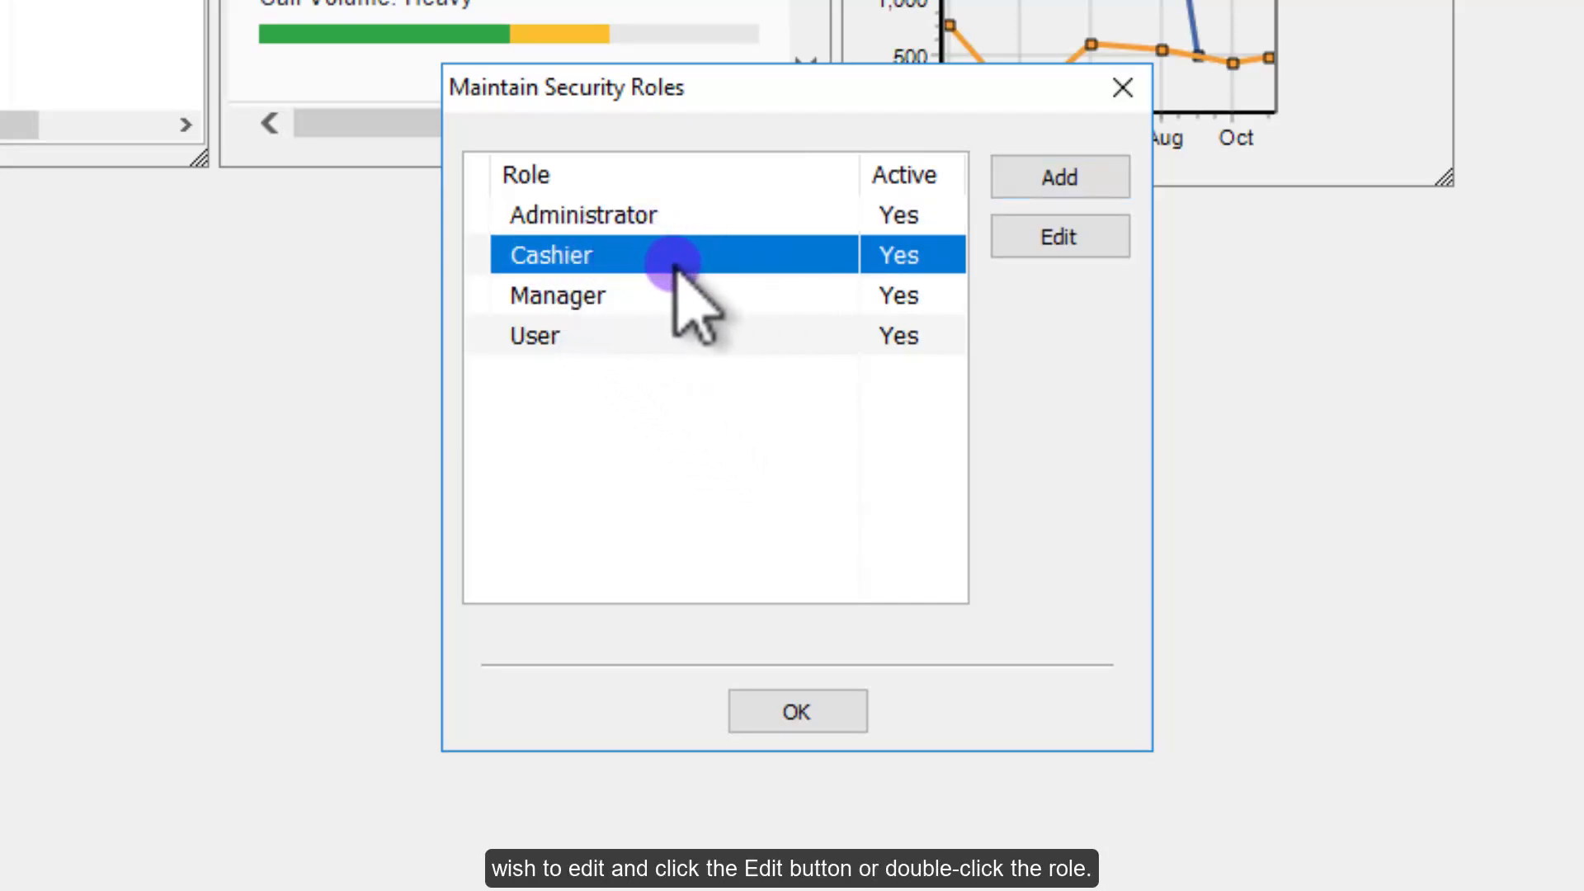
{"action": "left_click", "coordinate": [1074, 237]}
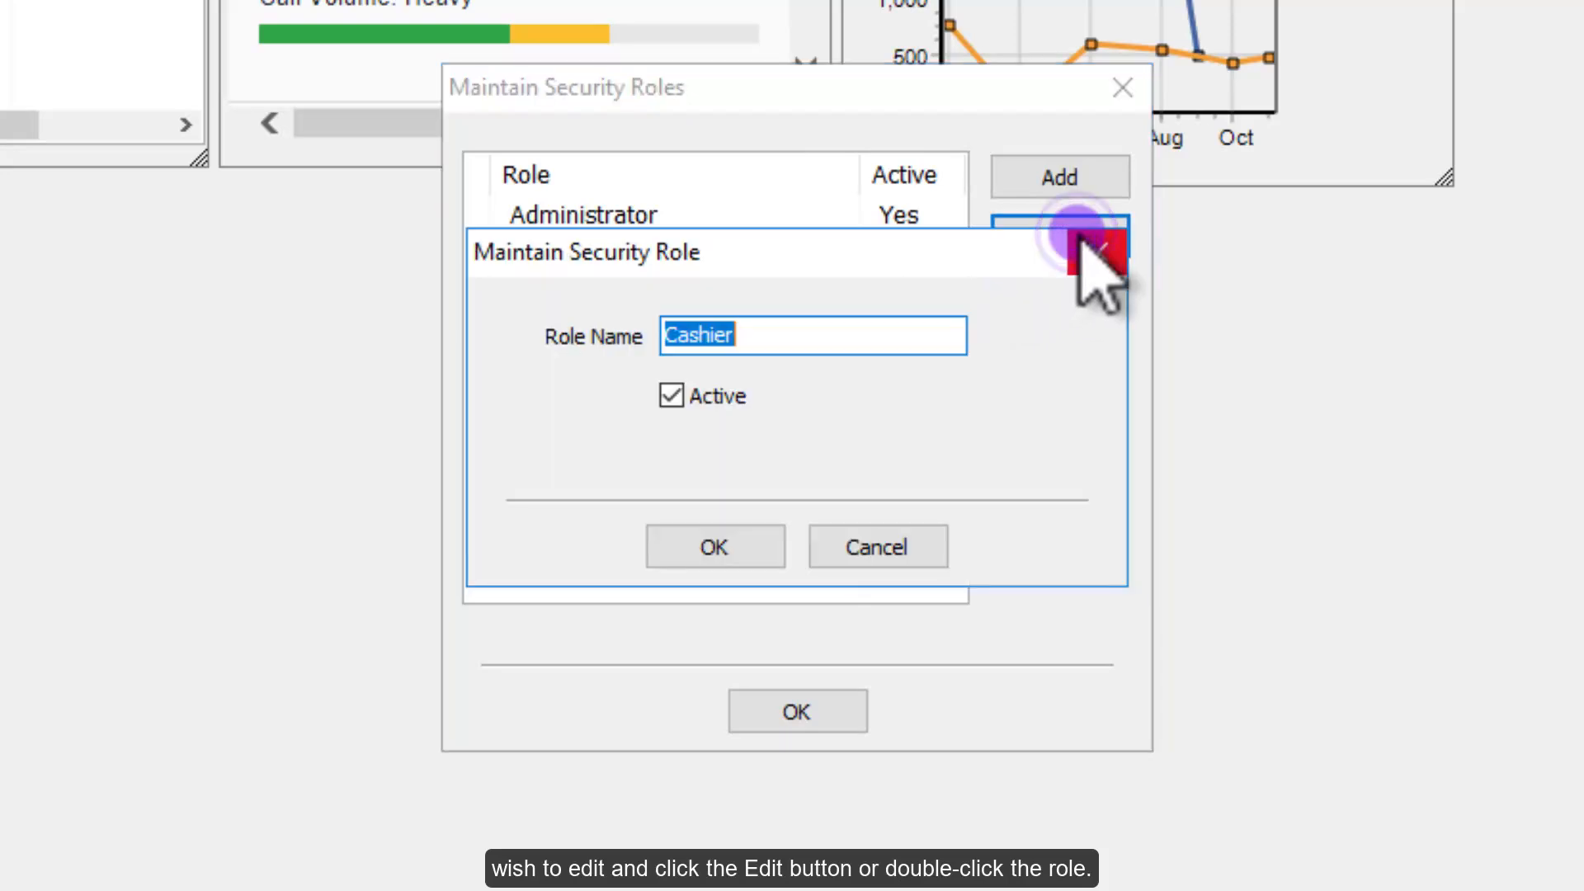
{"action": "left_click", "coordinate": [806, 336]}
{"action": "double_click", "coordinate": [683, 336]}
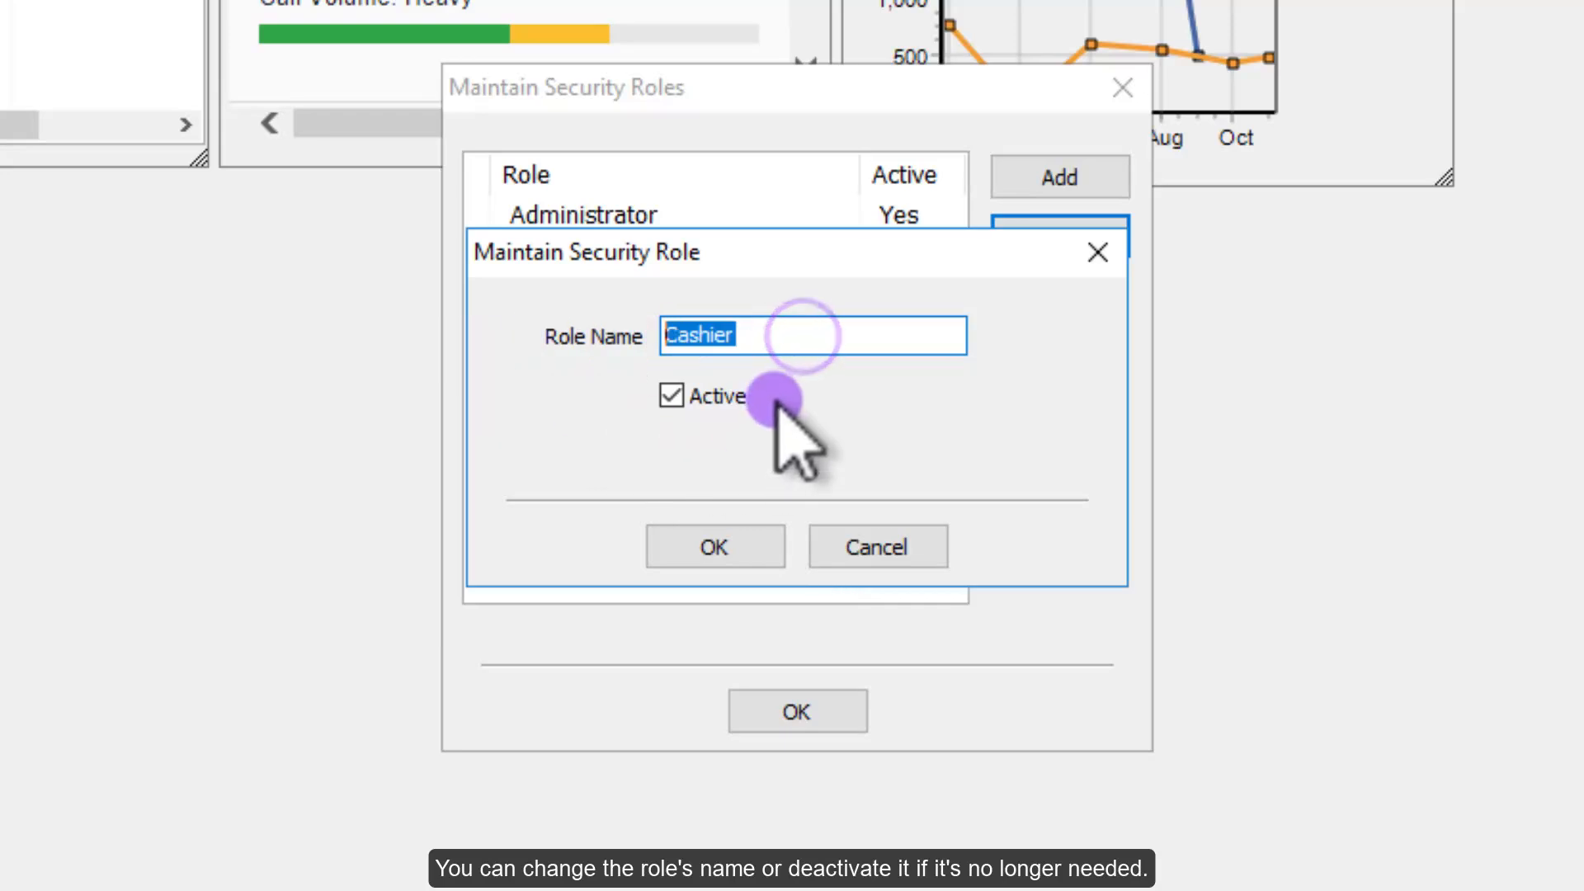
{"action": "left_click", "coordinate": [690, 400]}
{"action": "left_click", "coordinate": [682, 399]}
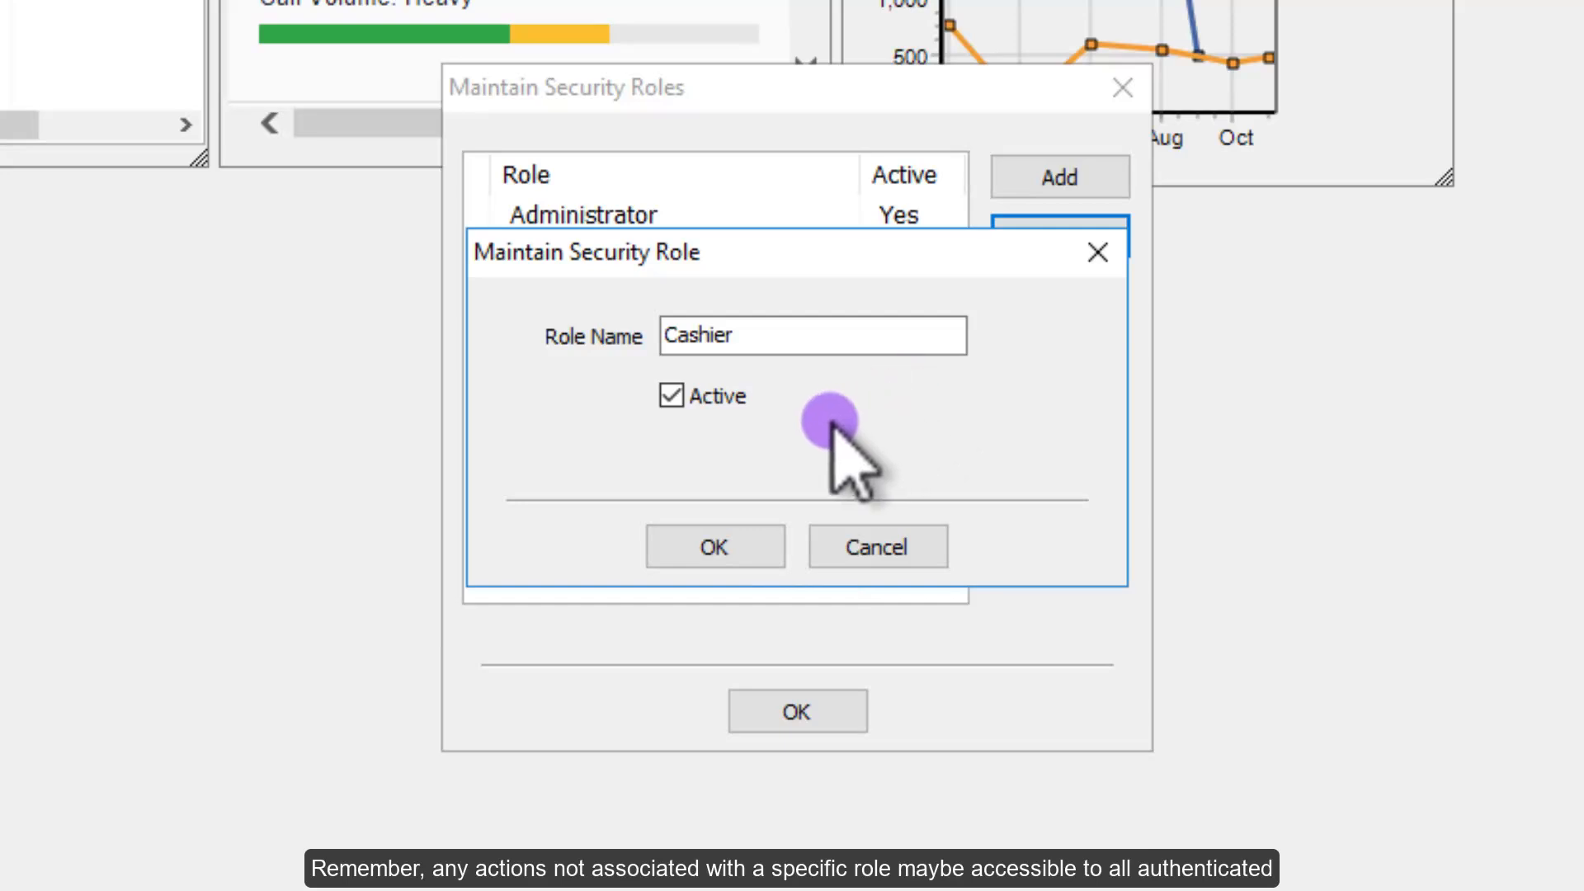
{"action": "left_click", "coordinate": [726, 547]}
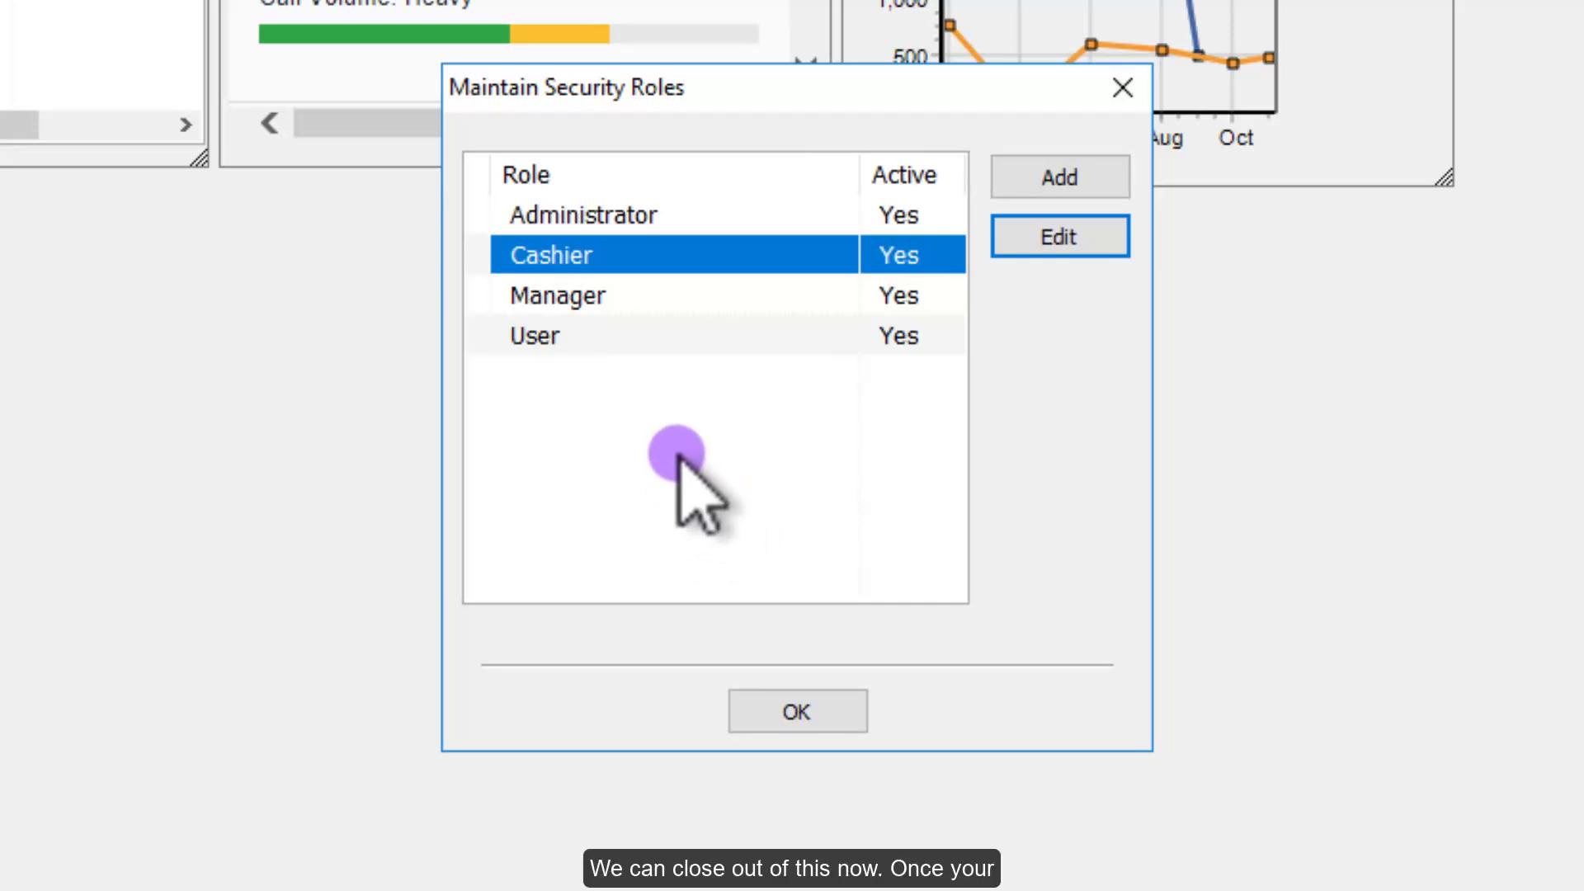
{"action": "left_click", "coordinate": [797, 711]}
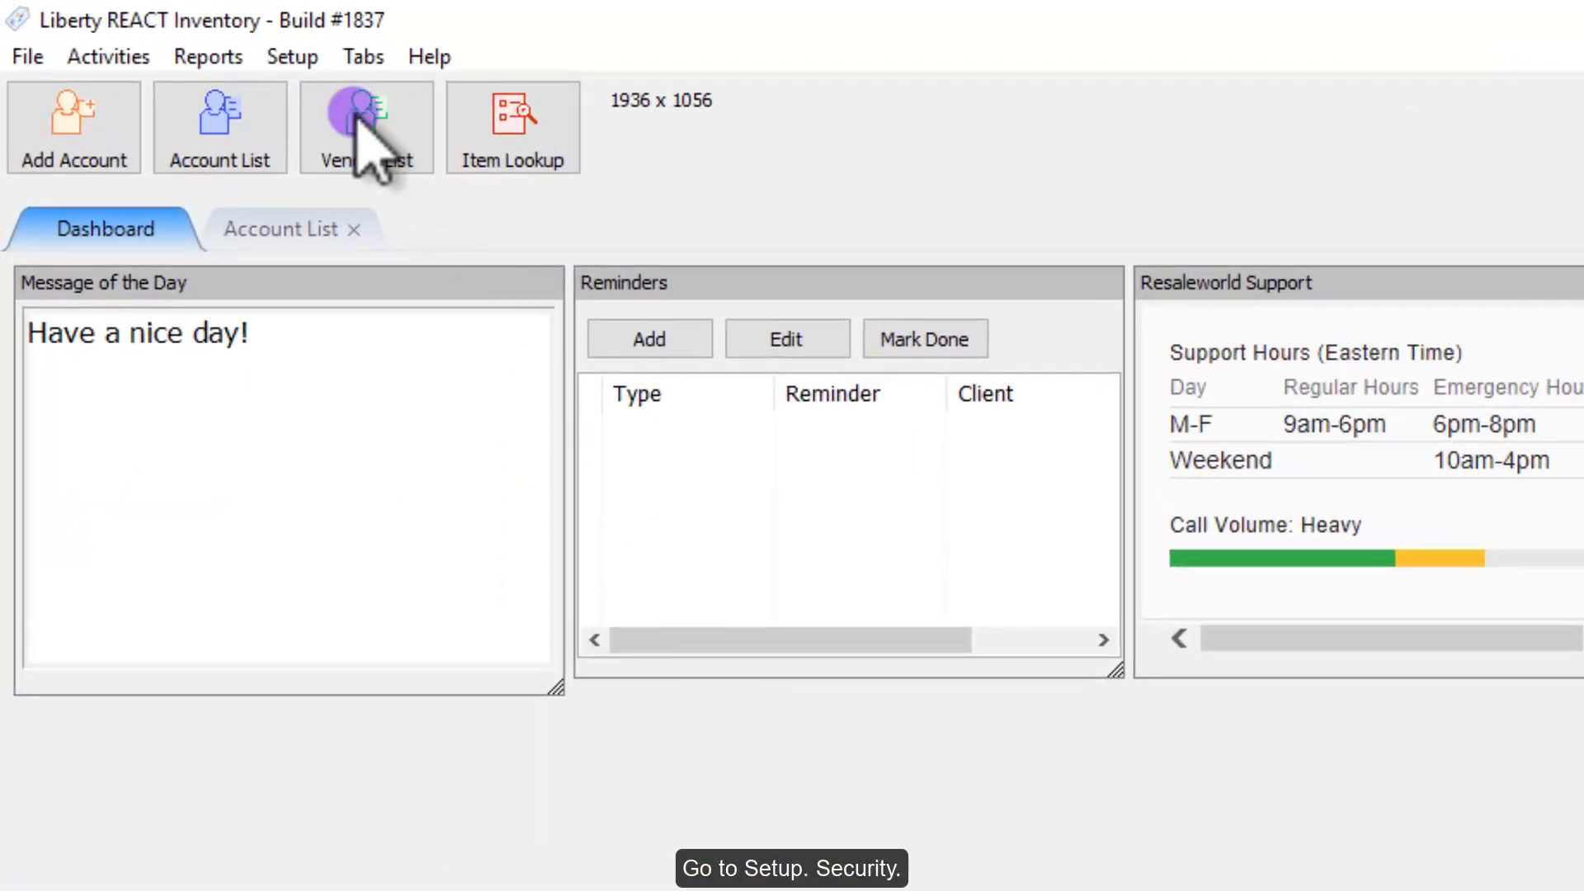
Step: Open user management through the login prompt and start a new user
{"action": "left_click", "coordinate": [289, 56]}
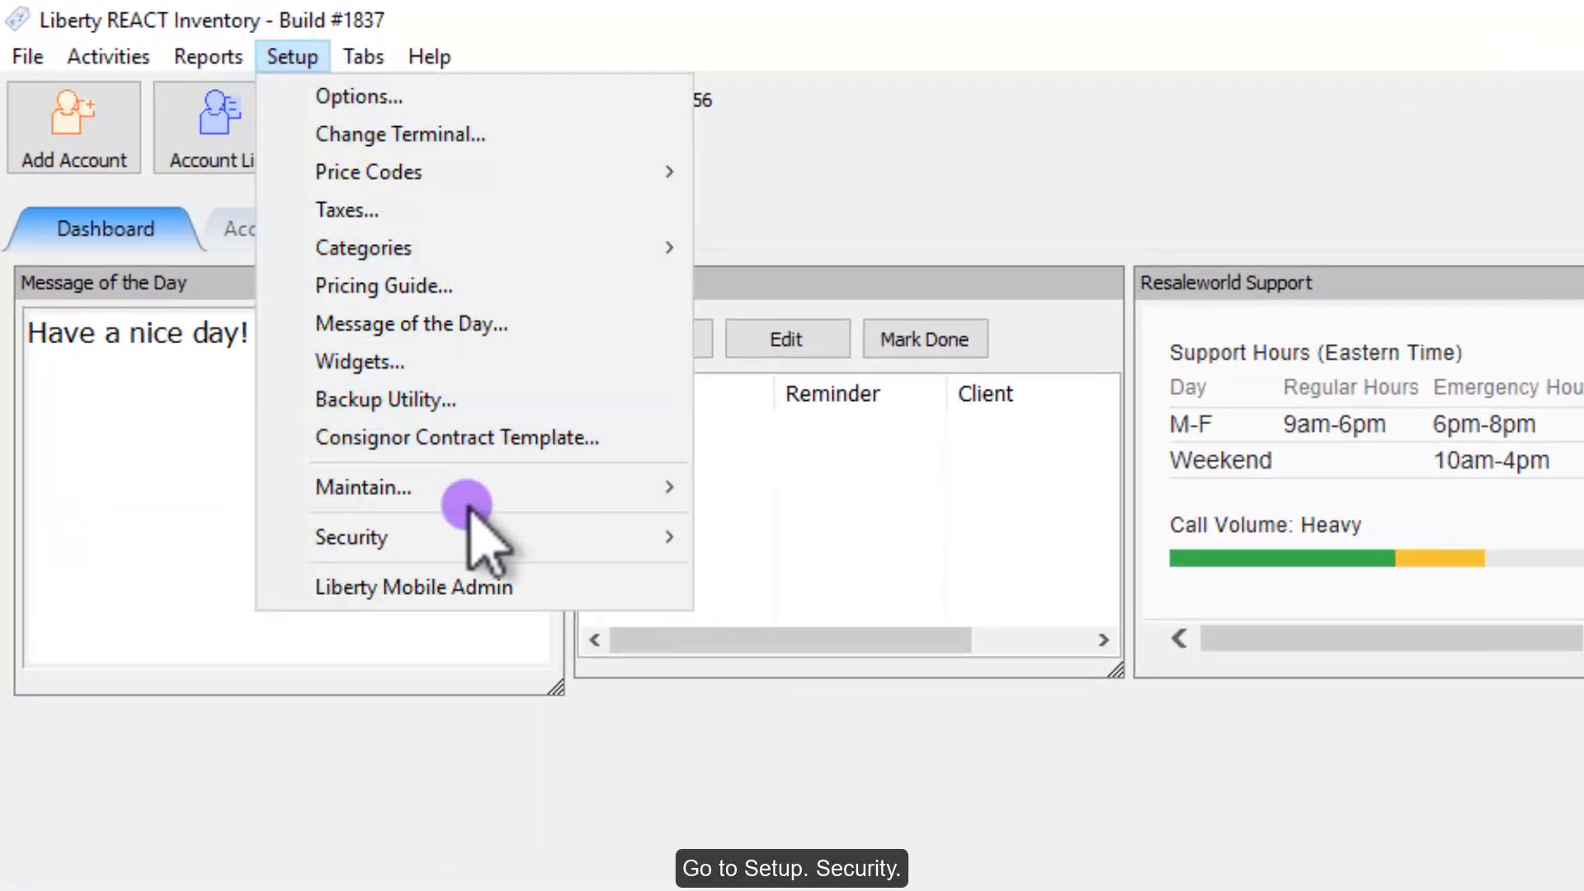
{"action": "mouse_move", "coordinate": [540, 540]}
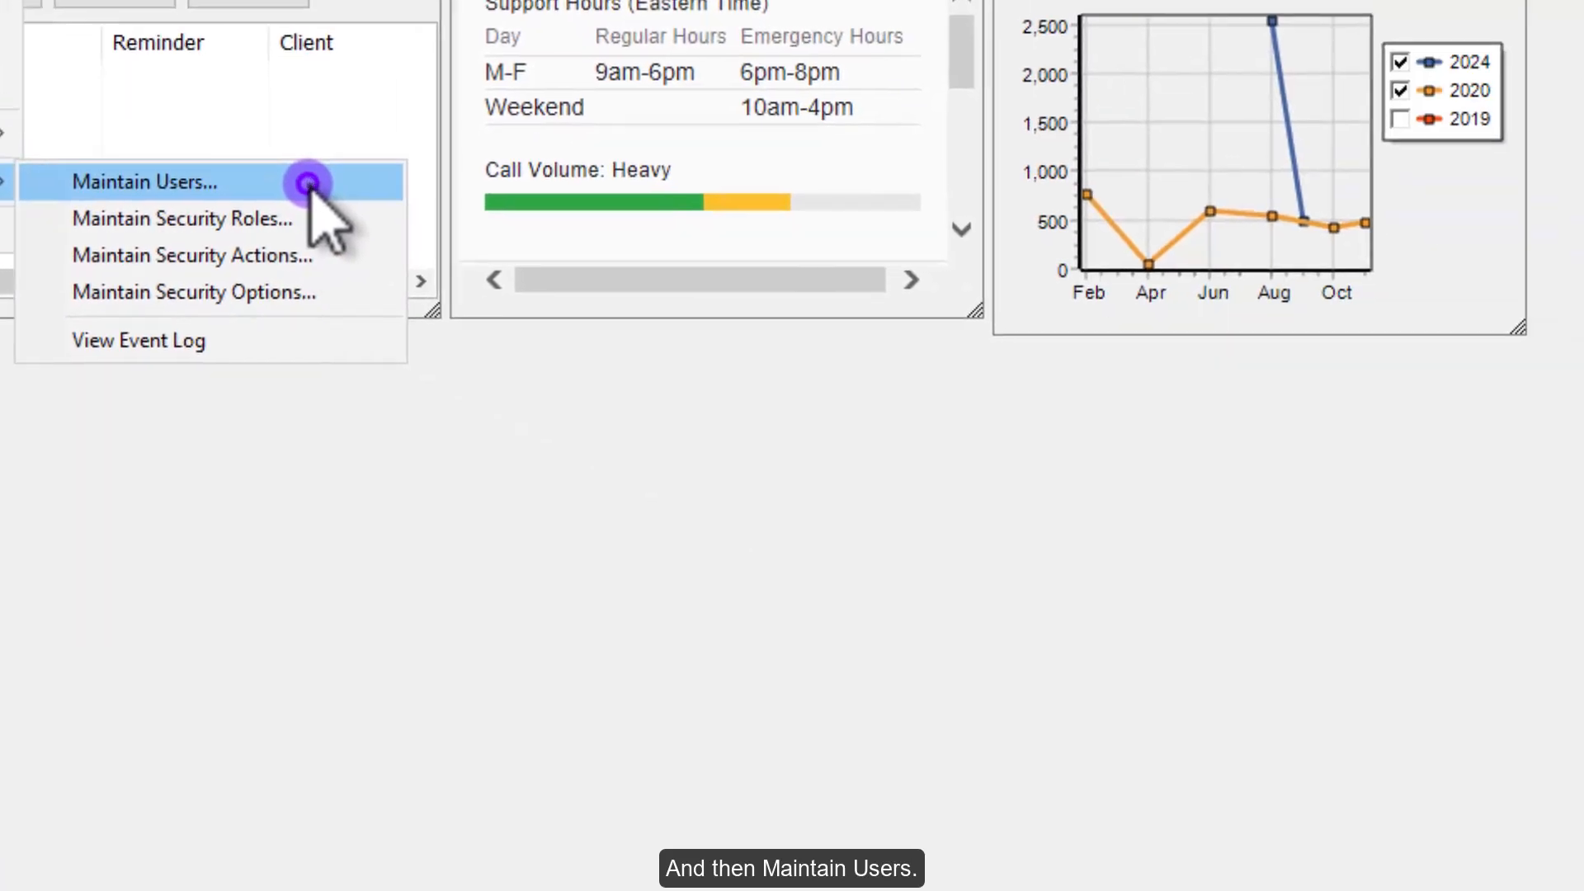
{"action": "left_click", "coordinate": [307, 183]}
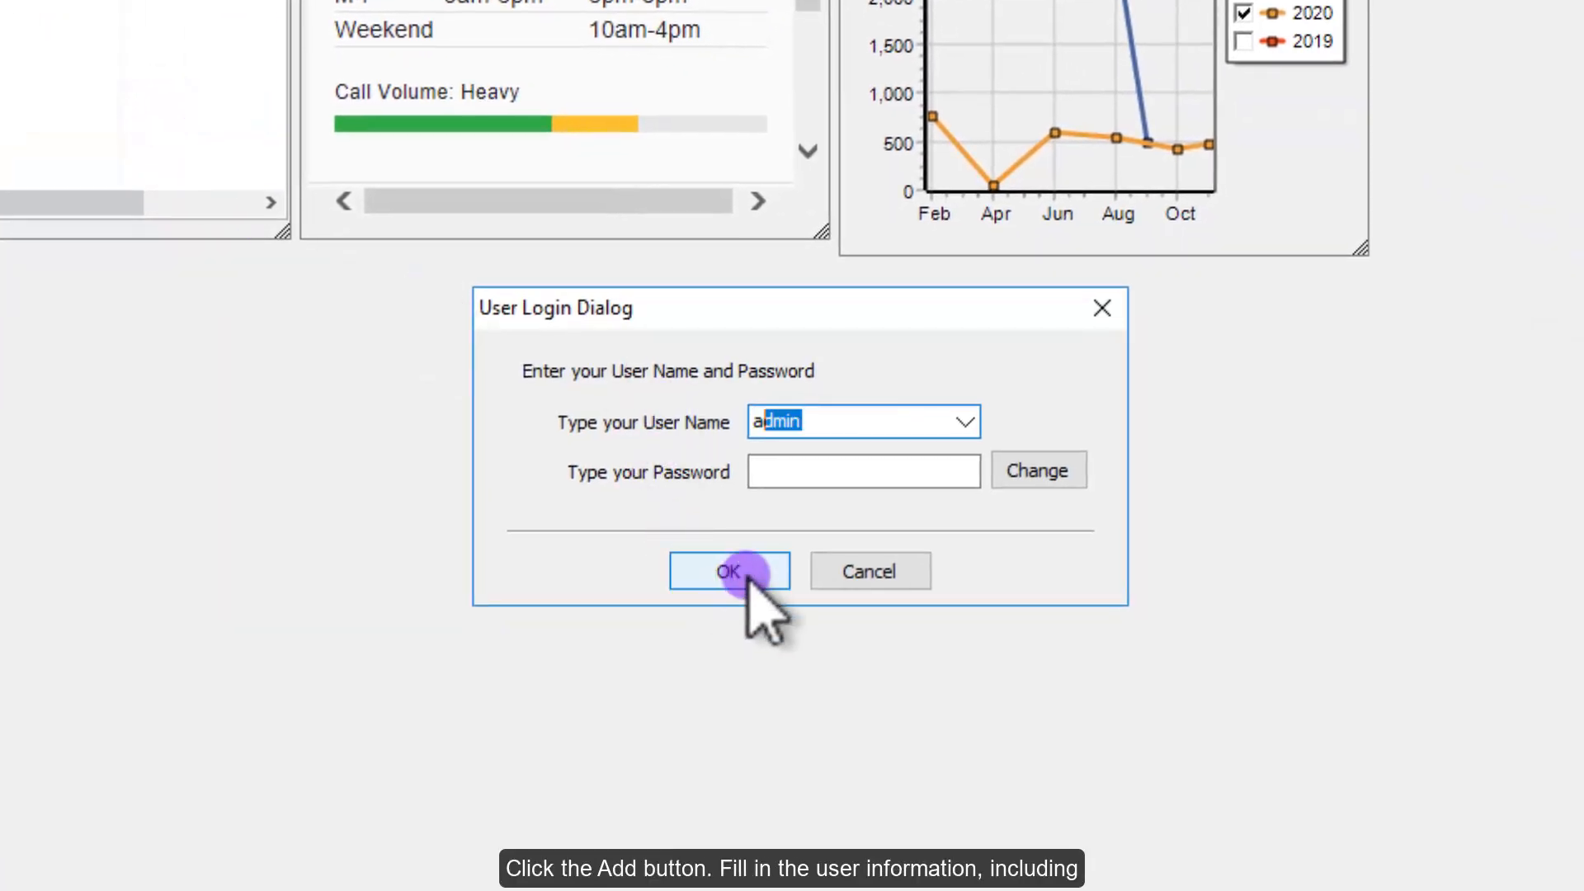
{"action": "left_click", "coordinate": [887, 649]}
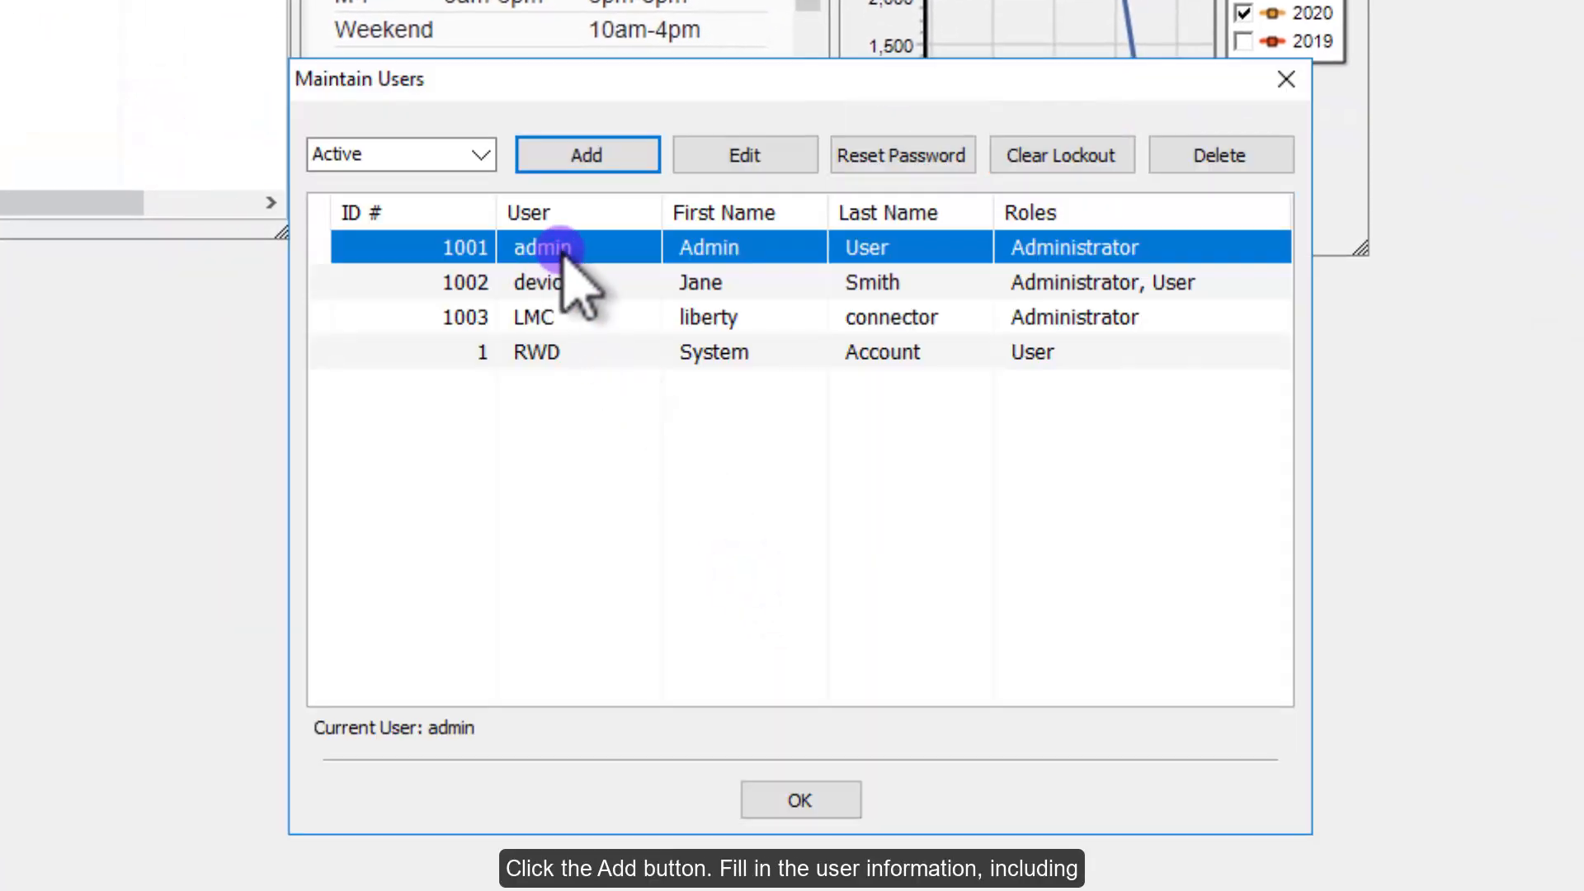
{"action": "left_click", "coordinate": [633, 156]}
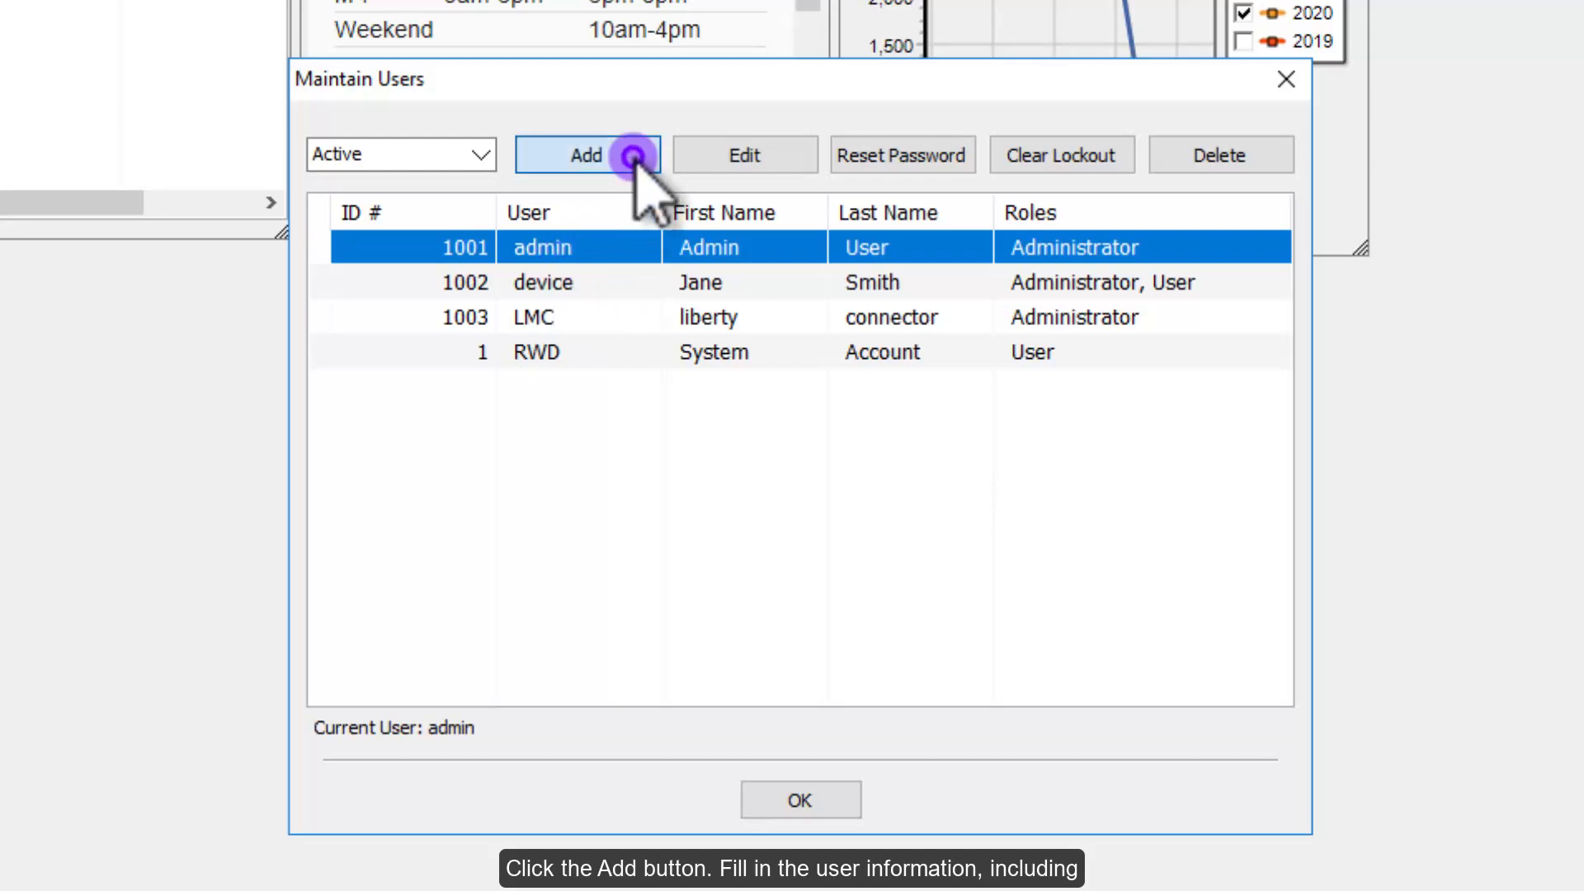
Step: Enter the new user's user name, password, and first and last name
{"action": "left_click_drag", "start_coordinate": [816, 141], "coordinate": [532, 122]}
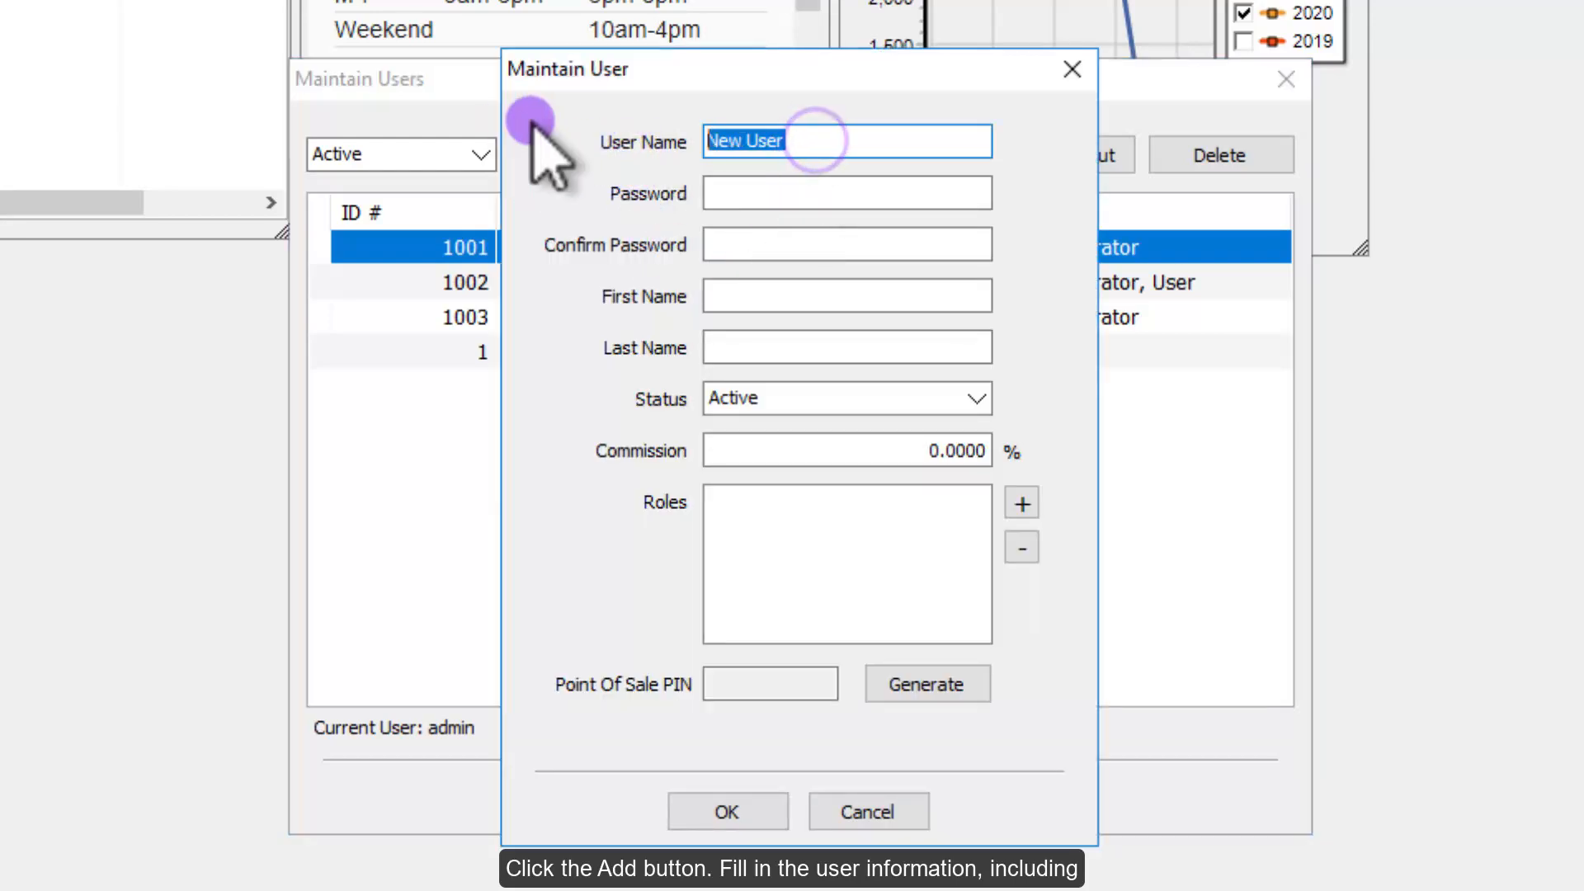
{"action": "type", "text": "JAC"}
{"action": "key", "text": "Tab"}
{"action": "type", "text": "••"}
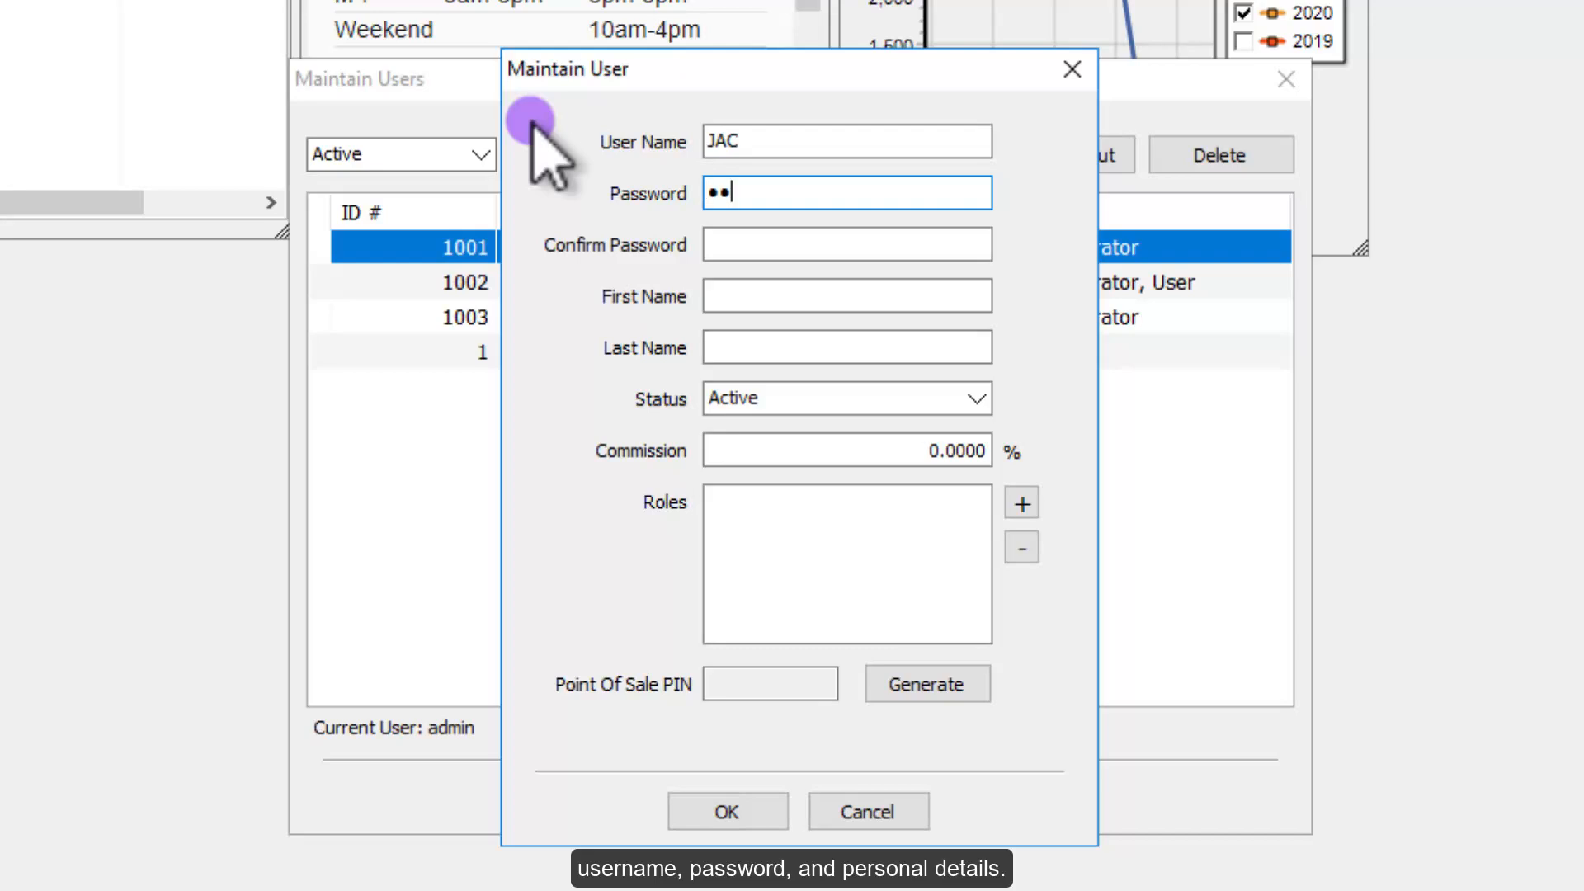
{"action": "type", "text": "•"}
{"action": "key", "text": "BackSpace"}
{"action": "key", "text": "BackSpace"}
{"action": "key", "text": "BackSpace"}
{"action": "type", "text": "••••••••"}
{"action": "key", "text": "Tab"}
{"action": "type", "text": "••••••••"}
{"action": "key", "text": "Tab"}
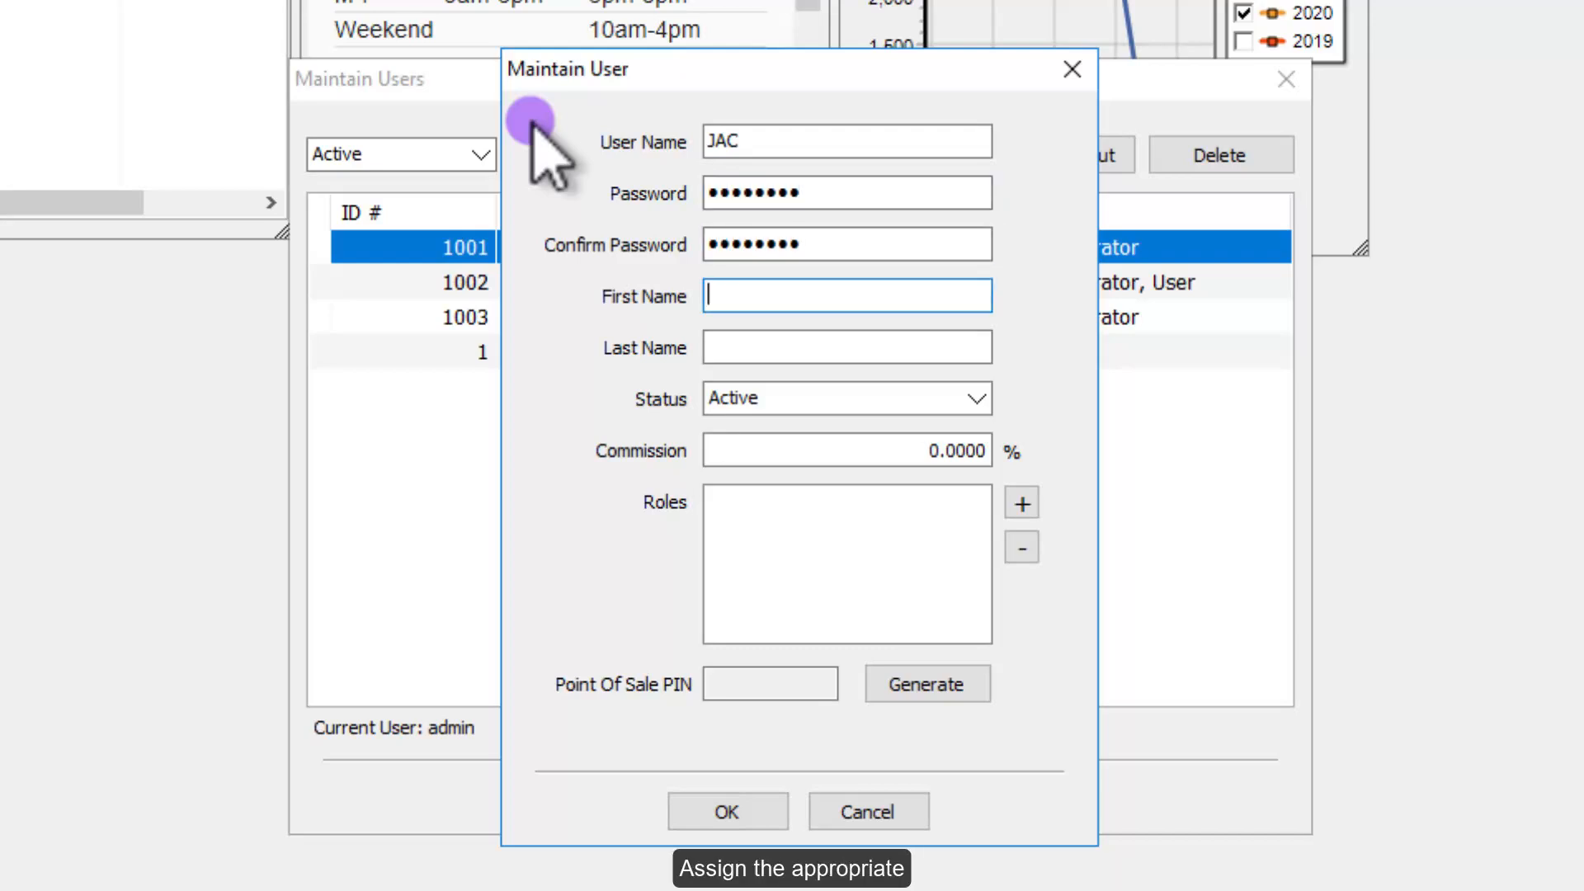
{"action": "key", "text": "Tab"}
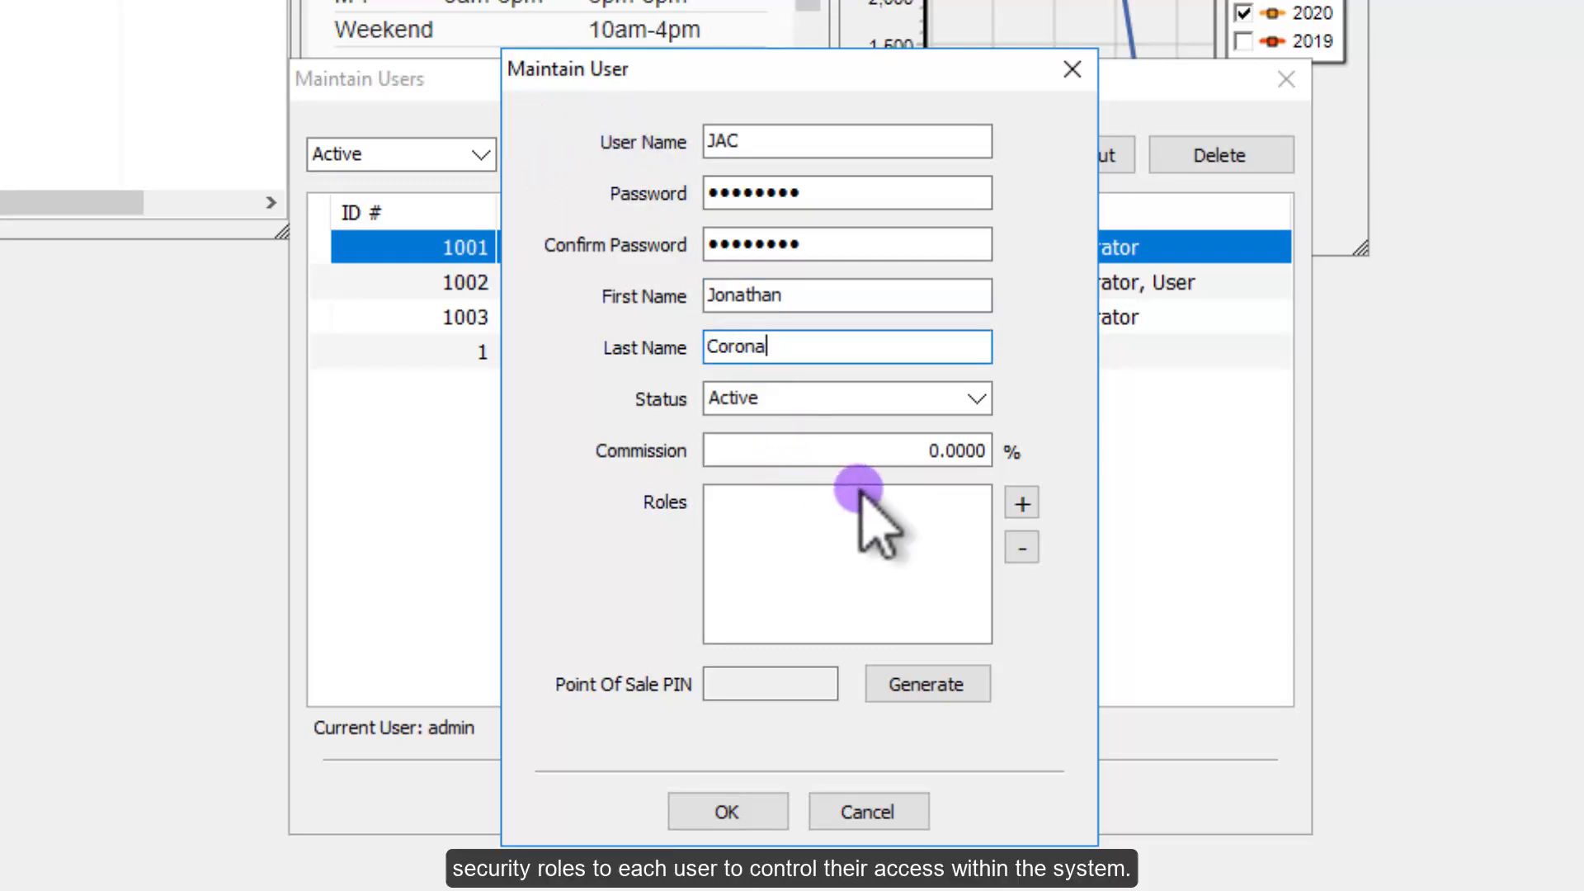
Step: Assign the Administrator, Cashier, Manager and User roles to the new user
{"action": "left_click", "coordinate": [1023, 505]}
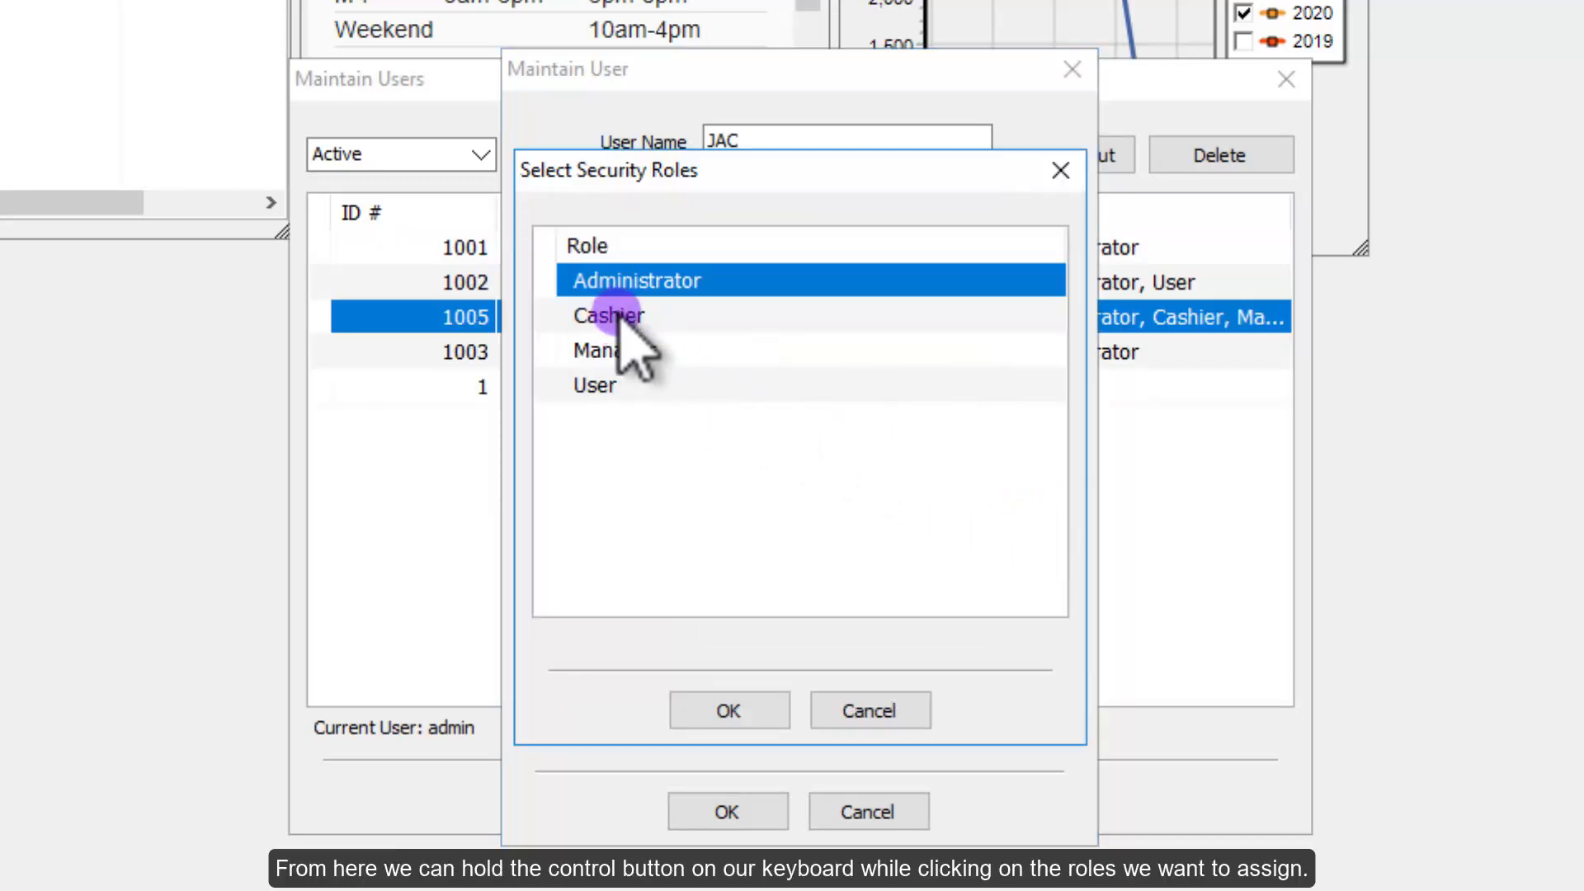
{"action": "left_click", "coordinate": [633, 313], "text": "ctrl"}
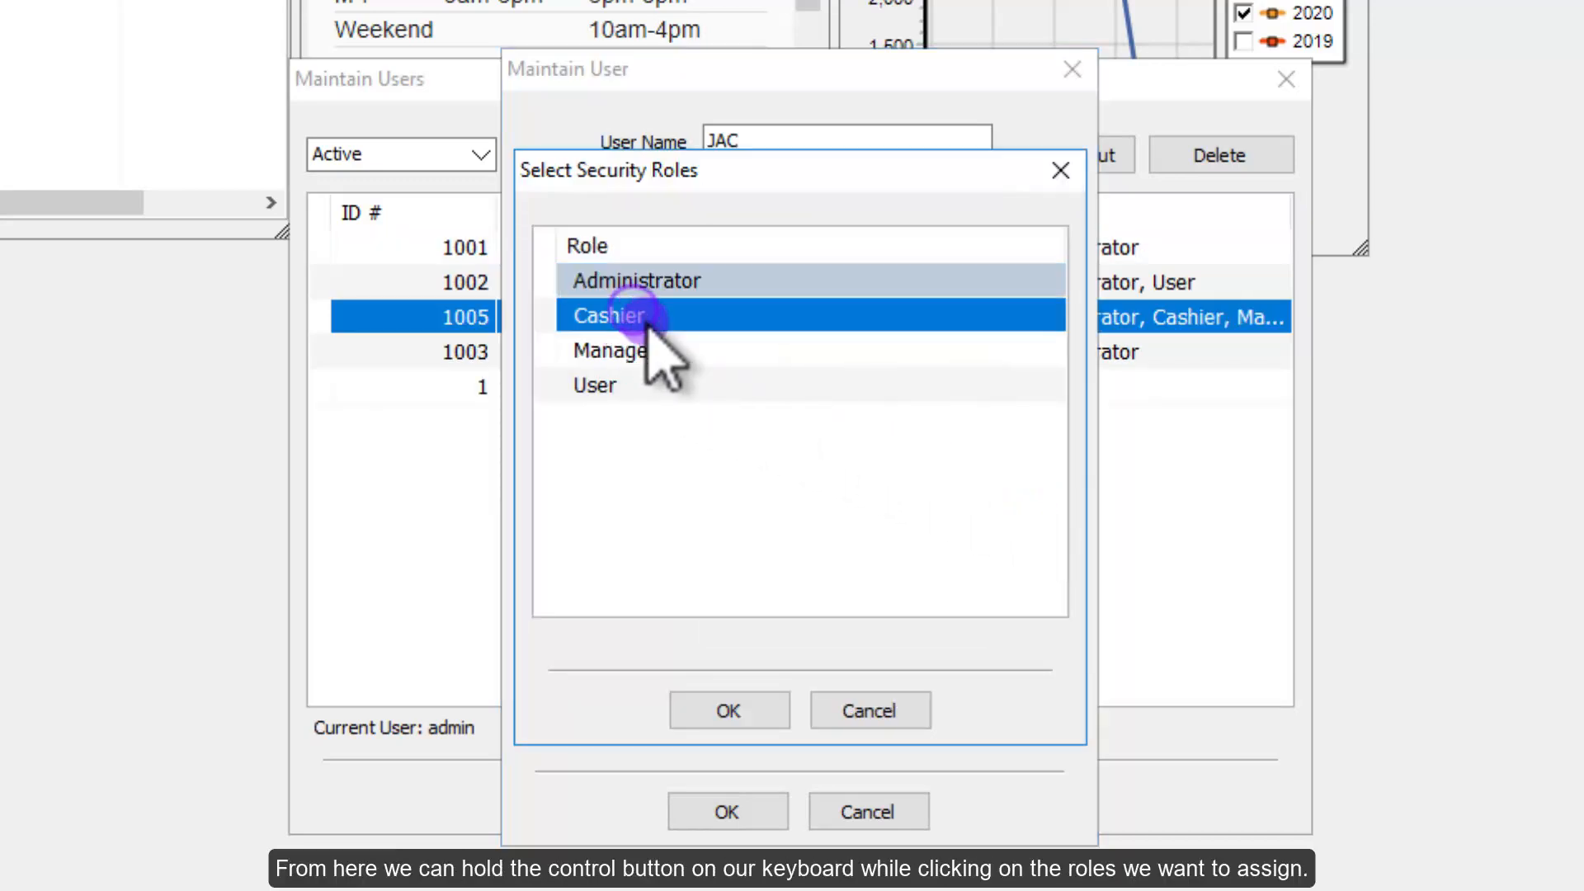
{"action": "left_click", "coordinate": [634, 350], "text": "ctrl"}
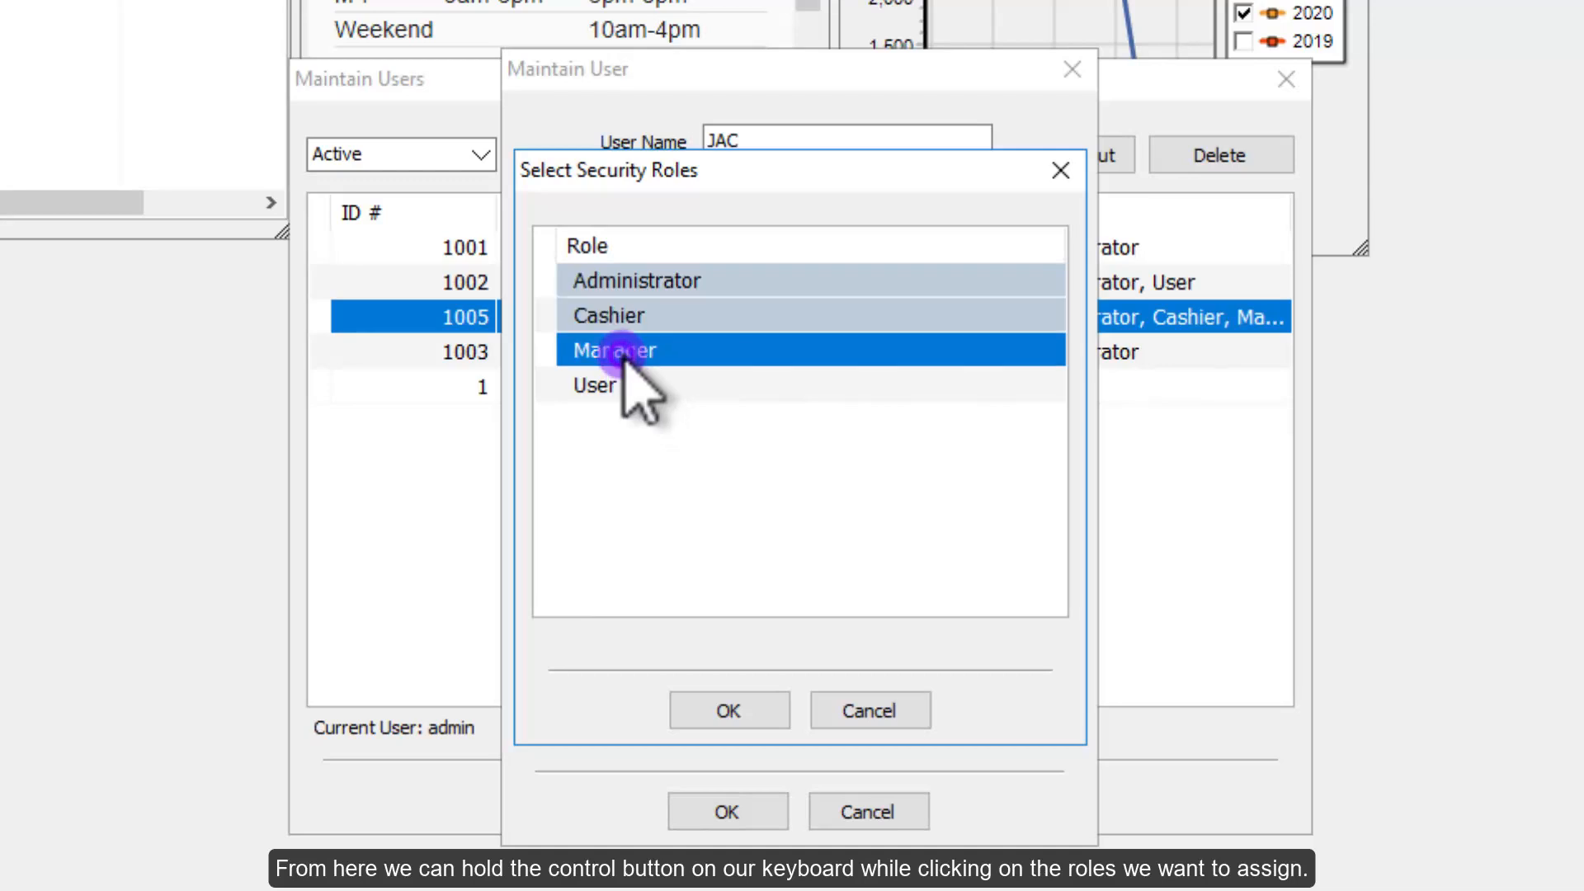
{"action": "left_click", "coordinate": [596, 386], "text": "ctrl"}
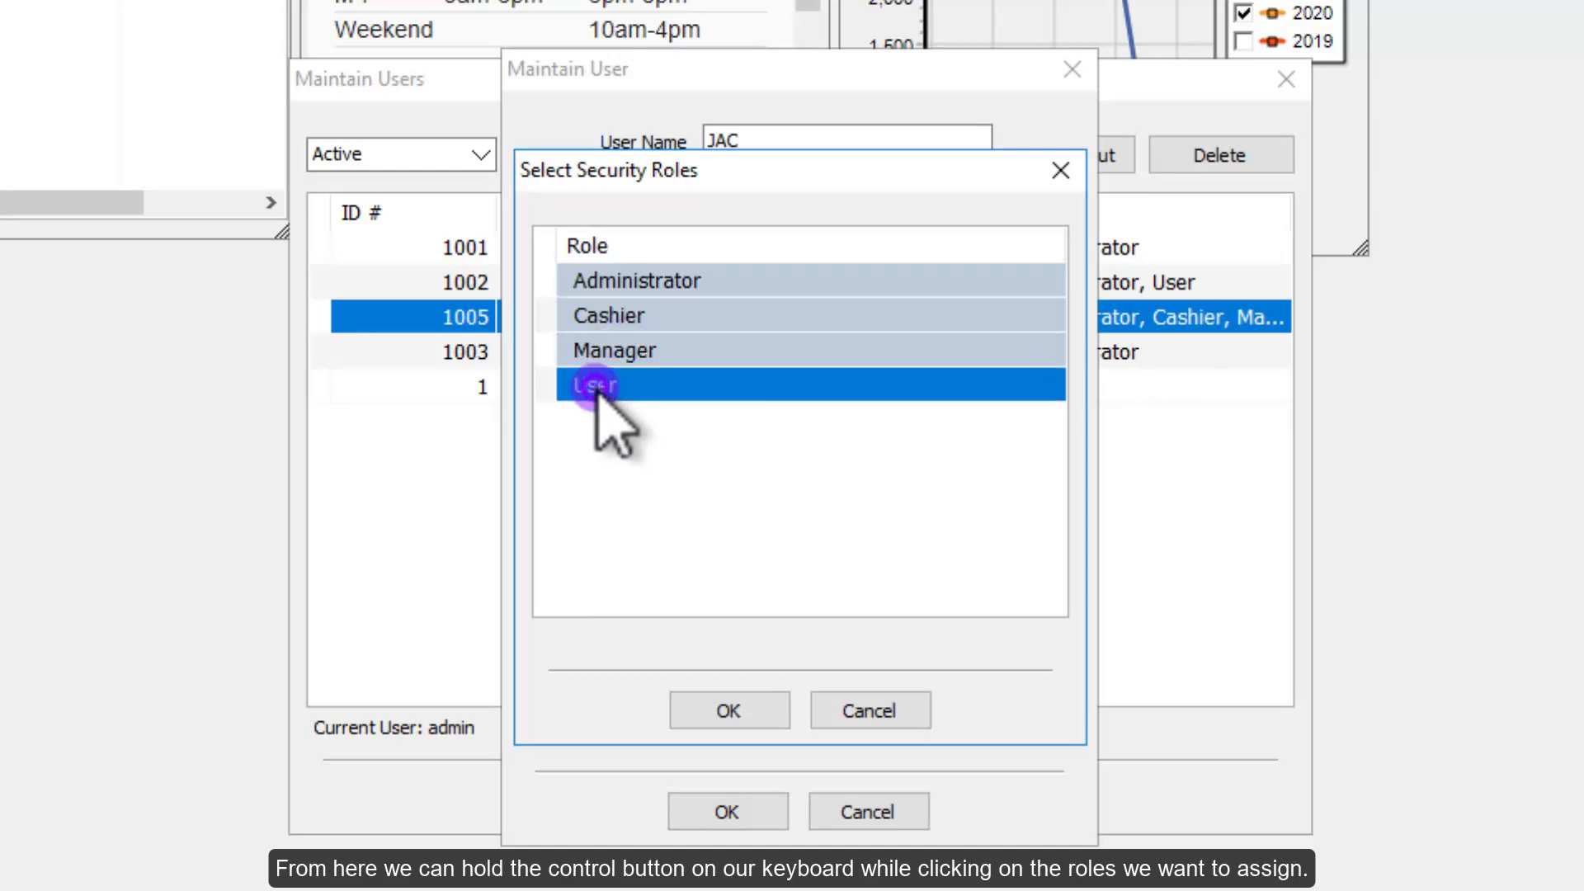
{"action": "left_click", "coordinate": [665, 279]}
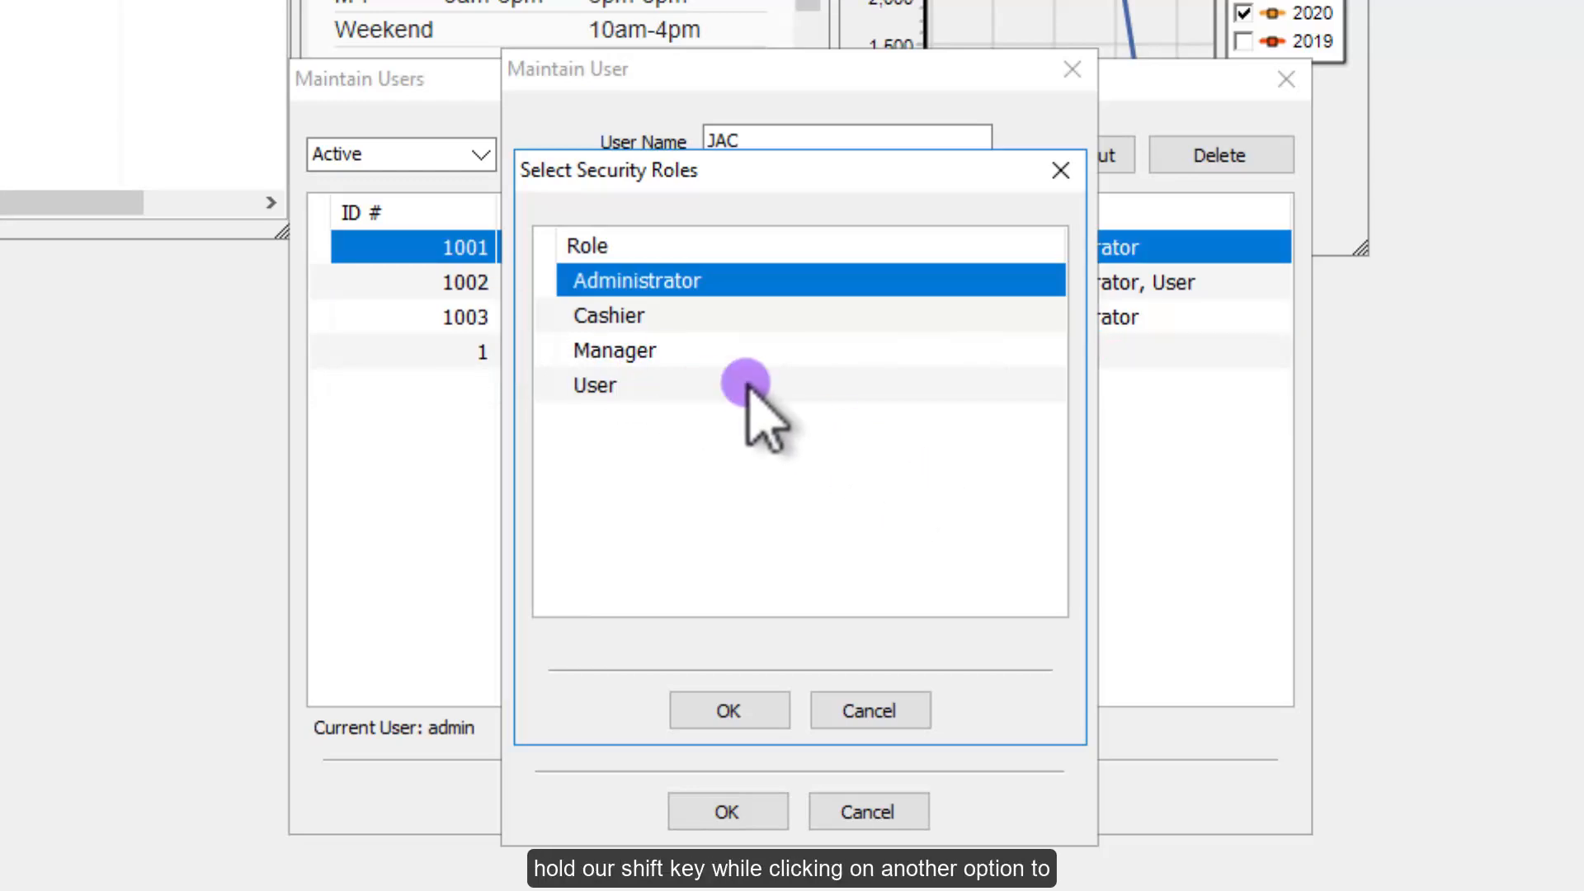
{"action": "left_click", "coordinate": [614, 385], "text": "shift"}
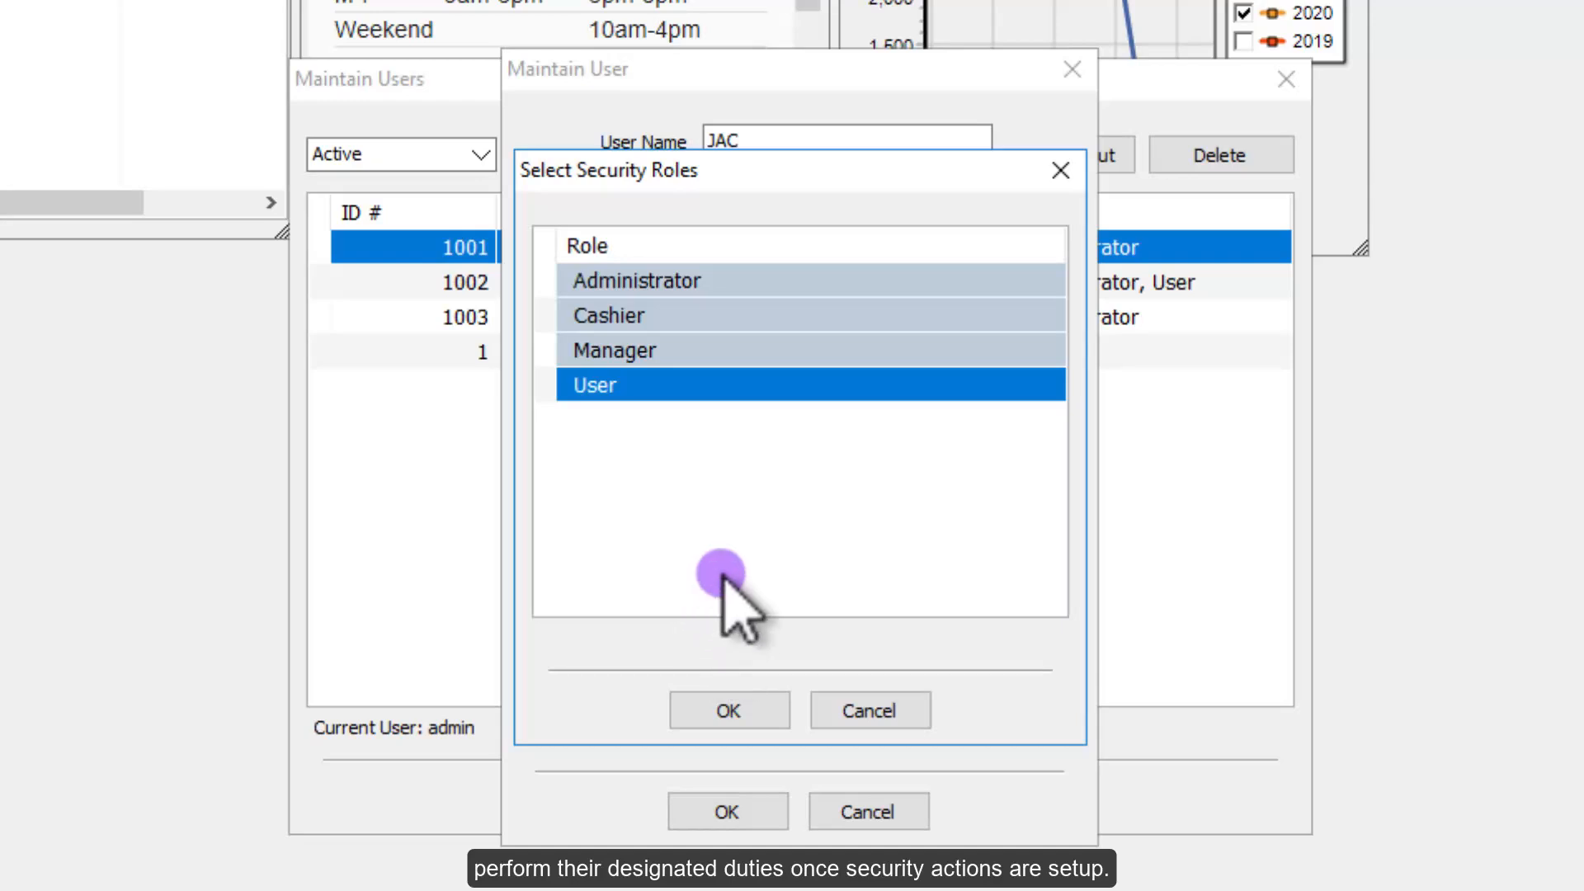
{"action": "left_click", "coordinate": [737, 703]}
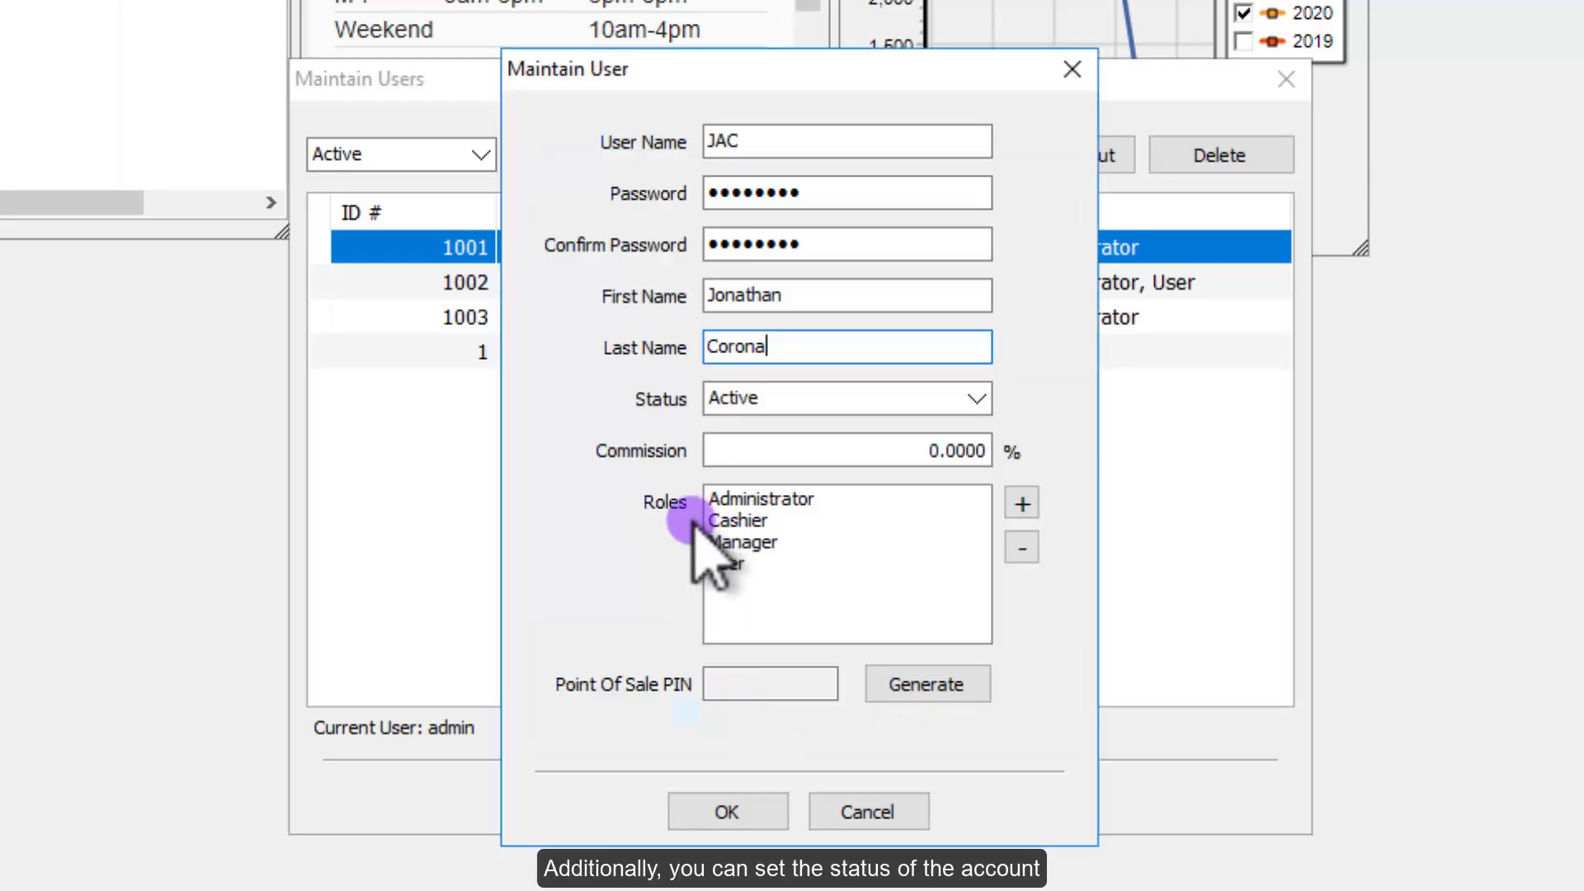
Step: Keep the user's status Active, save the user, and close the users list
{"action": "left_click", "coordinate": [977, 400]}
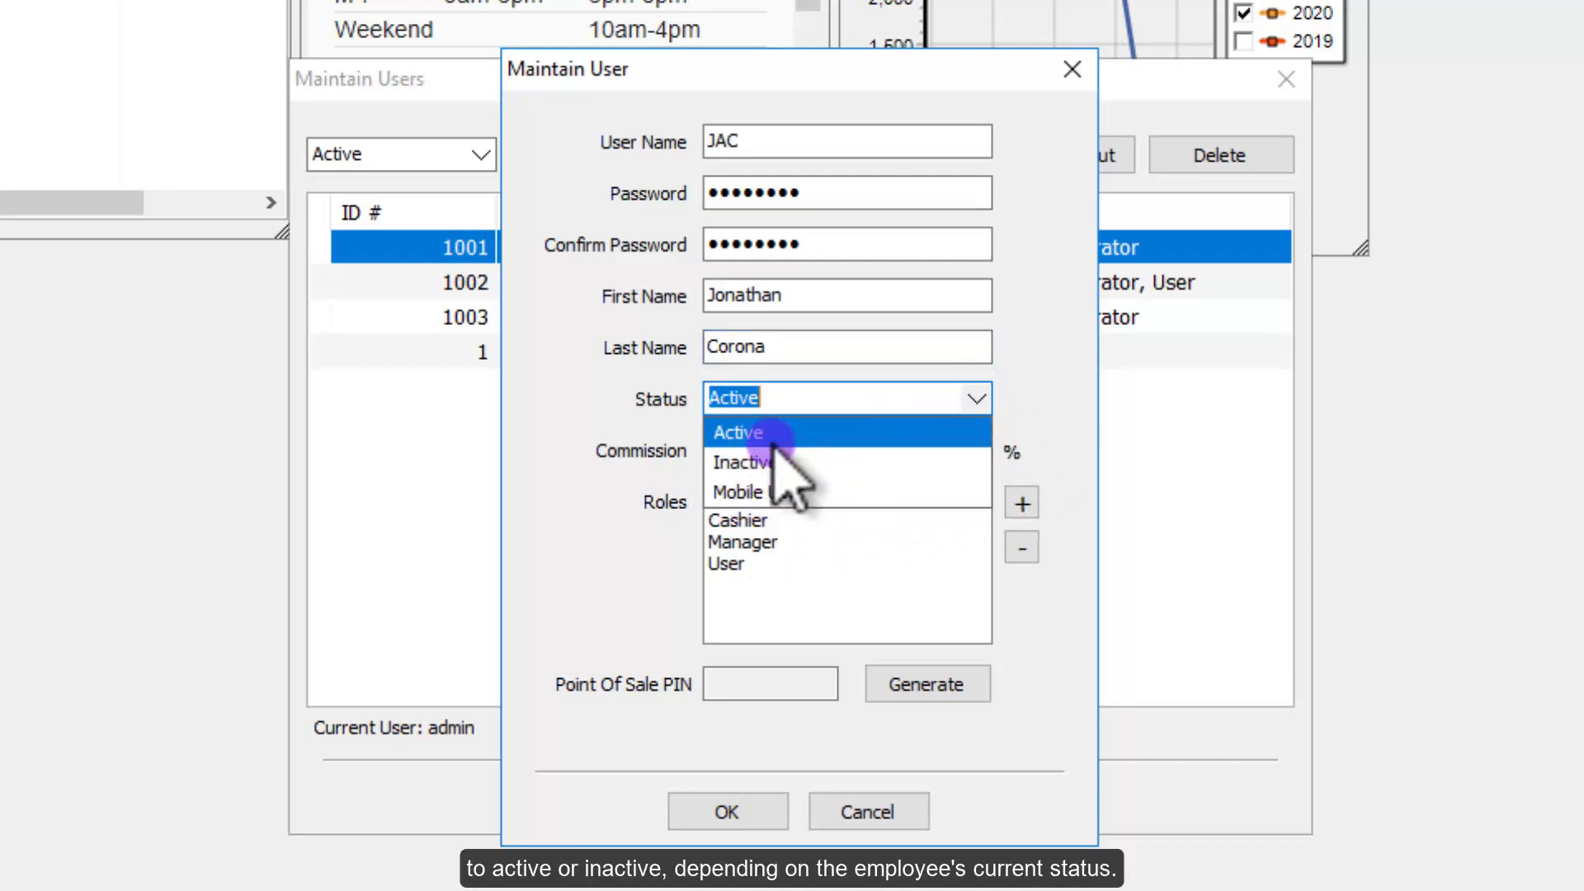
{"action": "left_click", "coordinate": [1042, 419]}
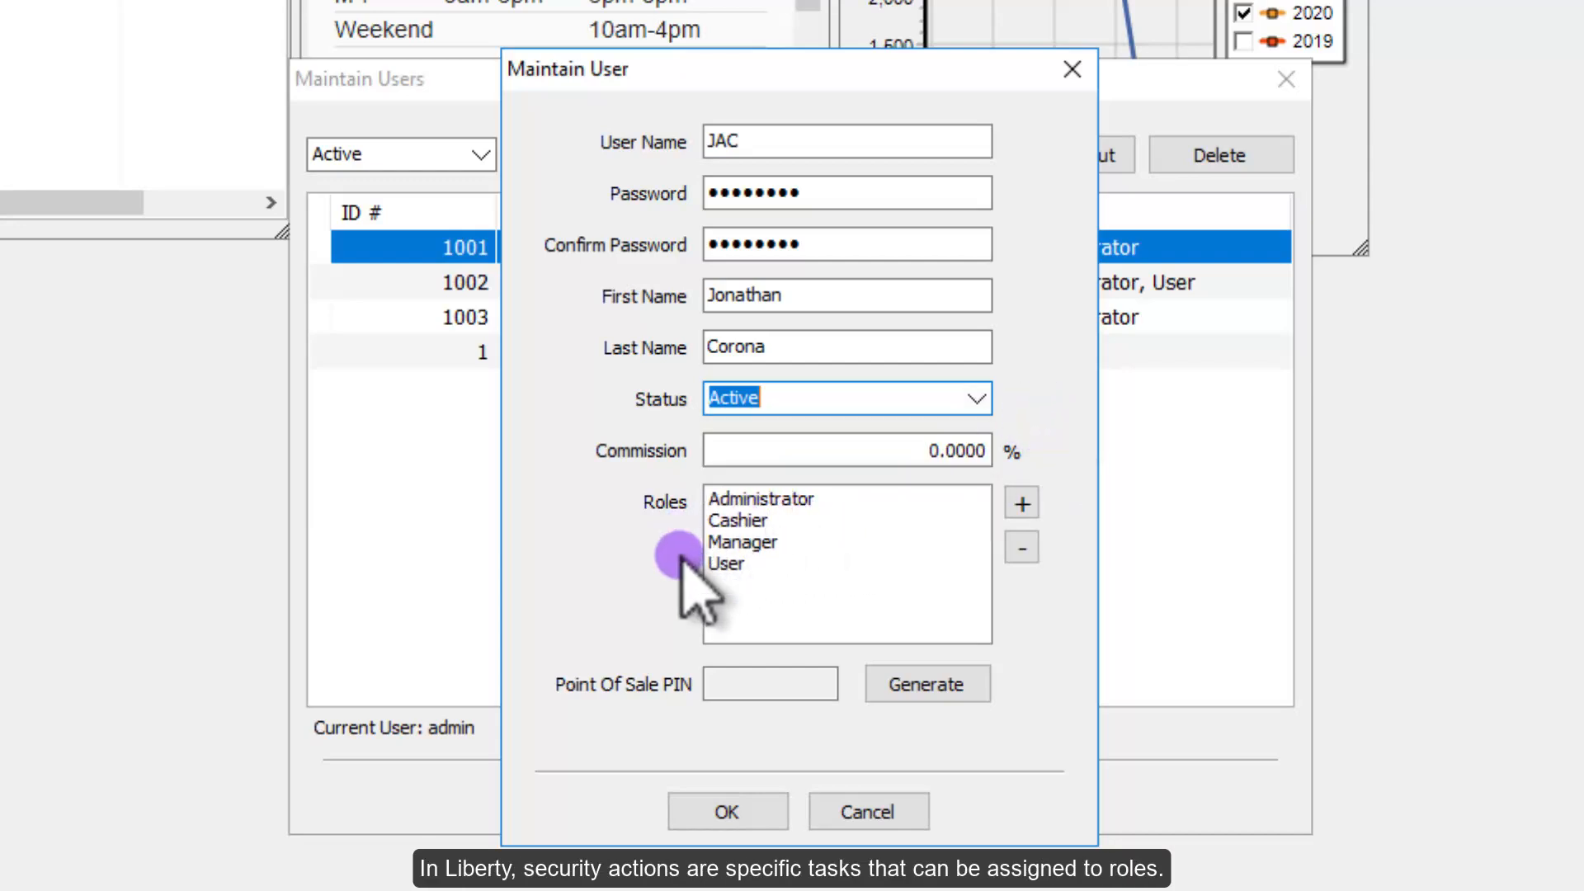
{"action": "left_click", "coordinate": [730, 815]}
{"action": "left_click", "coordinate": [772, 794]}
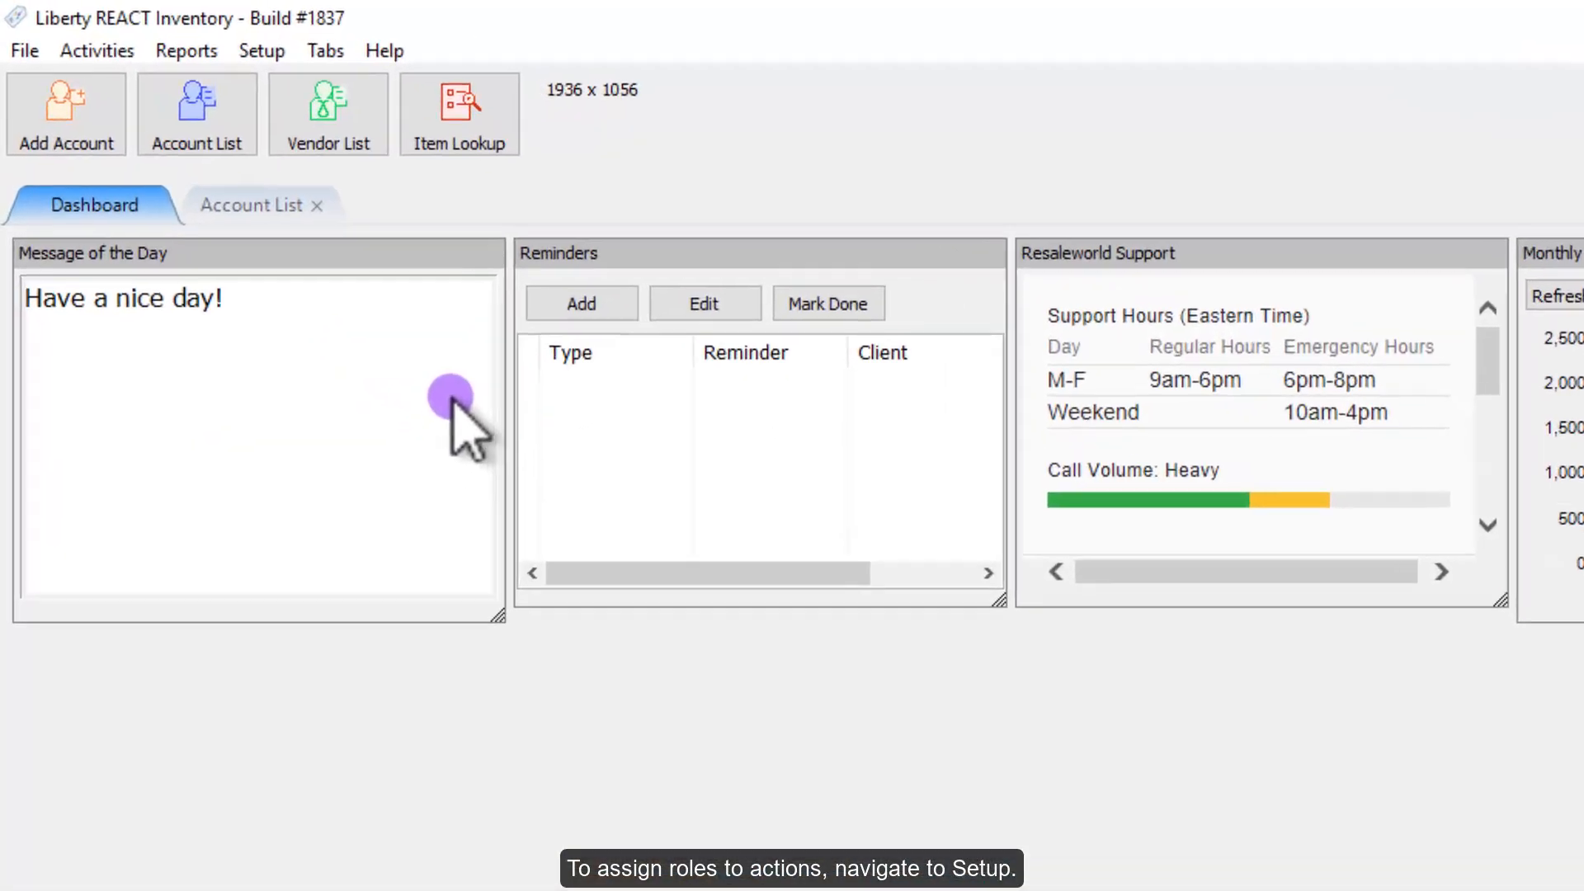
Step: Open Maintain Security Actions as the administrator user and select Reconcile Accounts
{"action": "left_click", "coordinate": [262, 51]}
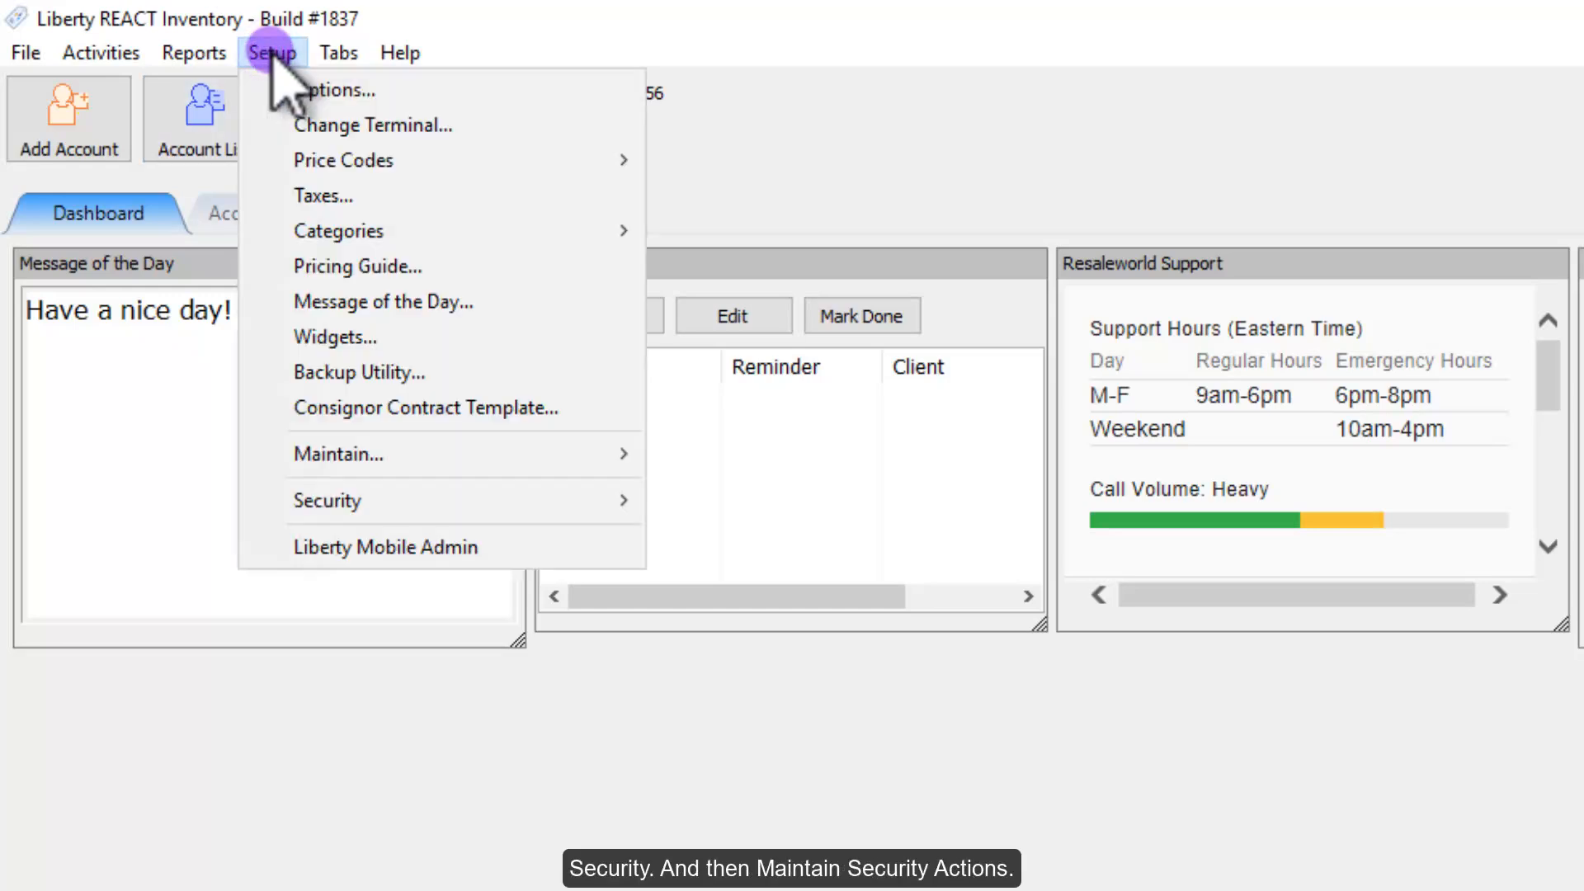
{"action": "mouse_move", "coordinate": [452, 501]}
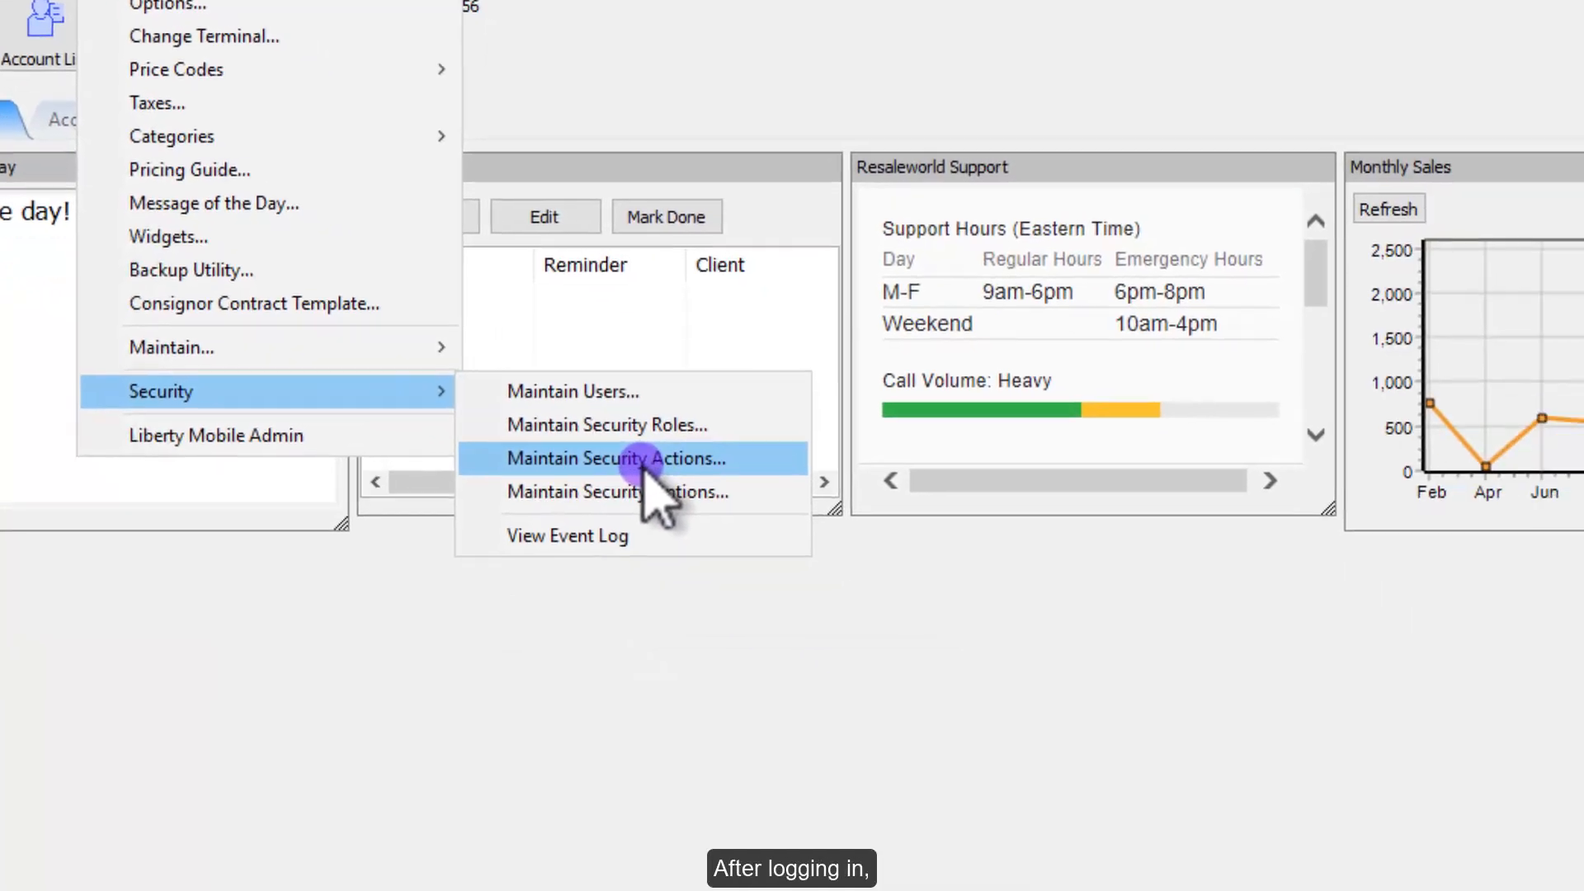
{"action": "left_click", "coordinate": [642, 459]}
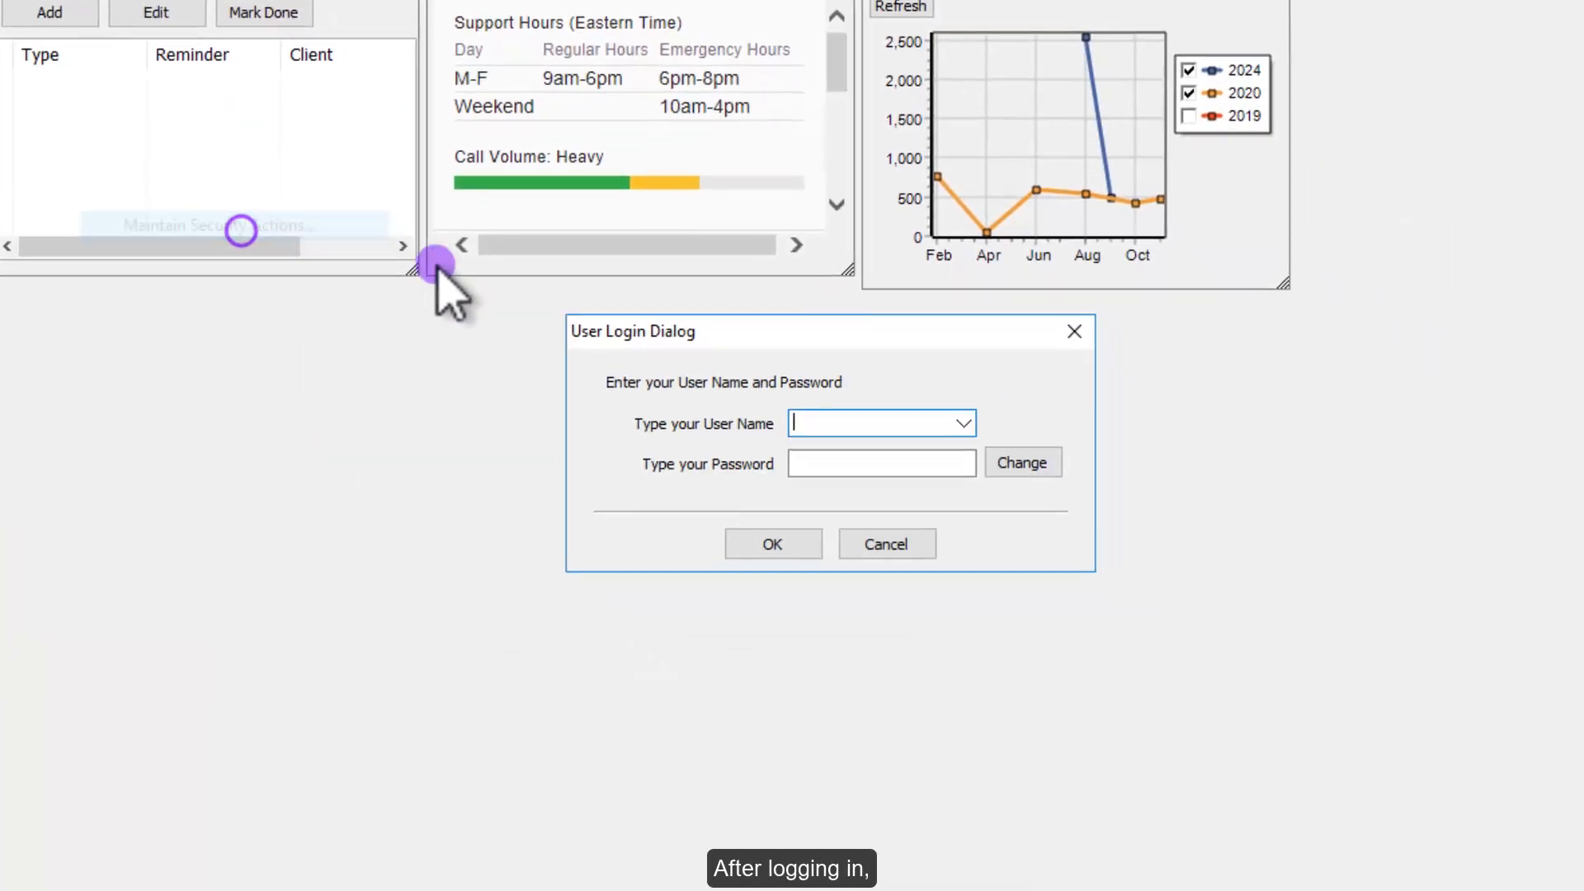
{"action": "left_click", "coordinate": [1460, 694]}
{"action": "left_click", "coordinate": [1434, 729]}
{"action": "left_click", "coordinate": [1290, 814]}
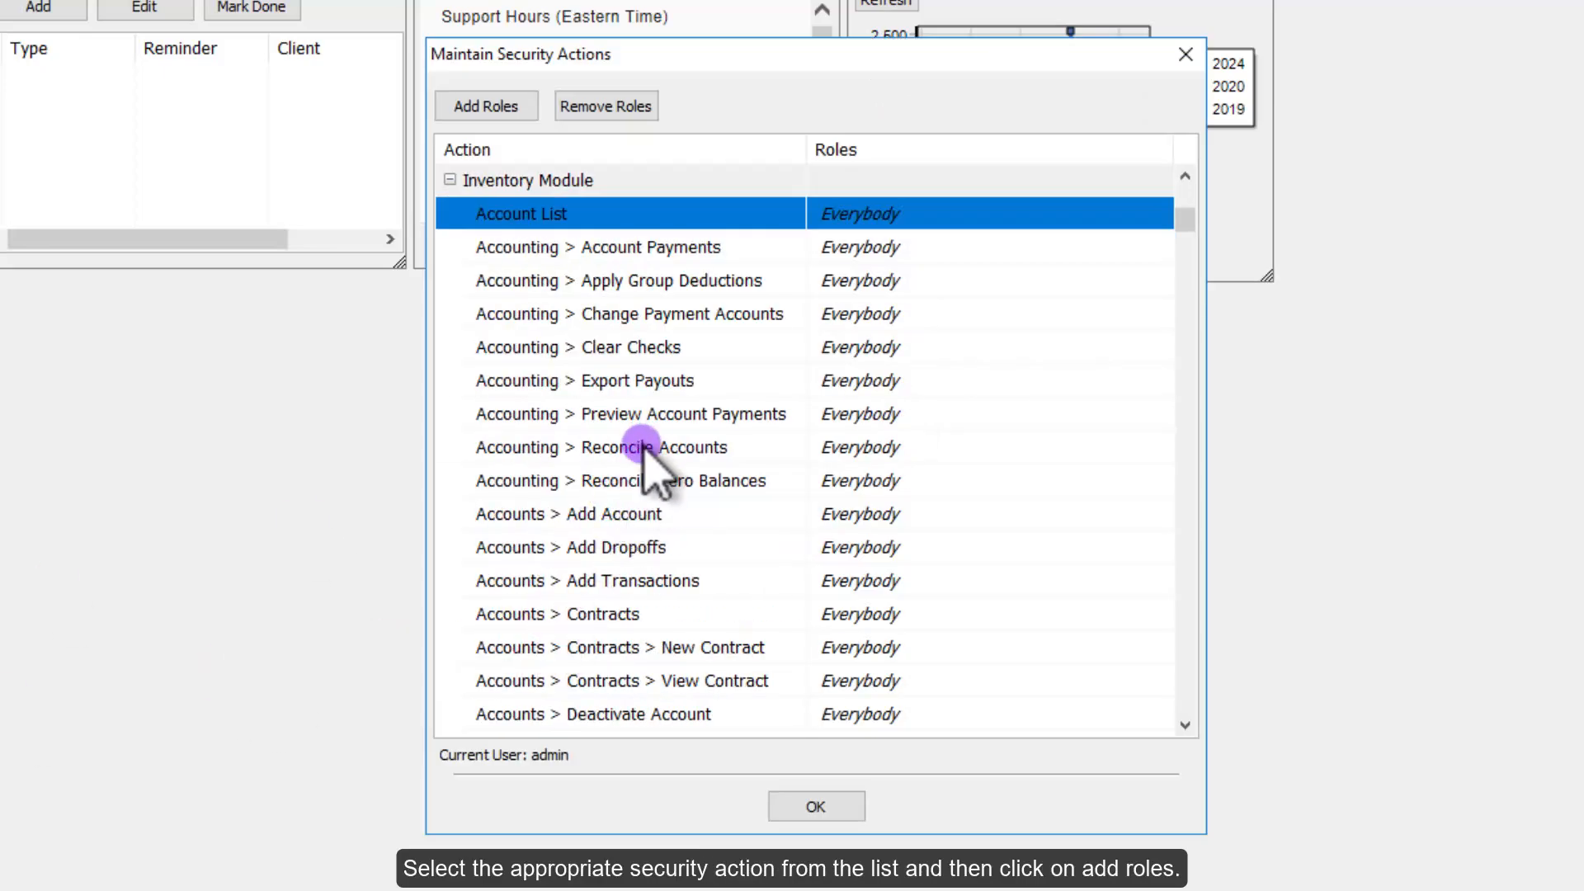
{"action": "left_click", "coordinate": [648, 450]}
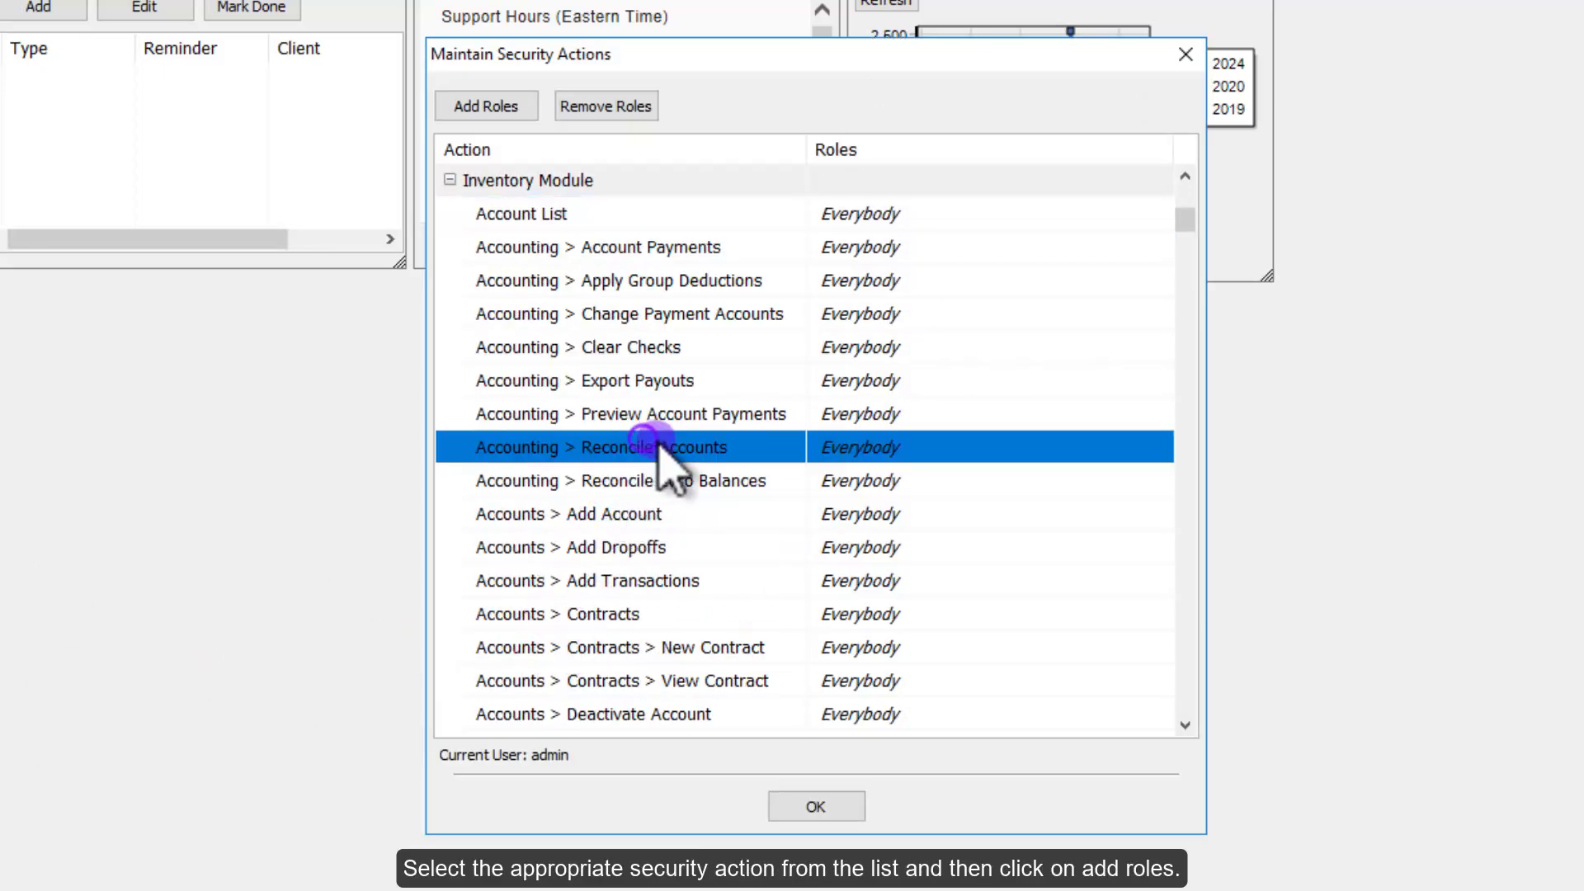
Step: Restrict Accounting > Reconcile Accounts to the Administrator, Cashier, Manager and User roles
{"action": "left_click", "coordinate": [492, 104]}
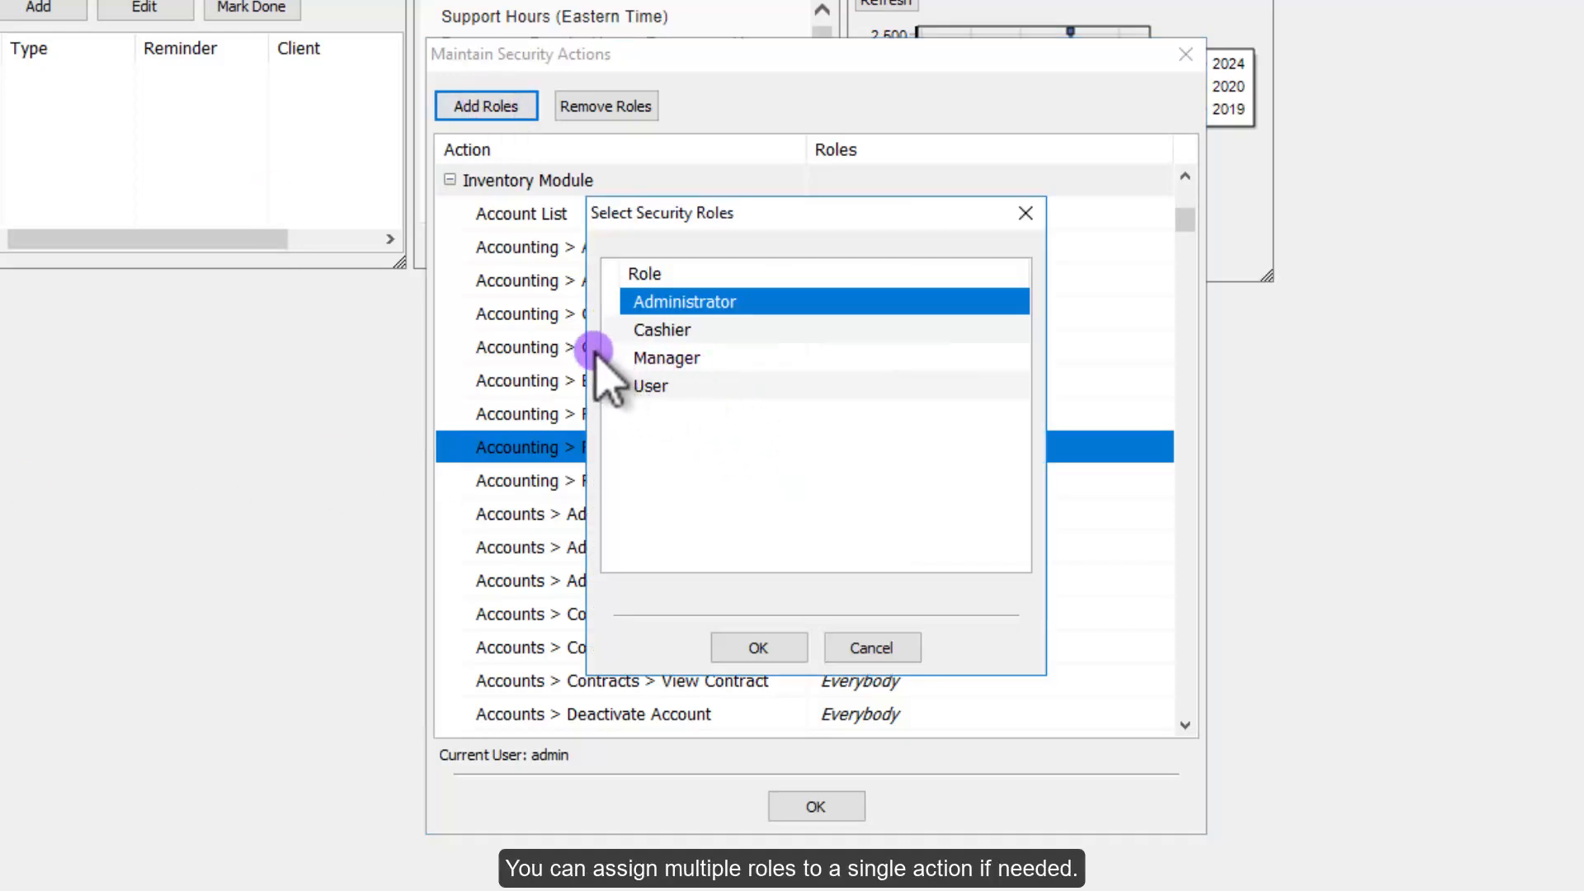
{"action": "left_click", "coordinate": [675, 330], "text": "ctrl"}
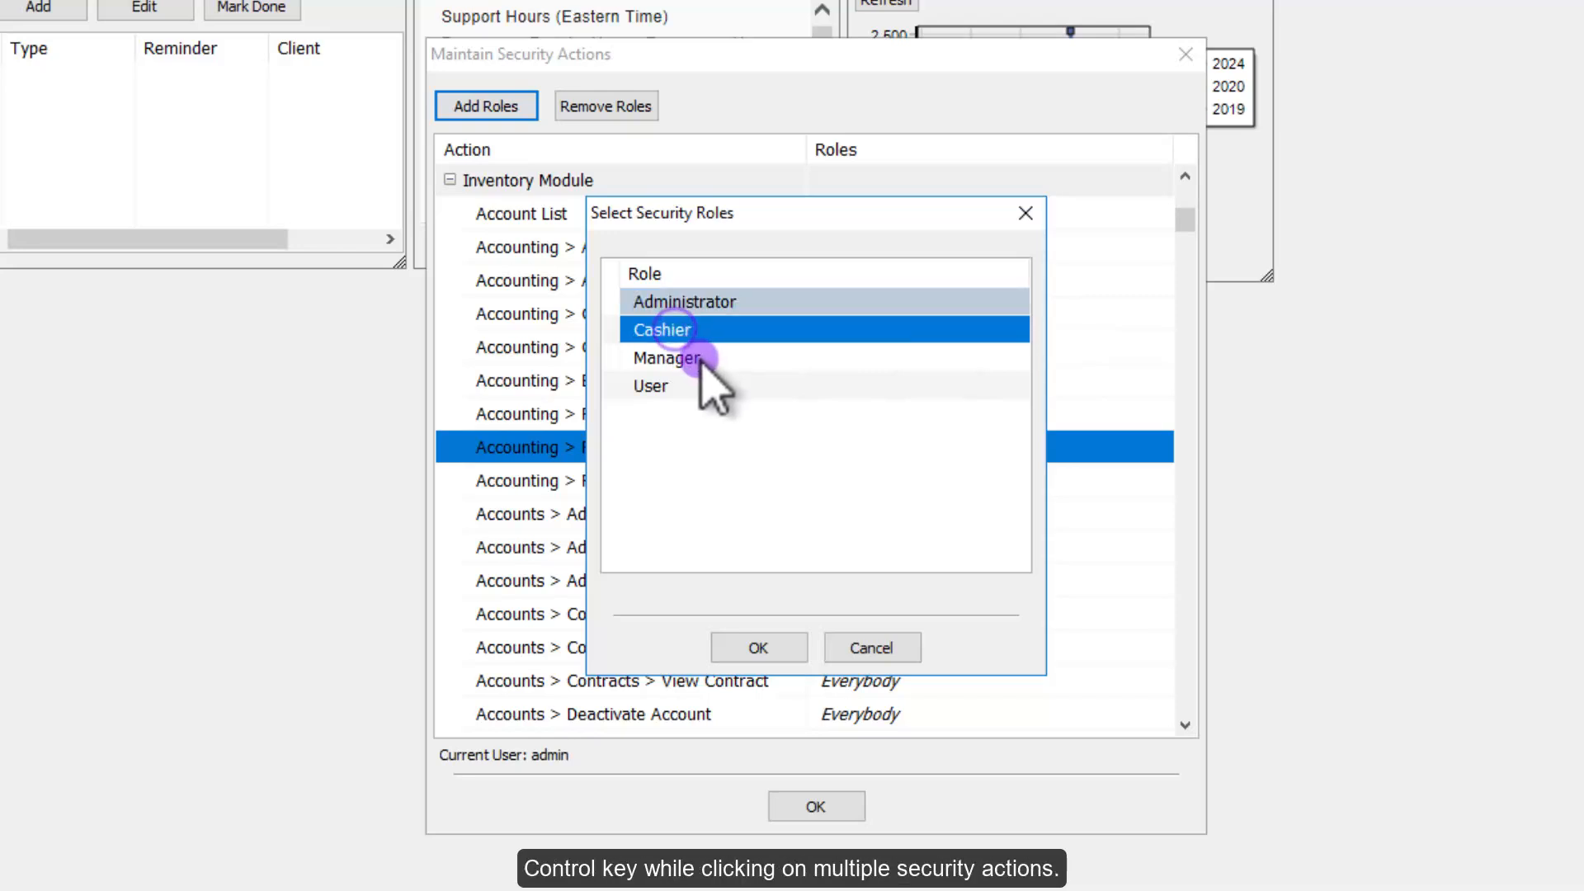
{"action": "left_click", "coordinate": [694, 356], "text": "ctrl"}
{"action": "left_click", "coordinate": [689, 384], "text": "ctrl"}
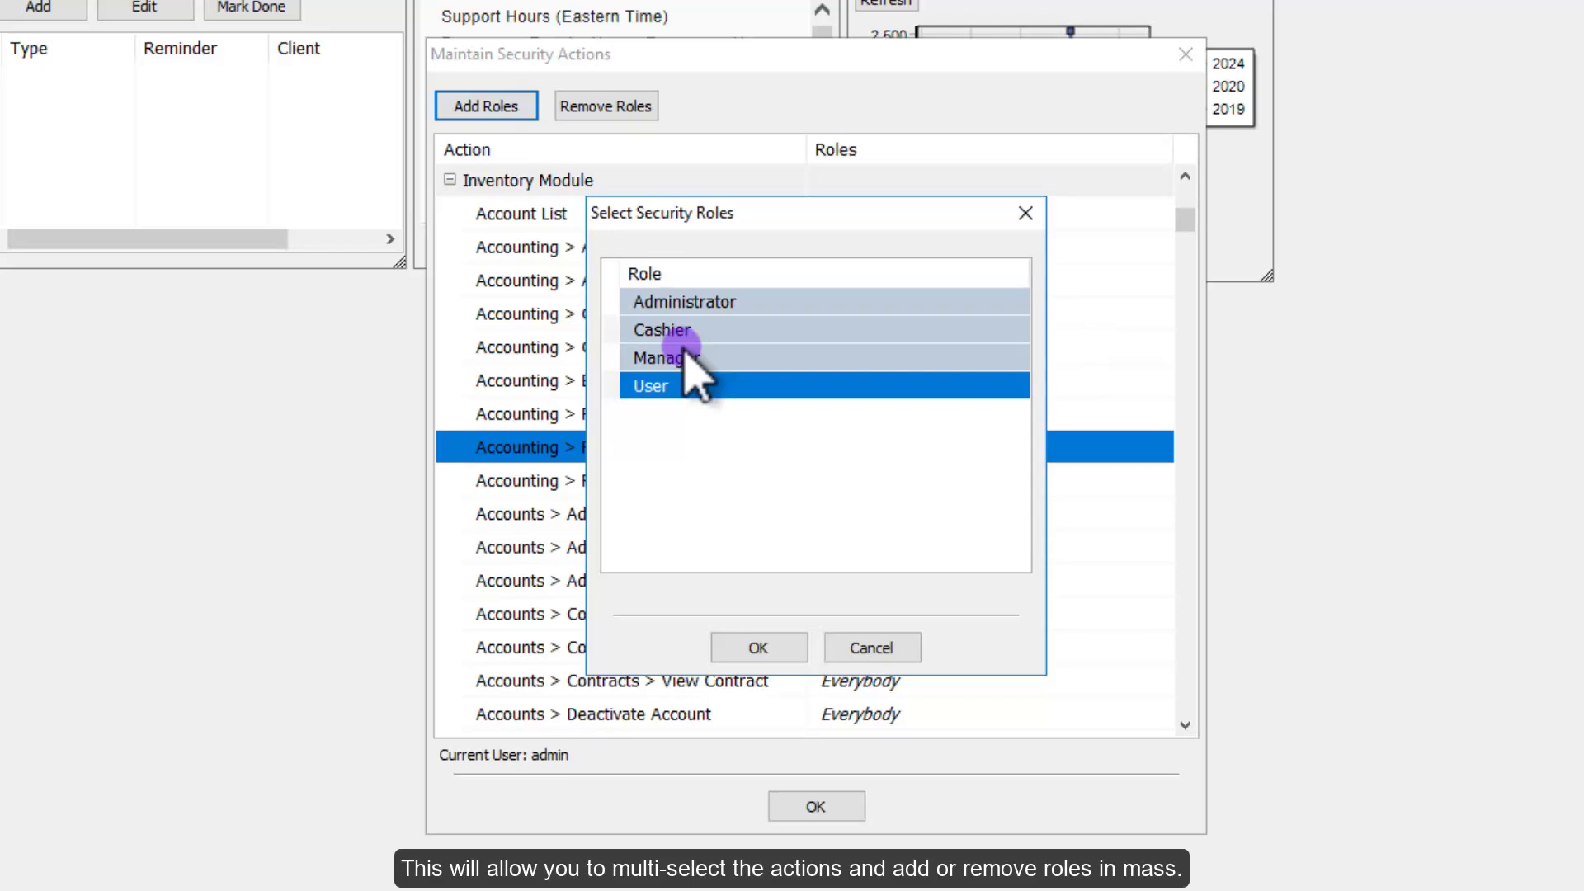
{"action": "left_click", "coordinate": [697, 444]}
{"action": "left_click", "coordinate": [693, 302]}
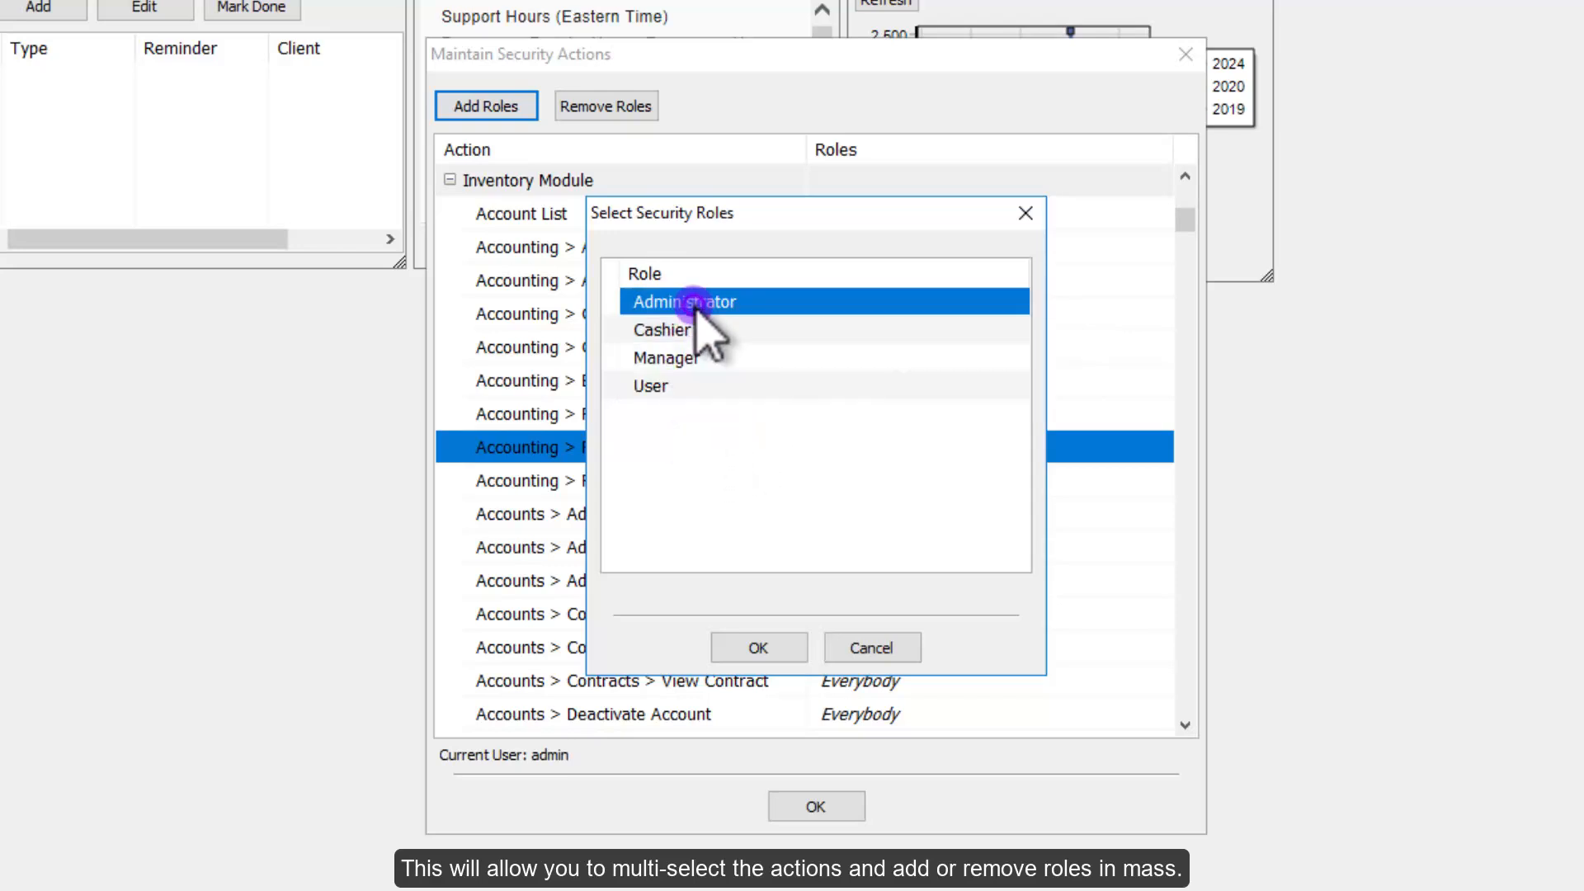
{"action": "left_click", "coordinate": [688, 388], "text": "shift"}
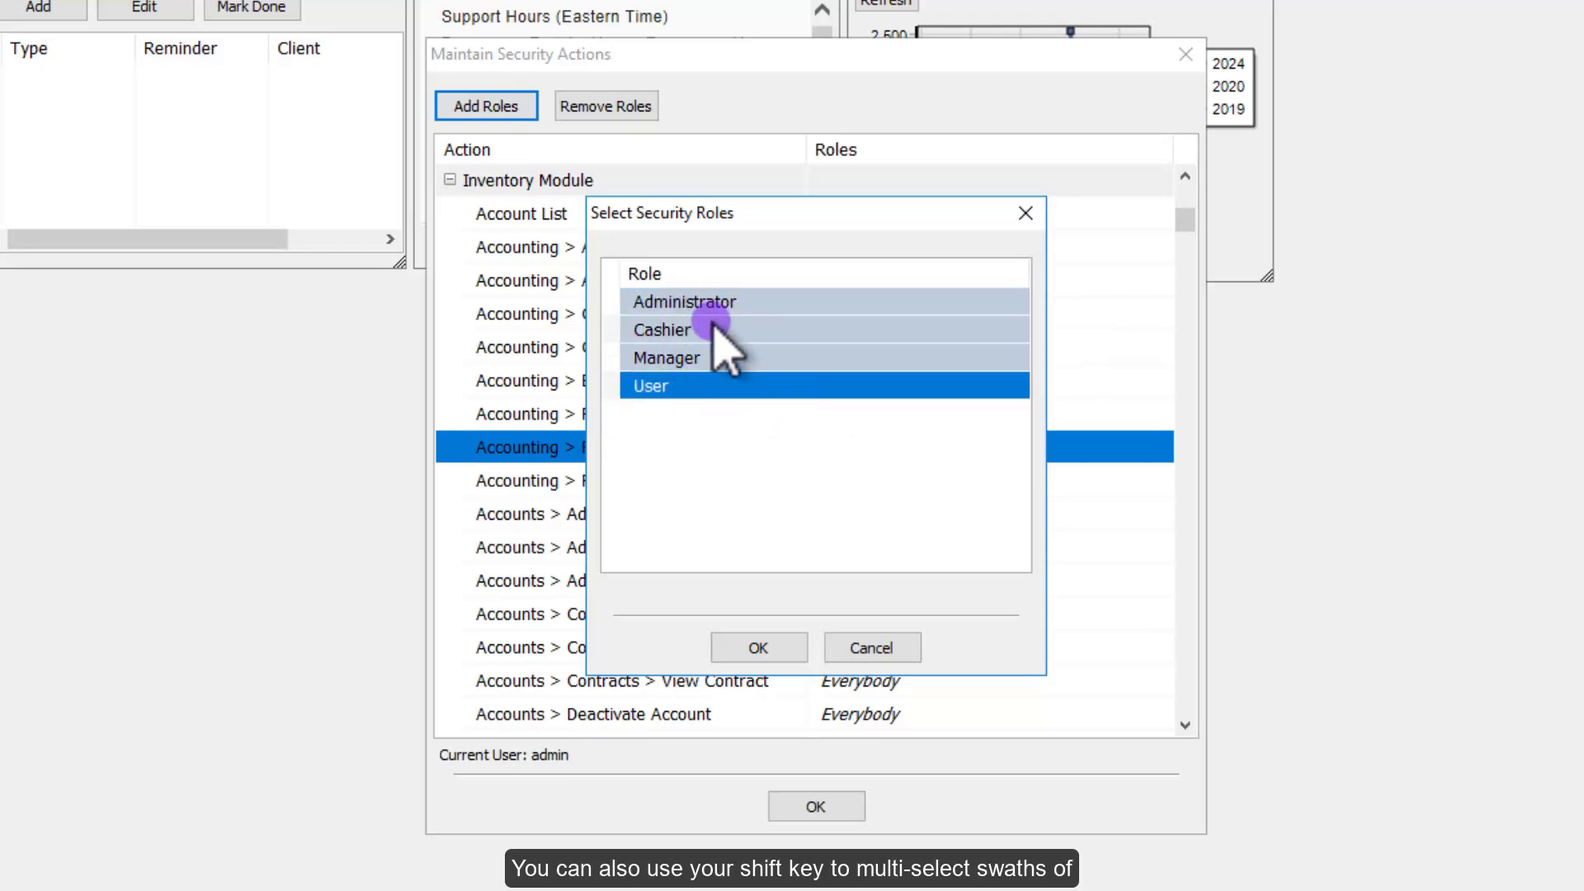
{"action": "left_click", "coordinate": [758, 648]}
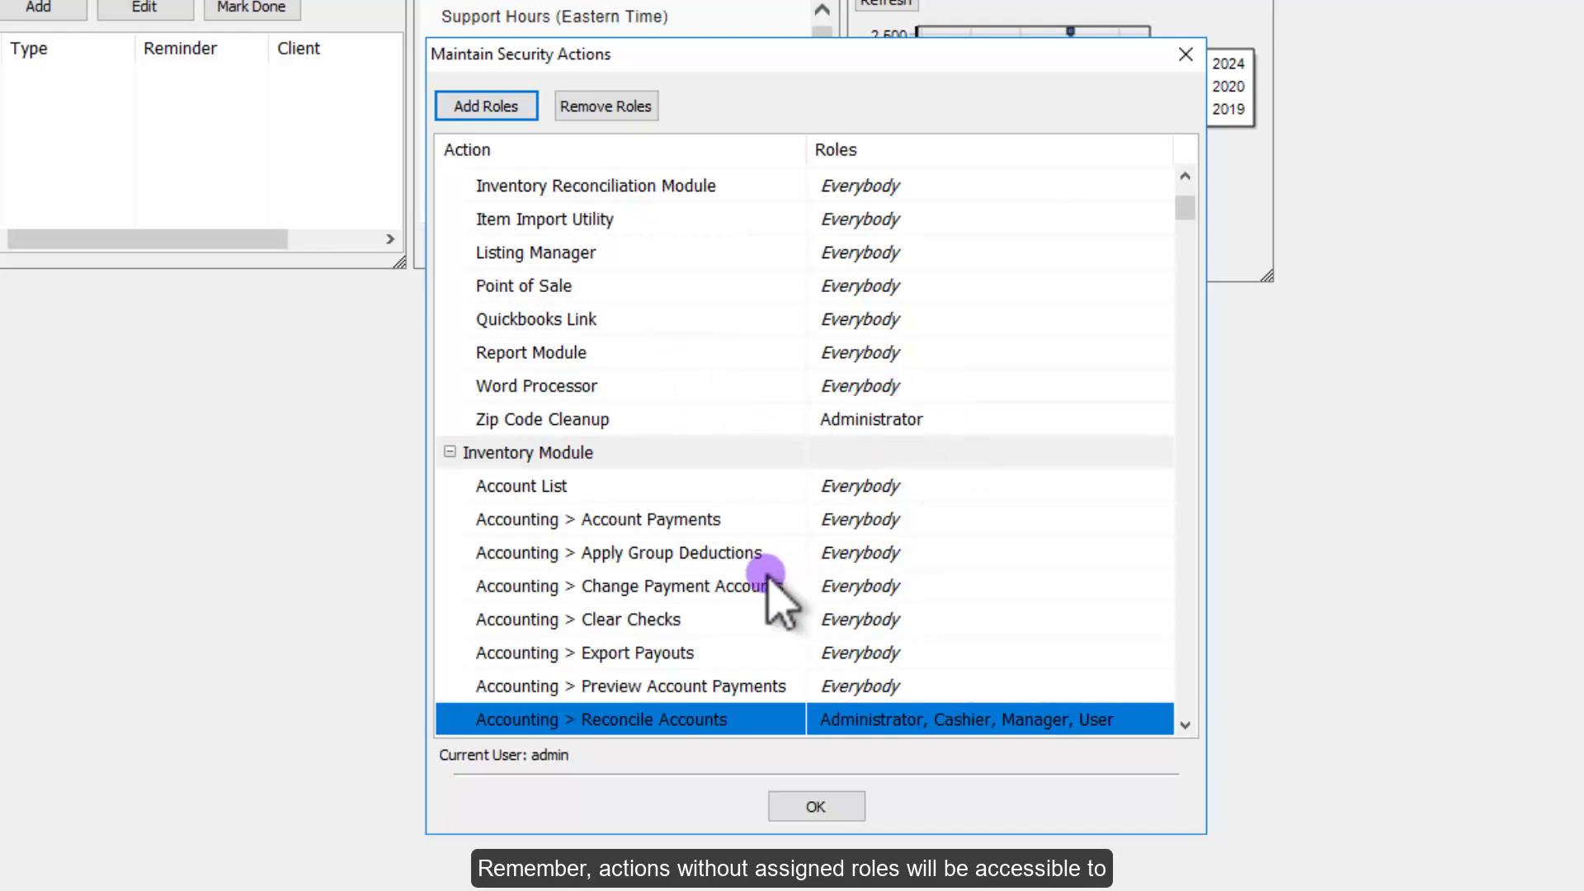
Step: Browse the Accounting actions and select Reconcile Accounts
{"action": "left_click", "coordinate": [655, 520]}
{"action": "left_click", "coordinate": [689, 586]}
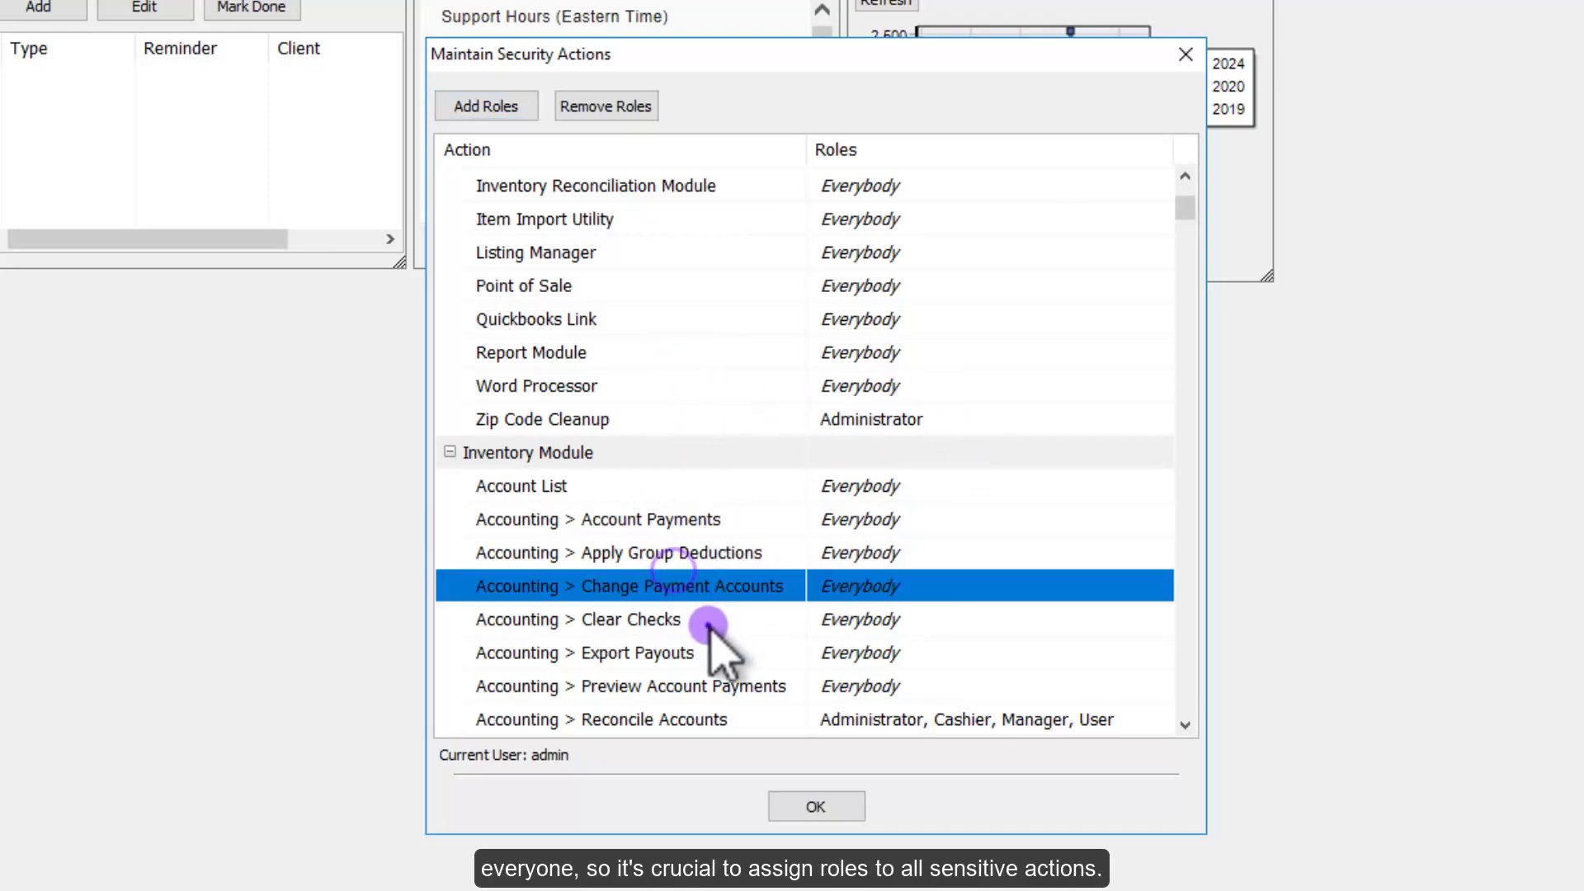
{"action": "left_click", "coordinate": [697, 621]}
{"action": "left_click", "coordinate": [670, 584]}
{"action": "left_click", "coordinate": [670, 551]}
{"action": "left_click", "coordinate": [654, 520]}
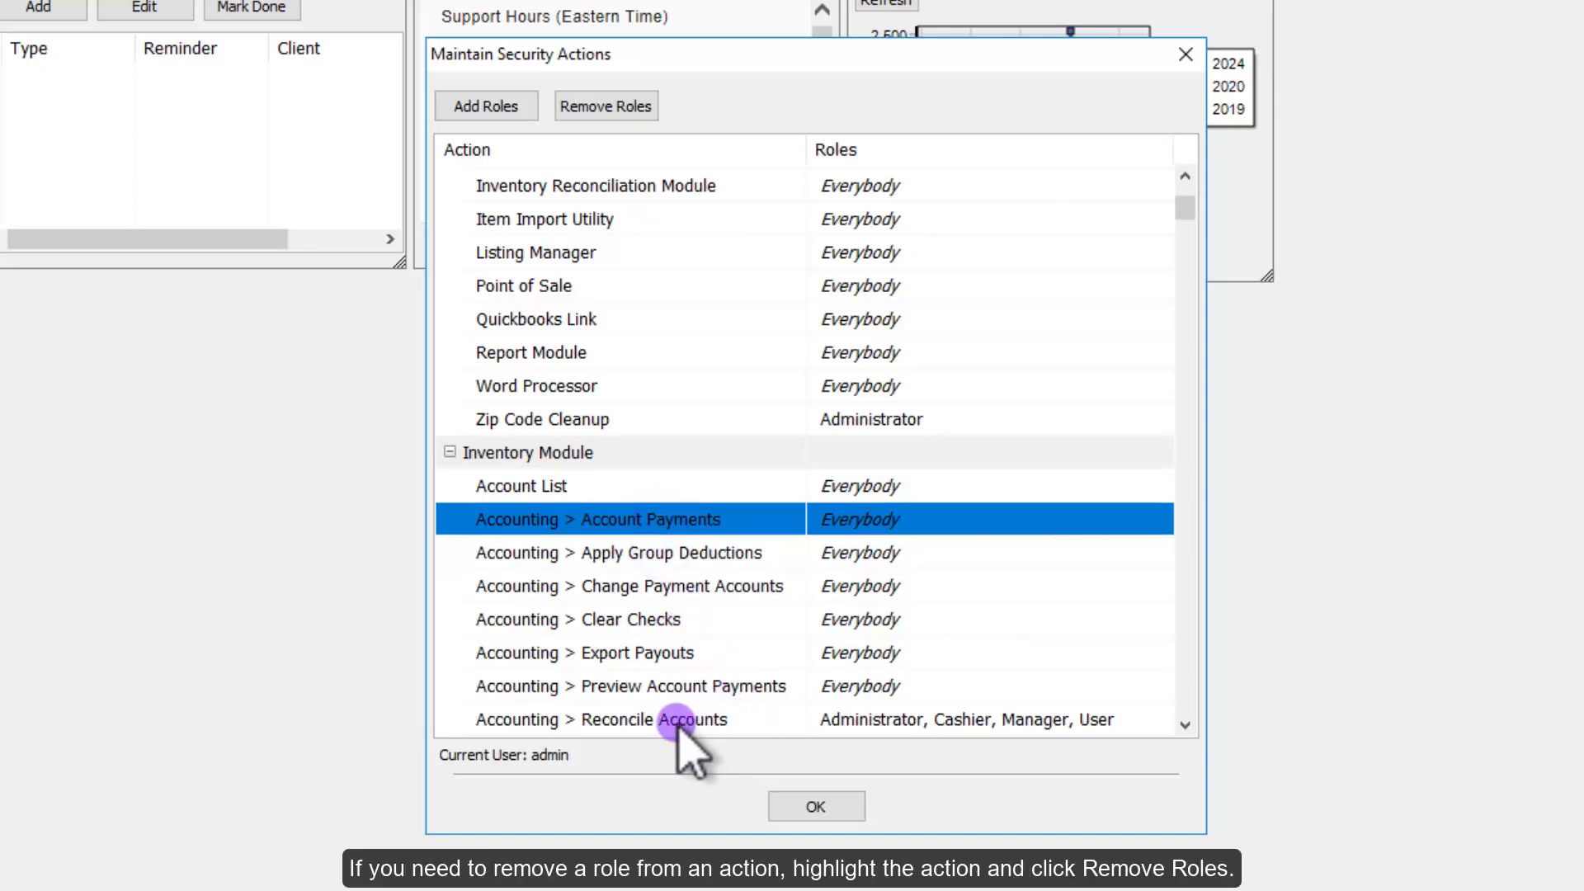
{"action": "left_click", "coordinate": [723, 719]}
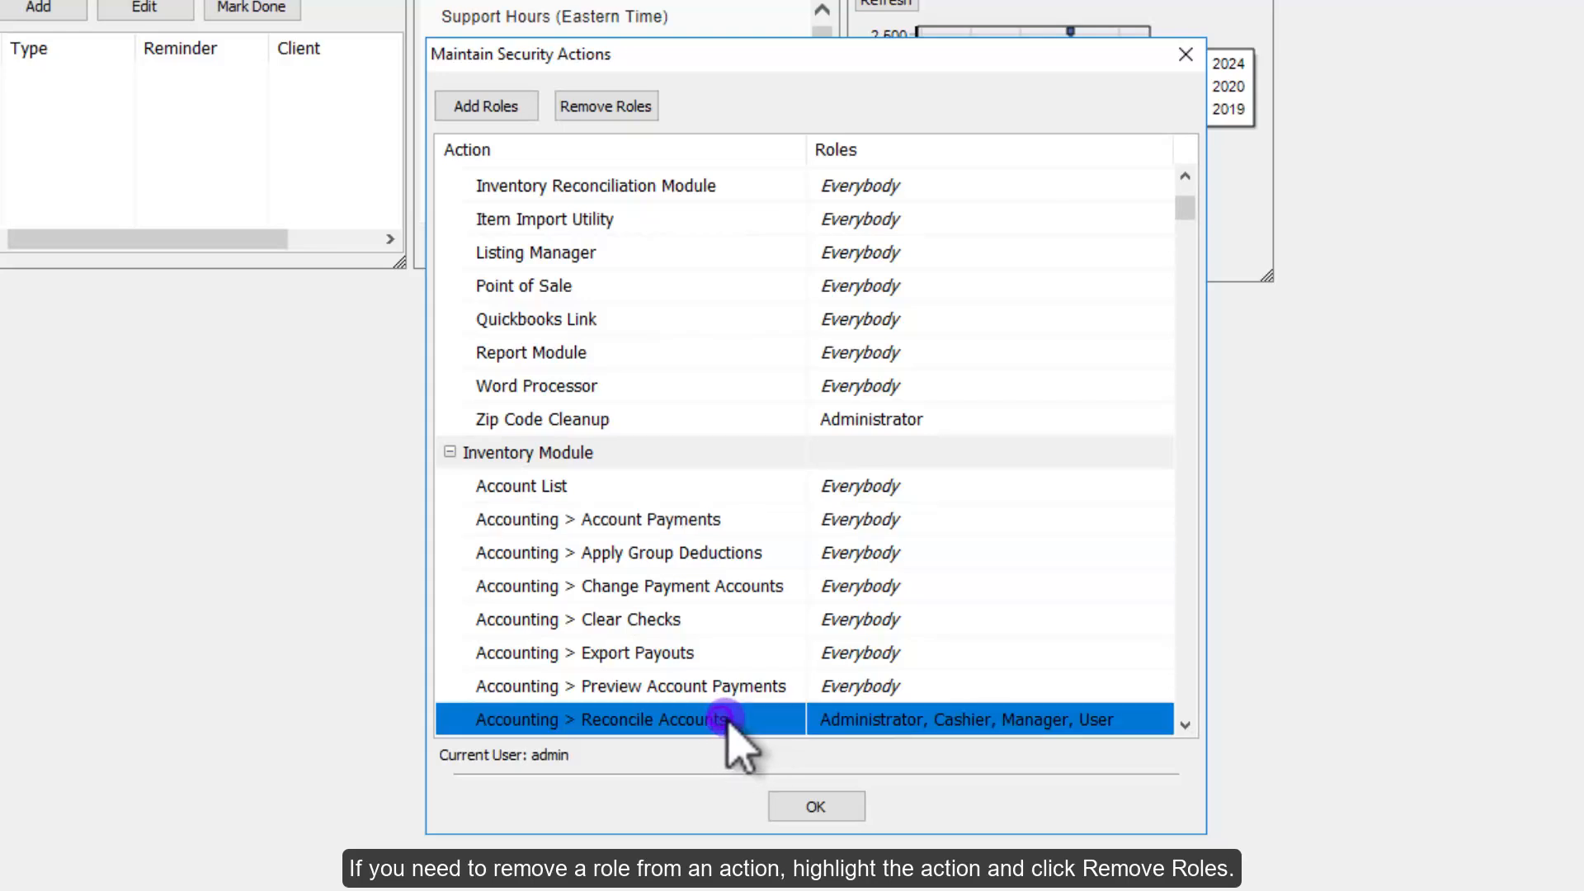
Step: Remove the assigned roles from Reconcile Accounts so it reverts to Everybody
{"action": "left_click", "coordinate": [607, 106]}
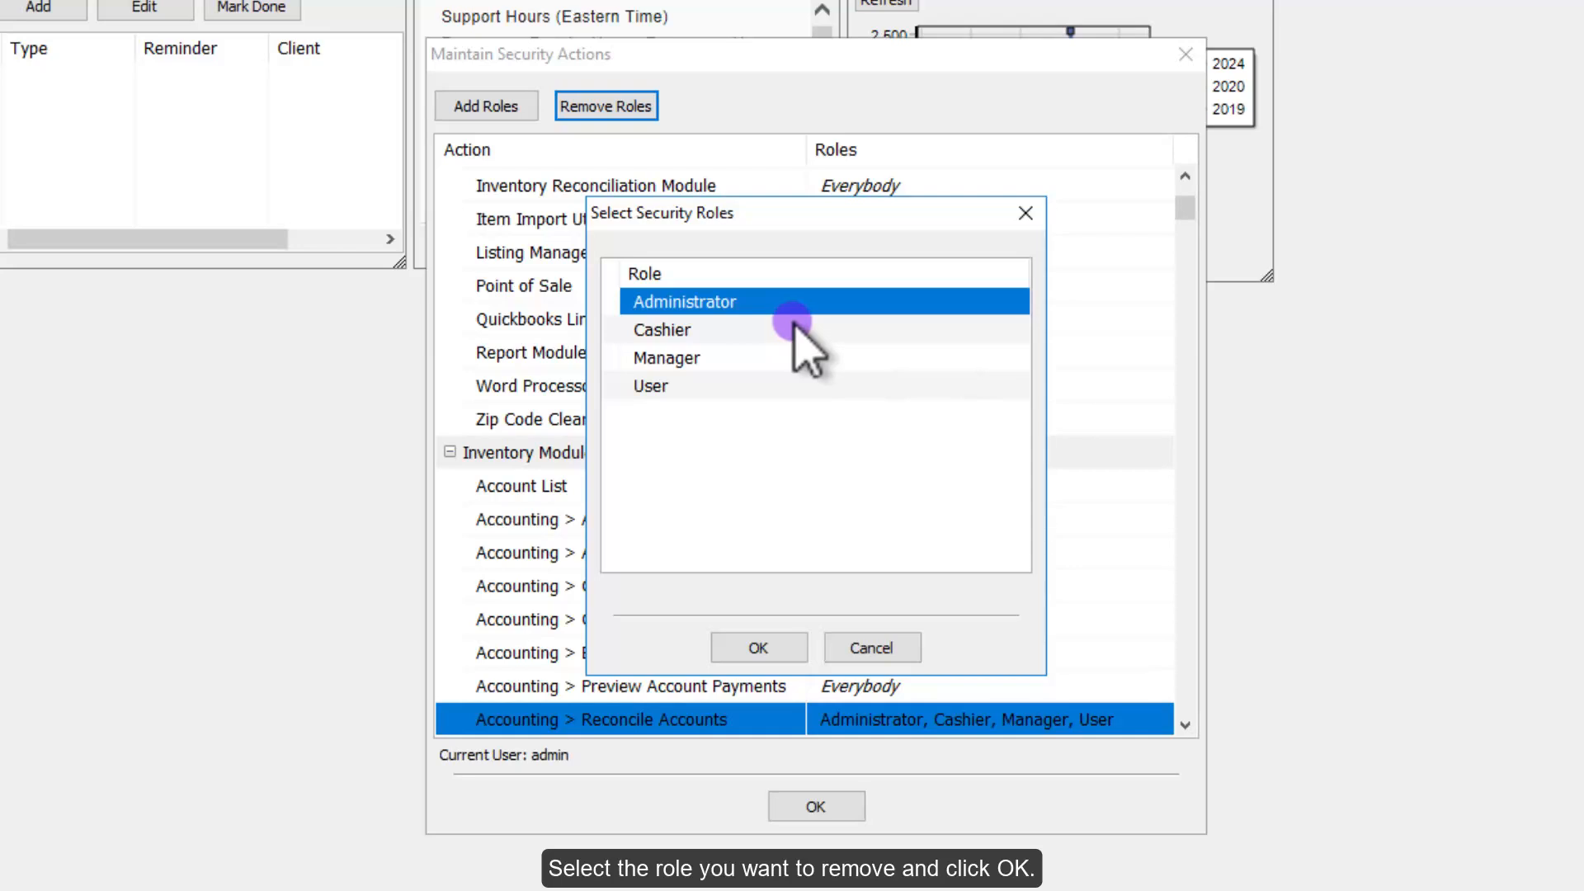
{"action": "left_click", "coordinate": [660, 386]}
{"action": "left_click", "coordinate": [758, 647]}
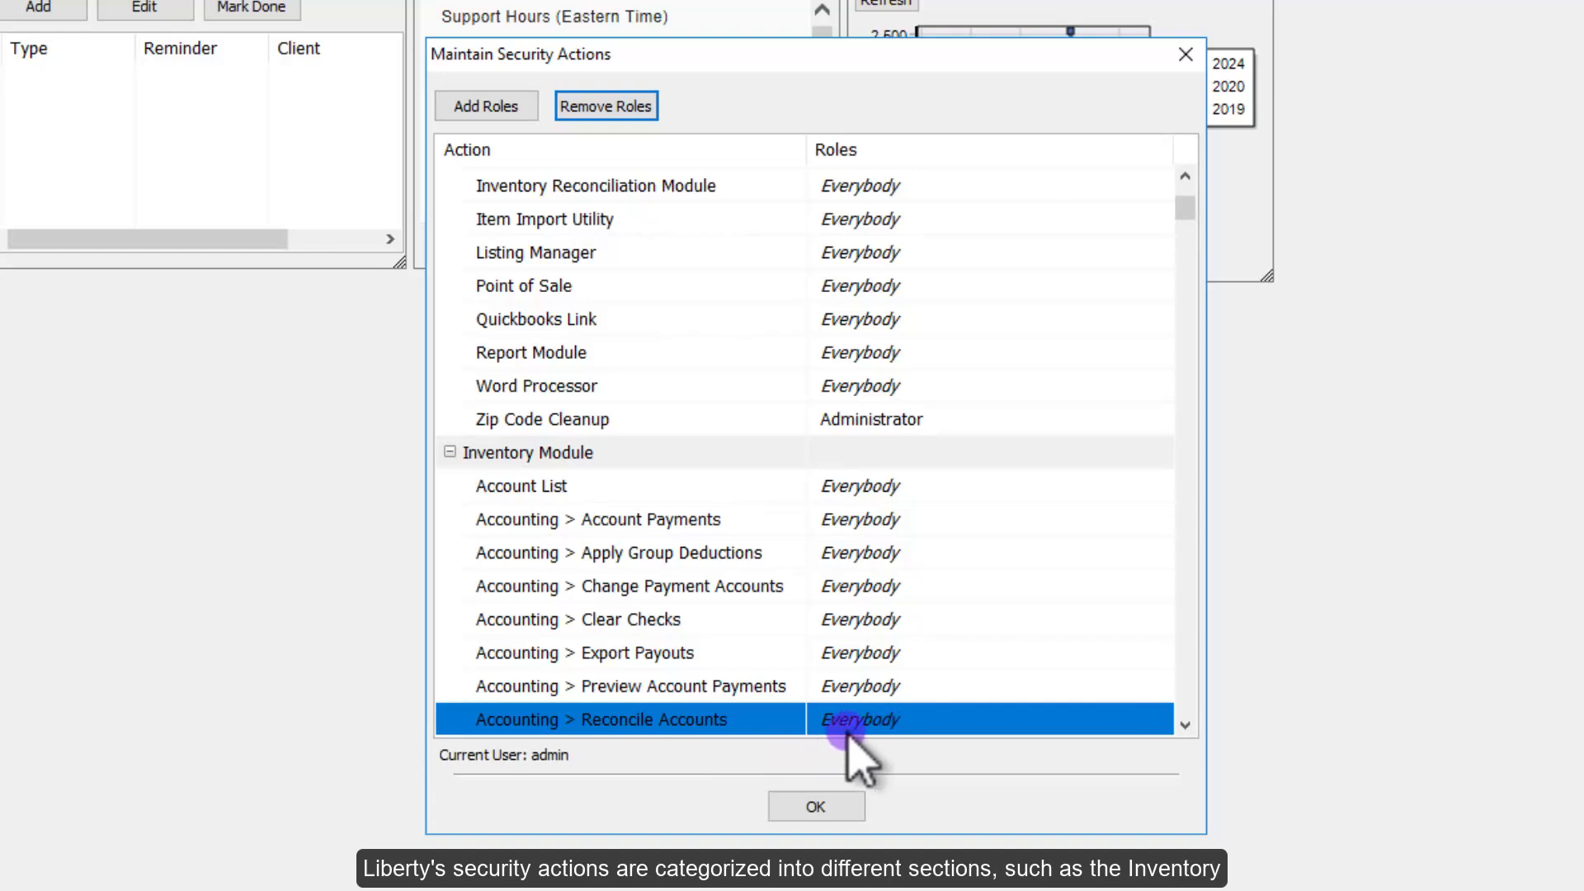
Step: Verify Reconcile Accounts shows Everybody, then collapse the module, export and Email Manager groups
{"action": "left_click", "coordinate": [815, 720]}
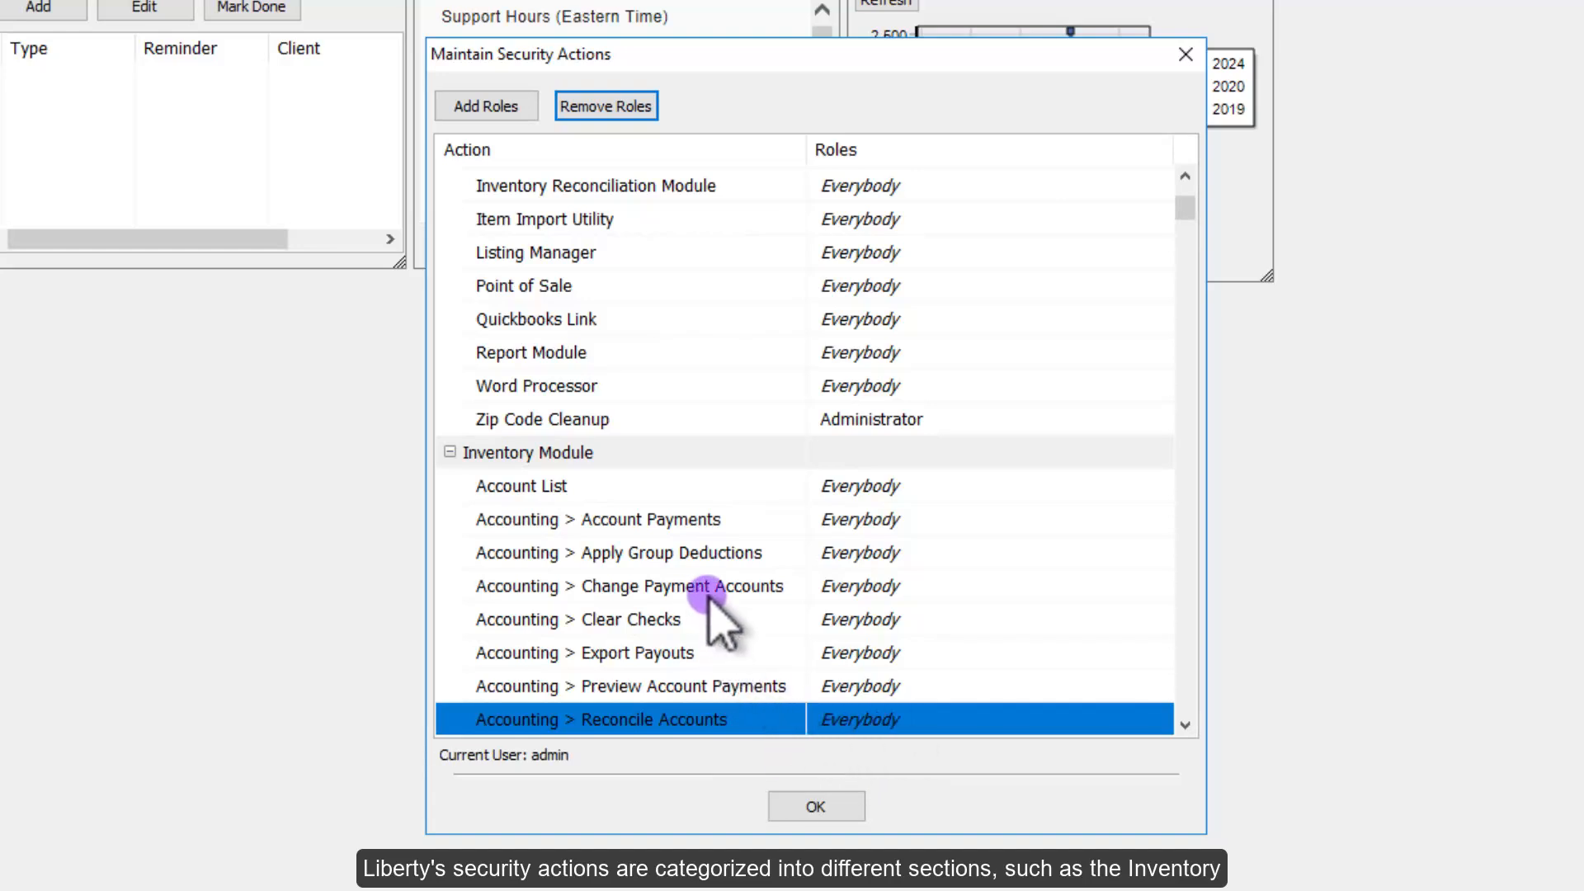
{"action": "left_click", "coordinate": [451, 452]}
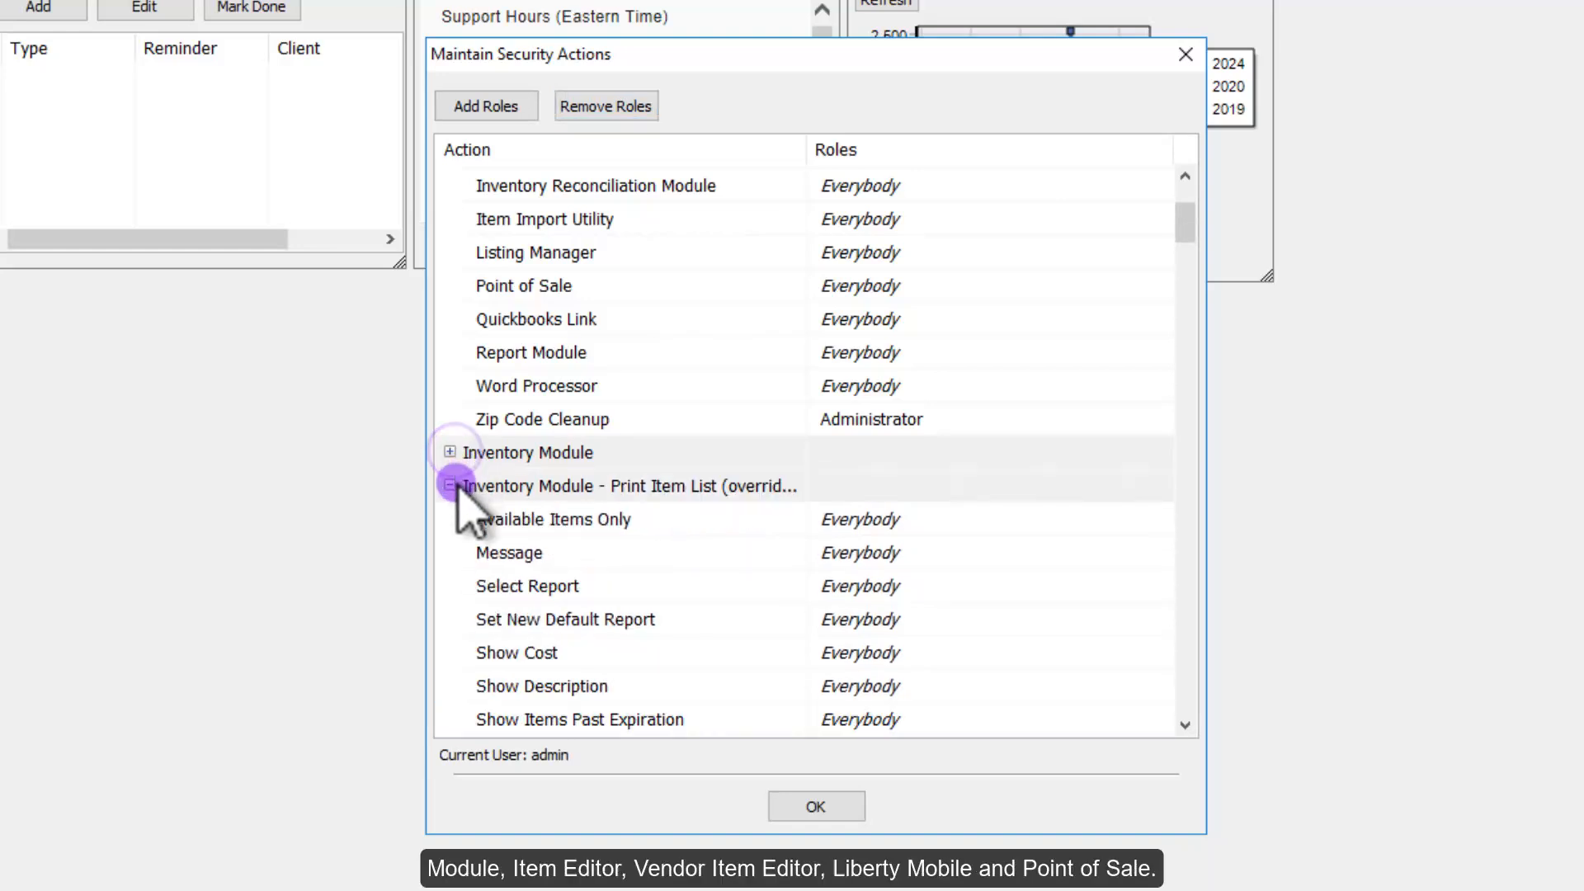
{"action": "left_click", "coordinate": [450, 486]}
{"action": "left_click", "coordinate": [451, 519]}
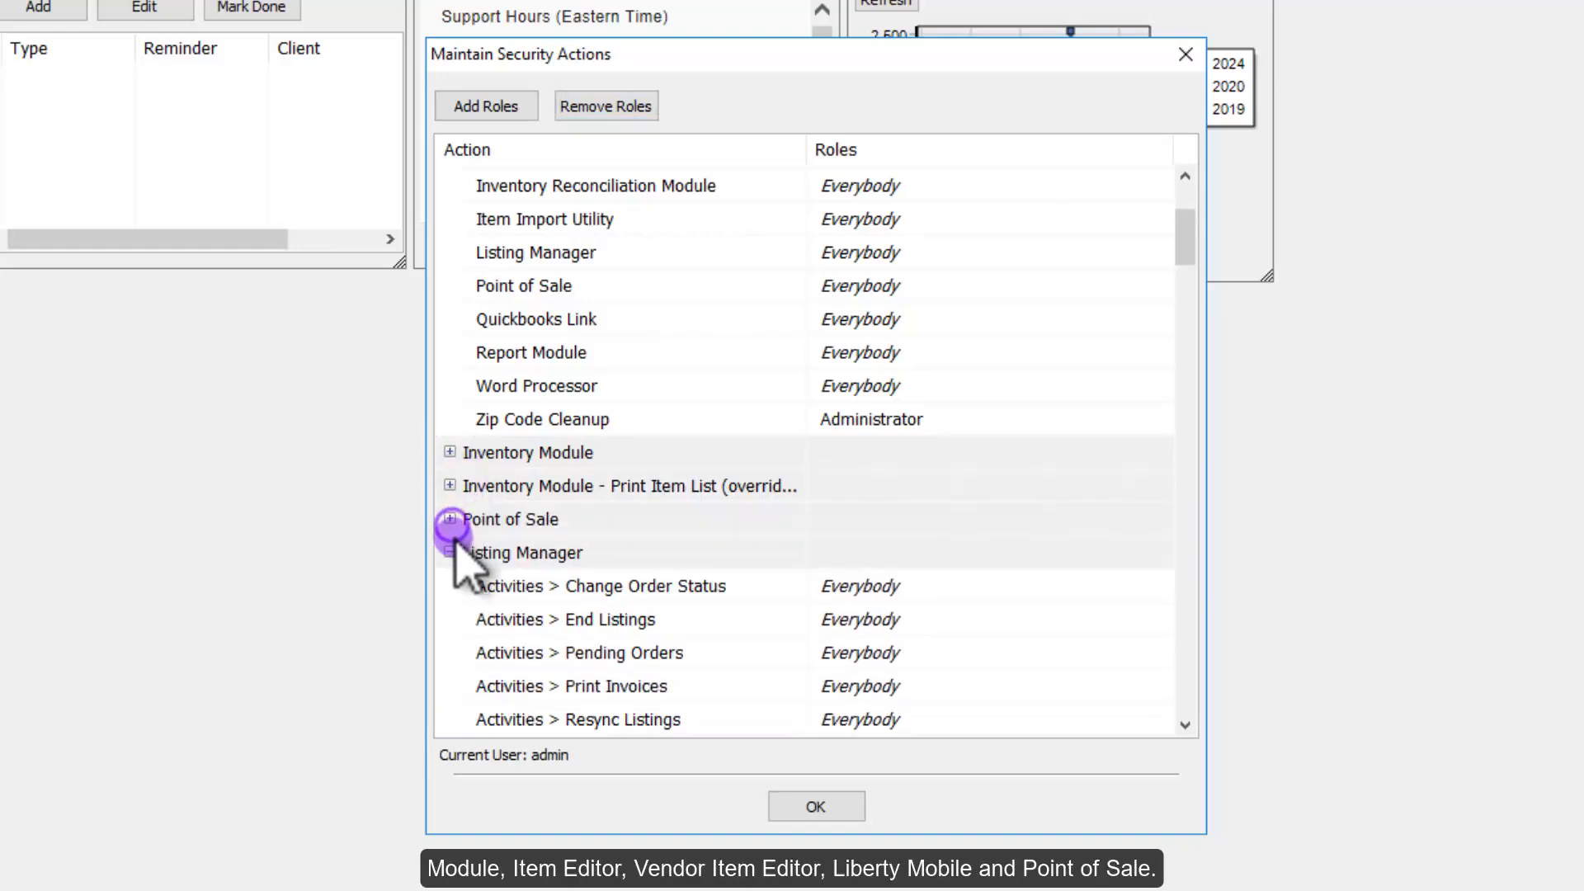
{"action": "left_click", "coordinate": [451, 552]}
{"action": "left_click", "coordinate": [450, 586]}
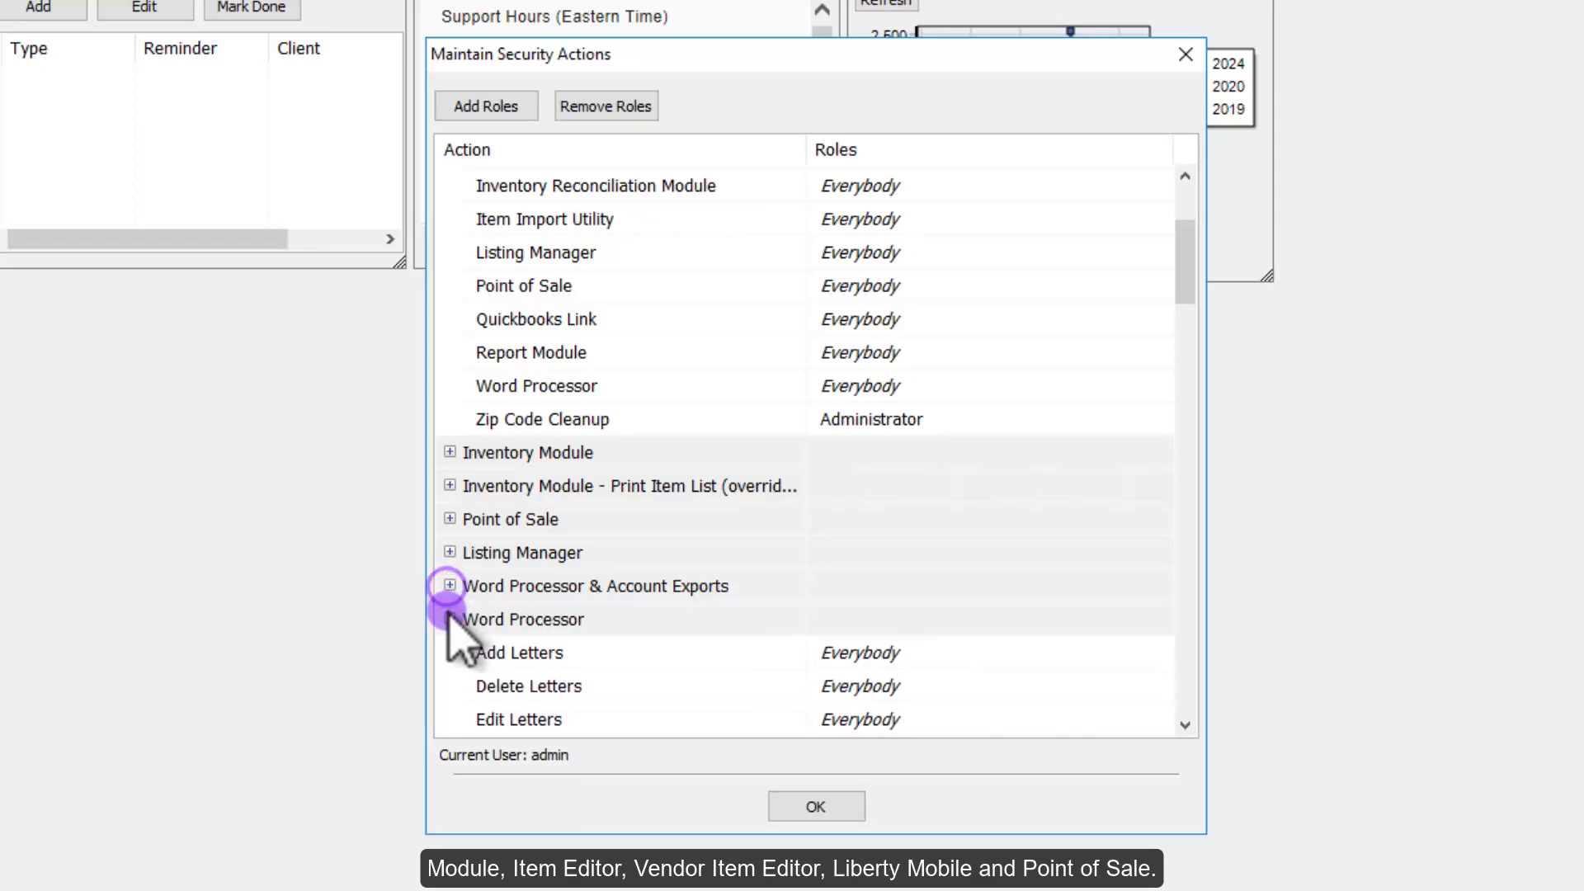
{"action": "left_click", "coordinate": [449, 620]}
{"action": "scroll", "coordinate": [470, 628], "scroll_direction": "down", "scroll_amount": 4}
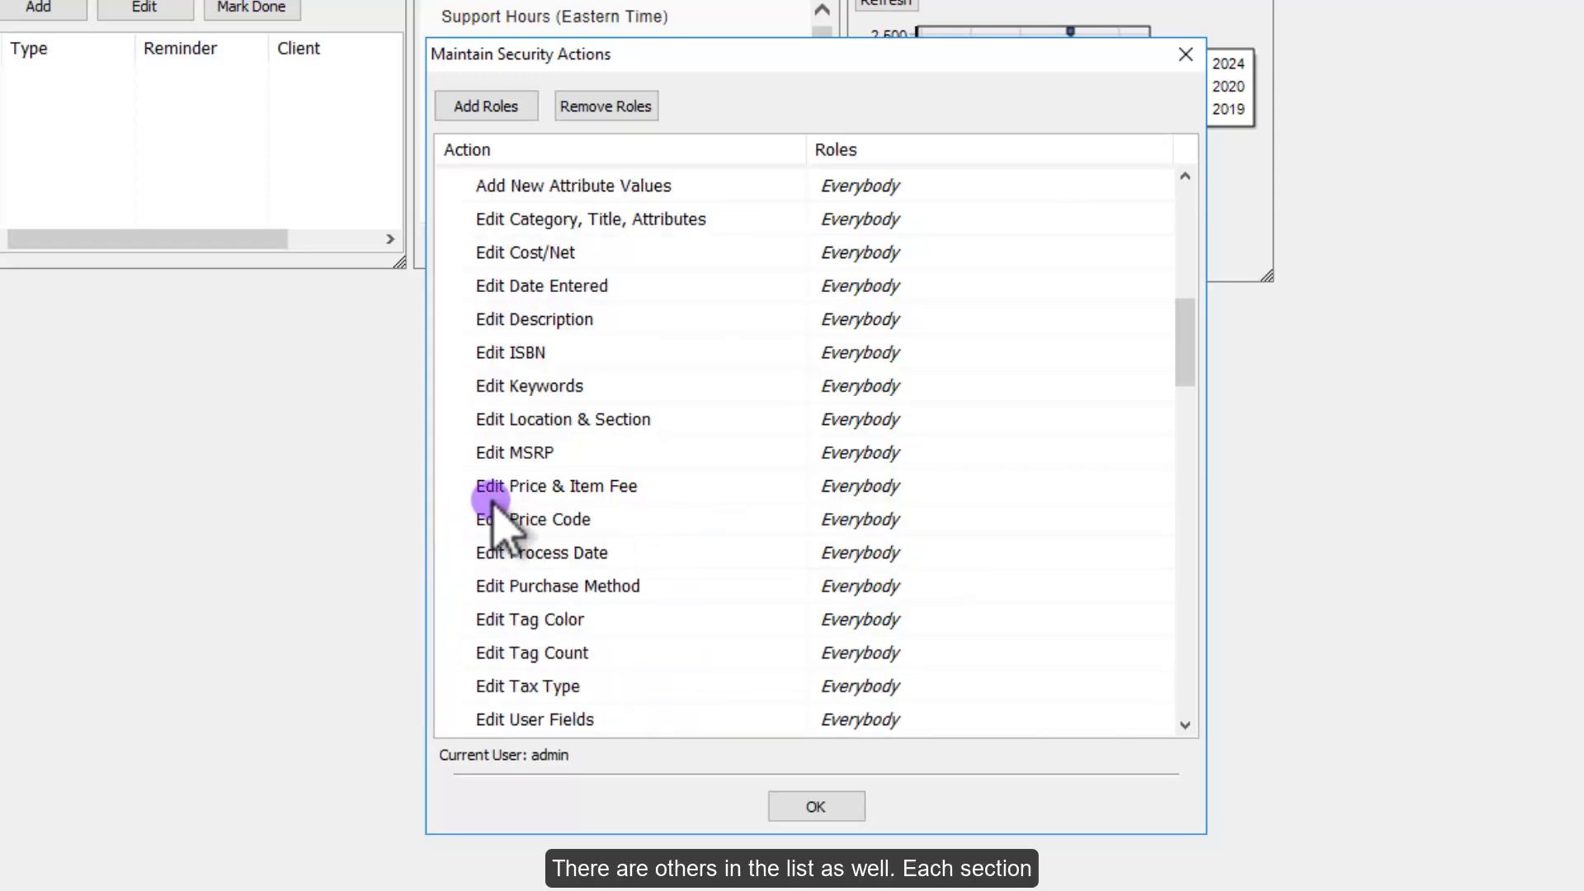
{"action": "scroll", "coordinate": [489, 506], "scroll_direction": "up", "scroll_amount": 2}
{"action": "left_click", "coordinate": [450, 352]}
{"action": "left_click", "coordinate": [450, 386]}
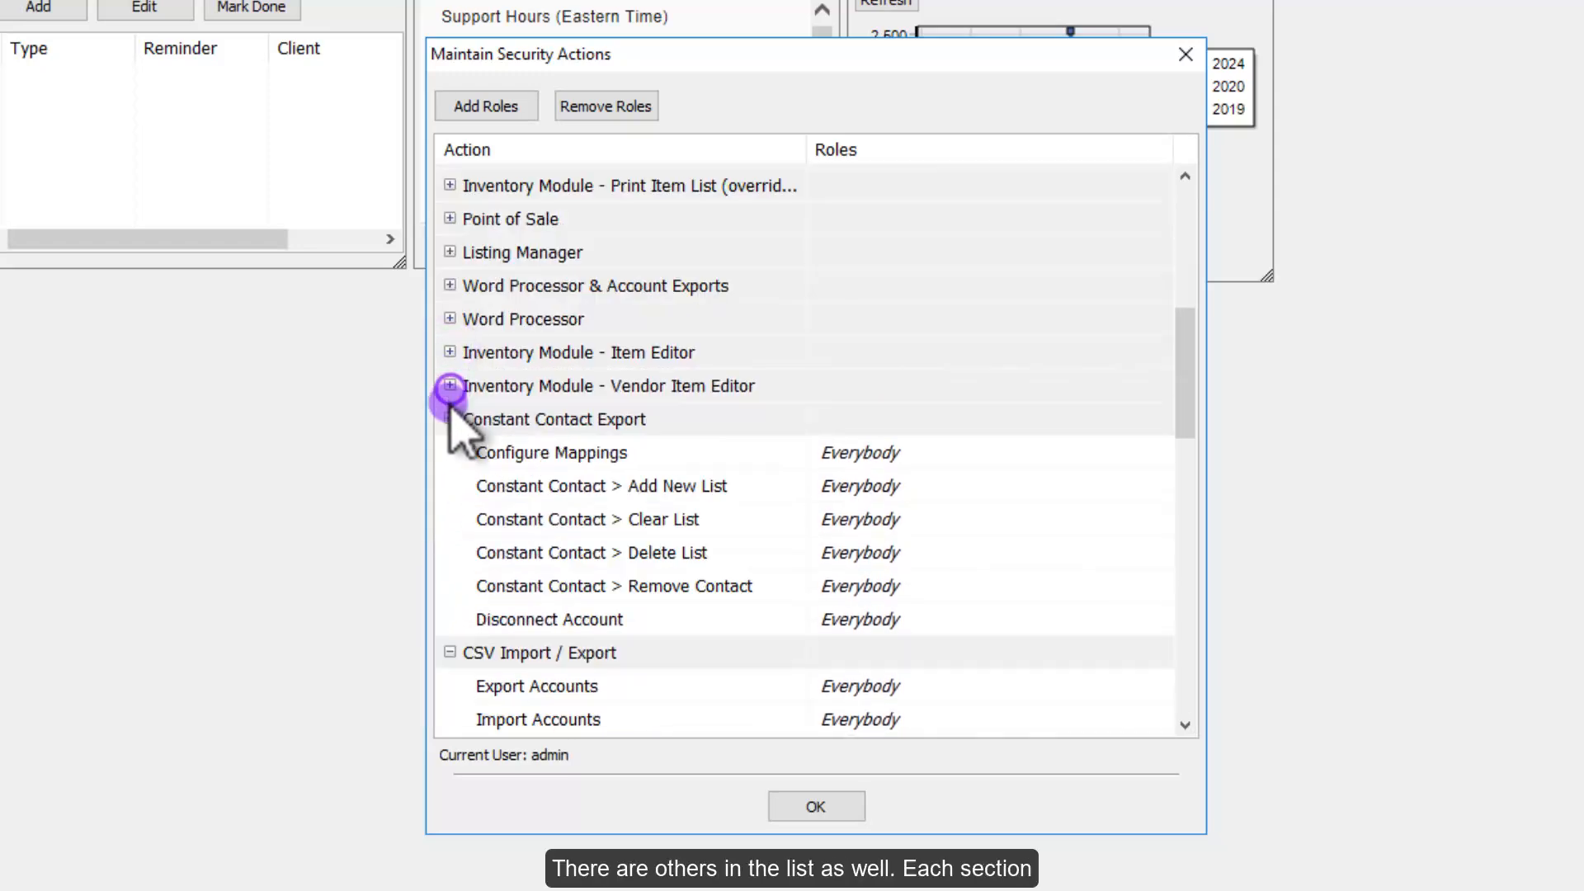
{"action": "left_click", "coordinate": [450, 419]}
{"action": "left_click", "coordinate": [450, 452]}
{"action": "left_click", "coordinate": [449, 486]}
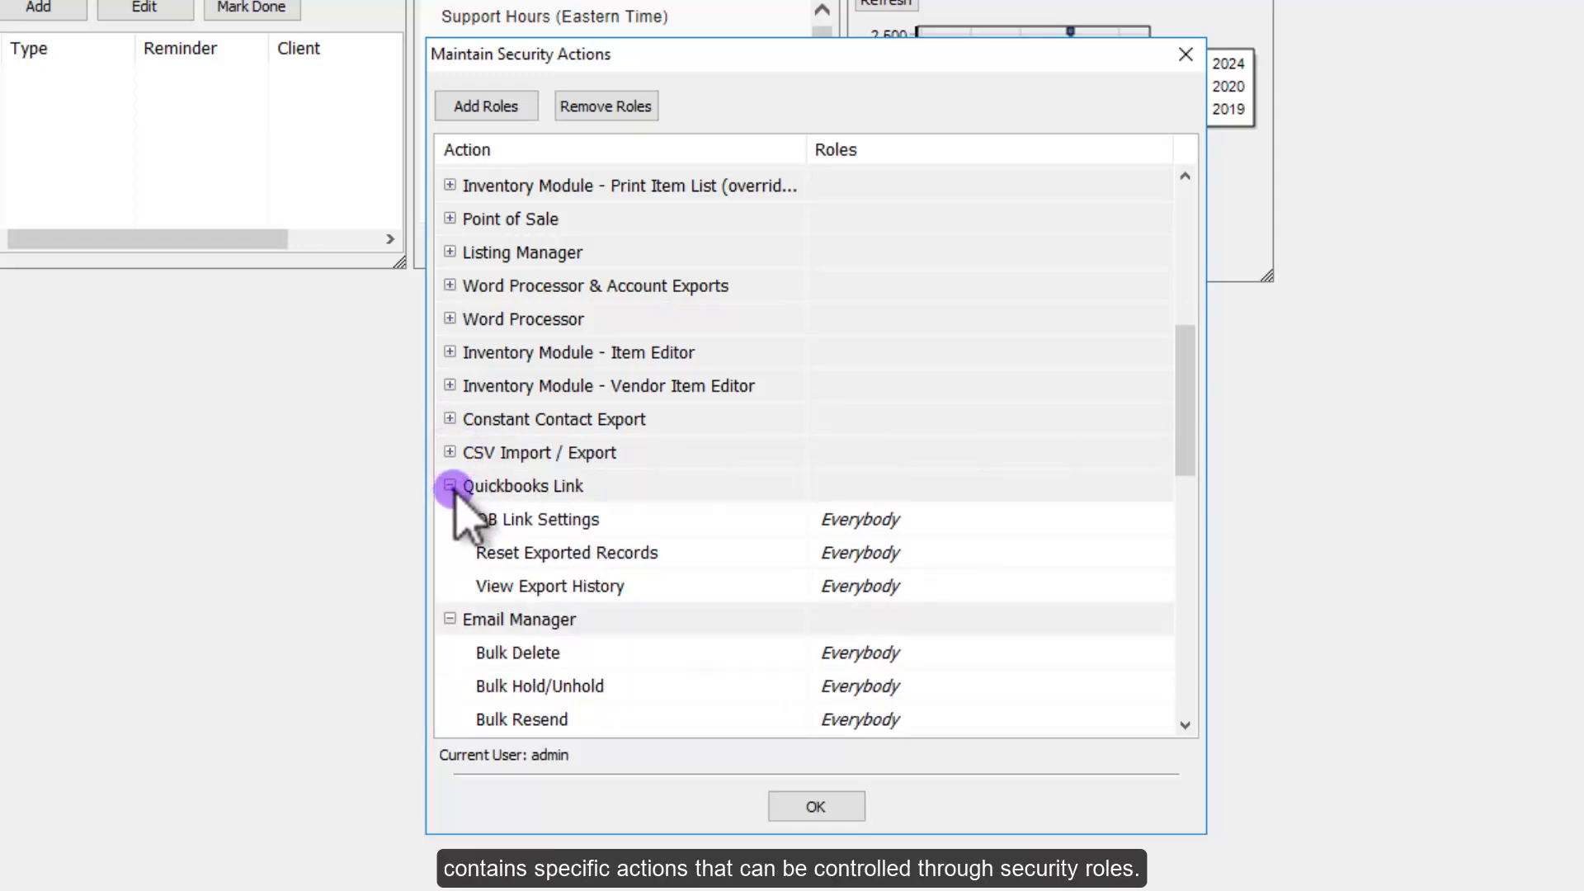
{"action": "left_click", "coordinate": [449, 519]}
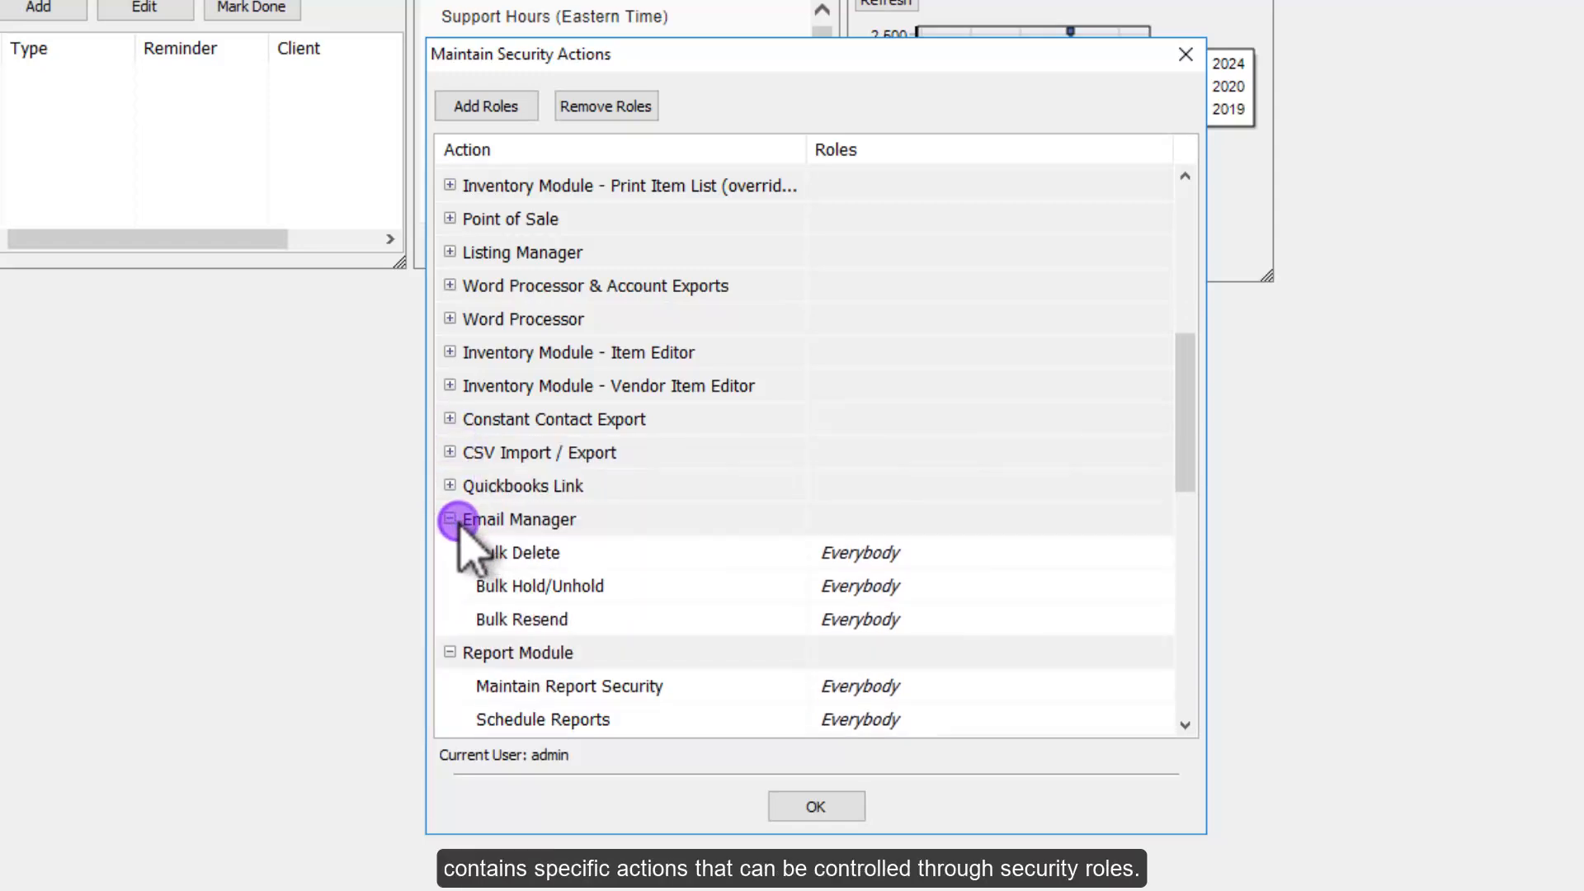
{"action": "left_click", "coordinate": [451, 520]}
Step: Collapse the remaining Inventory, Report, Mobile Apps and Applications groups and close the window
{"action": "scroll", "coordinate": [459, 660], "scroll_direction": "up", "scroll_amount": 7}
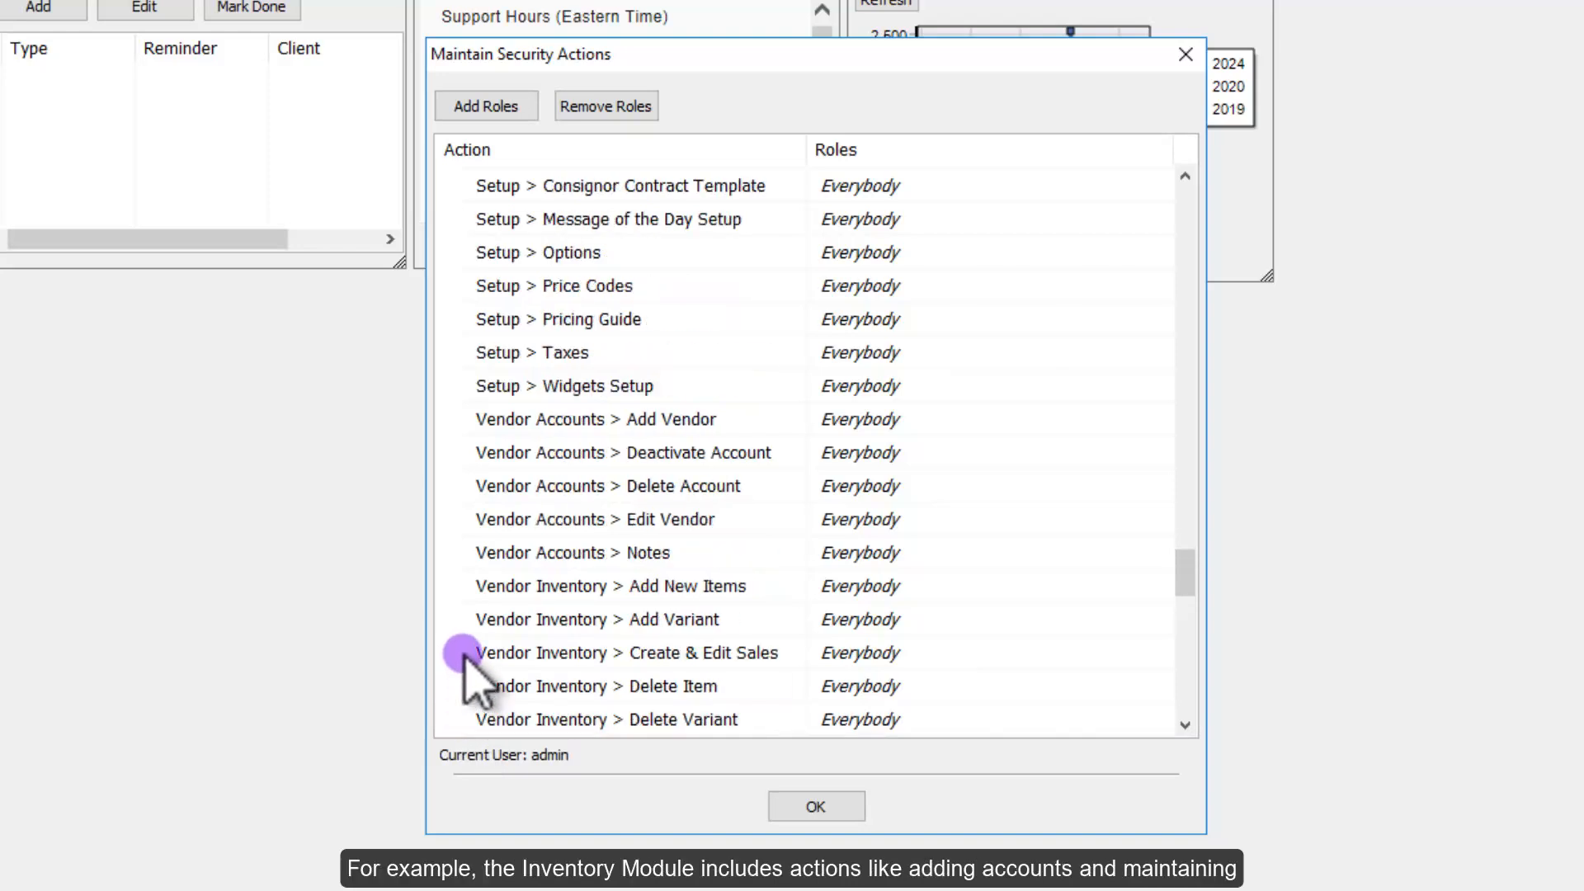
{"action": "scroll", "coordinate": [505, 637], "scroll_direction": "up", "scroll_amount": 20}
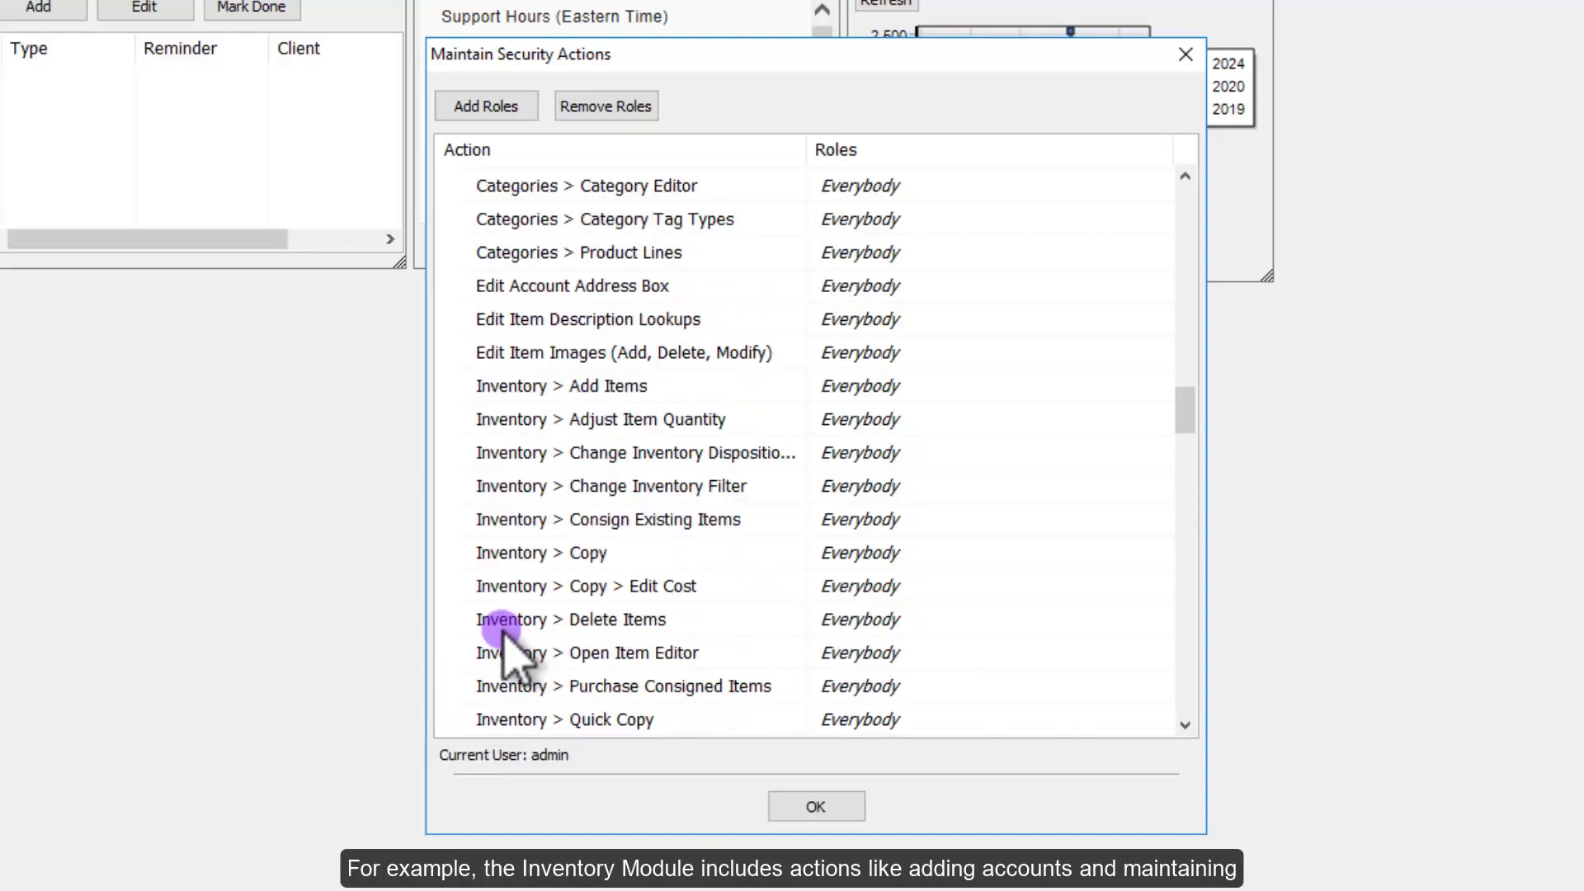
{"action": "scroll", "coordinate": [505, 637], "scroll_direction": "up", "scroll_amount": 4}
{"action": "scroll", "coordinate": [505, 636], "scroll_direction": "up", "scroll_amount": 2}
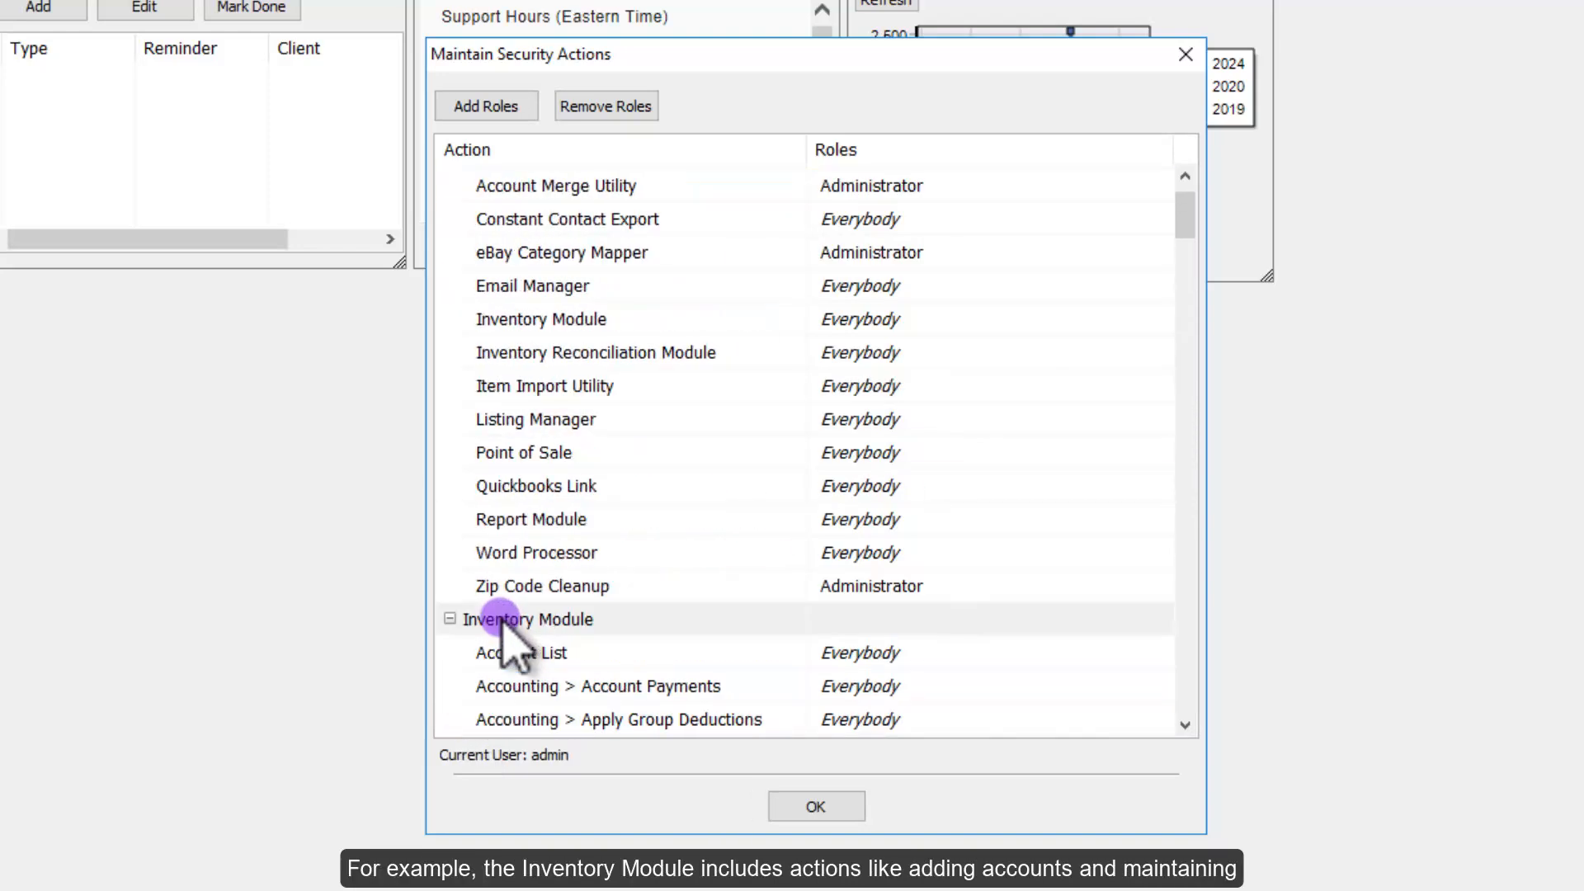
{"action": "scroll", "coordinate": [505, 637], "scroll_direction": "down", "scroll_amount": 2}
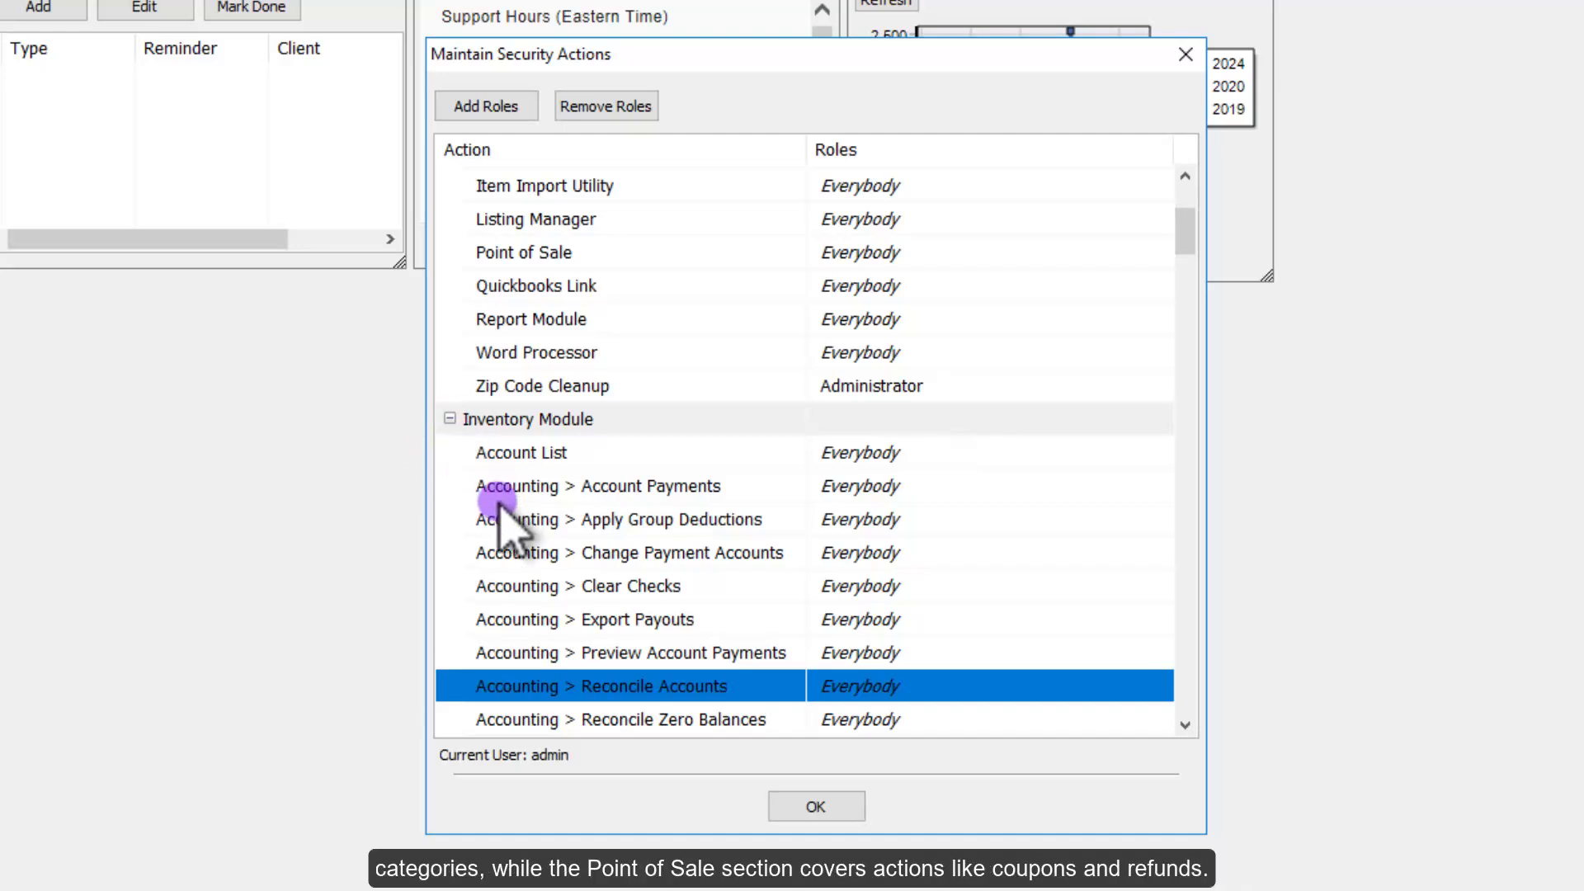
{"action": "scroll", "coordinate": [499, 519], "scroll_direction": "down", "scroll_amount": 2}
{"action": "left_click", "coordinate": [450, 218]}
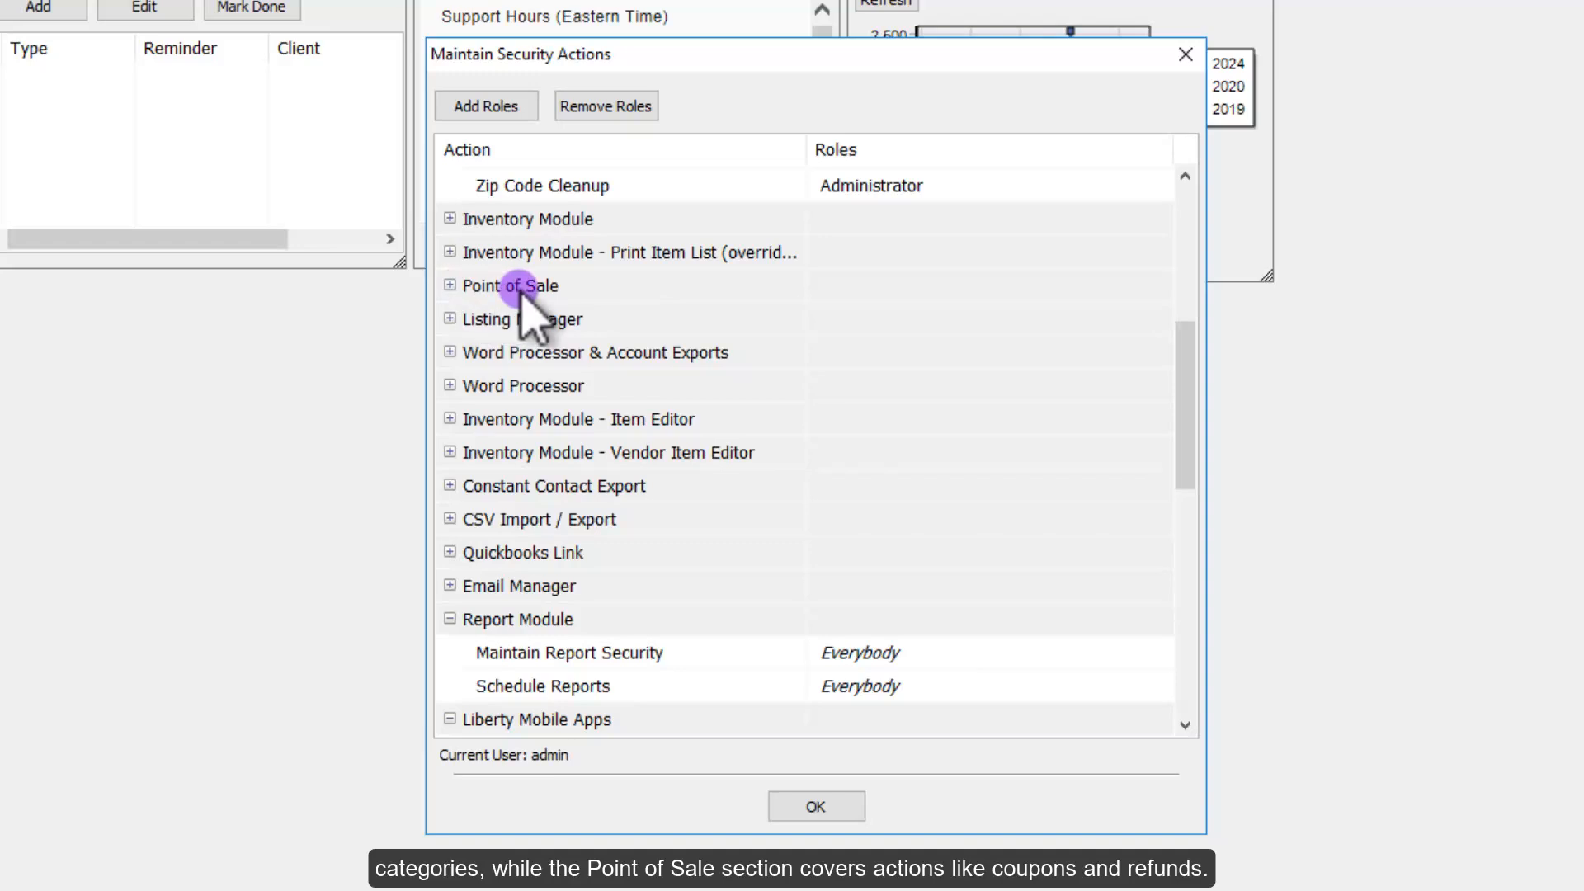
{"action": "left_click", "coordinate": [451, 619]}
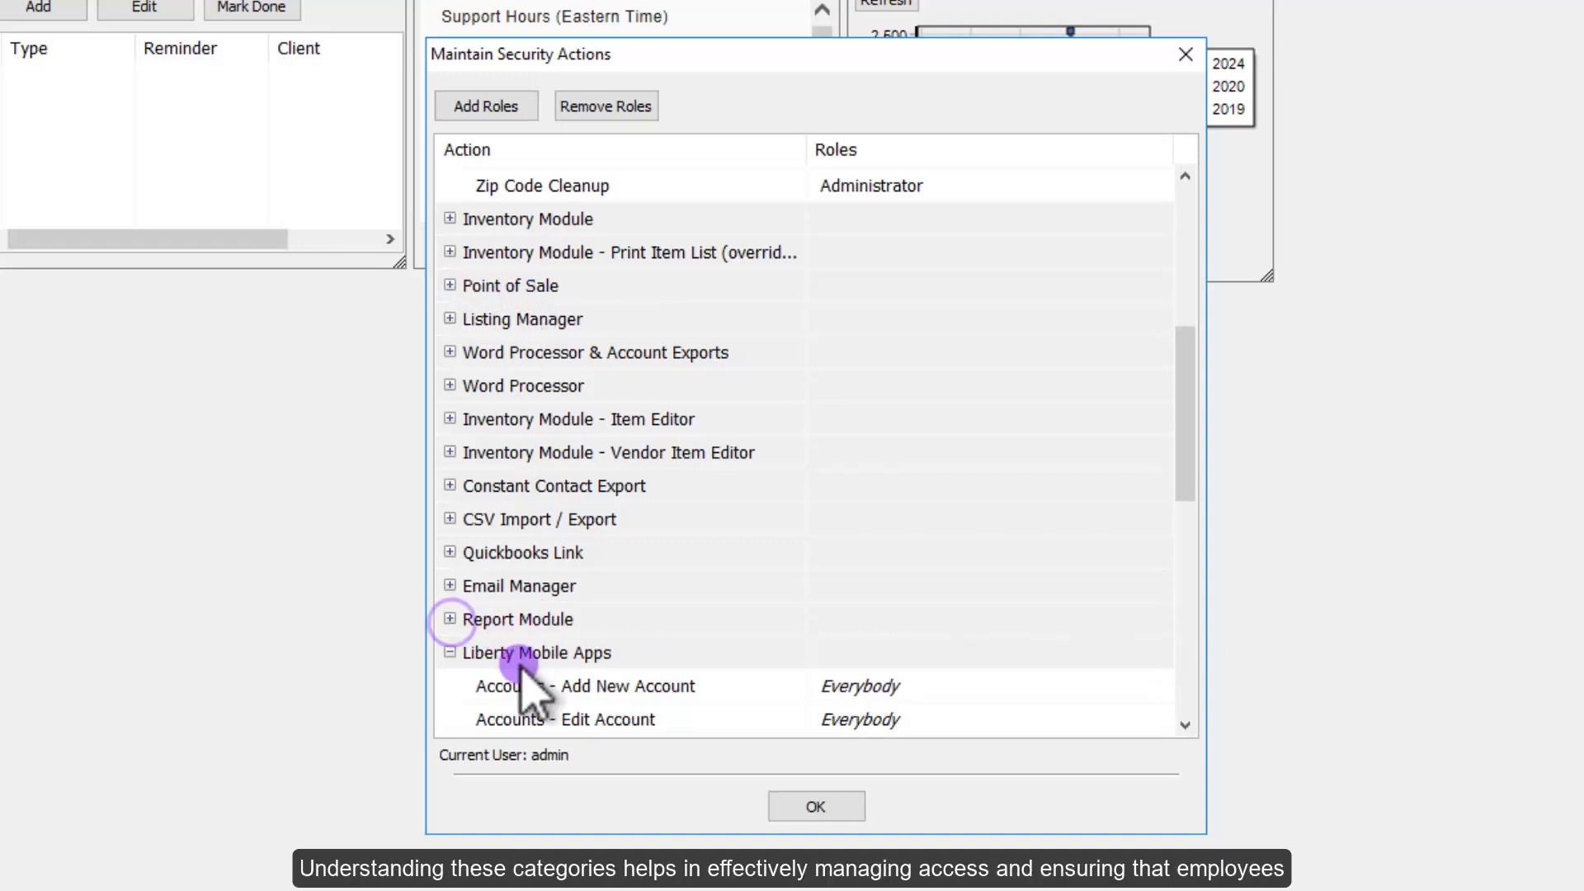
{"action": "left_click", "coordinate": [450, 648]}
{"action": "scroll", "coordinate": [566, 583], "scroll_direction": "up", "scroll_amount": 5}
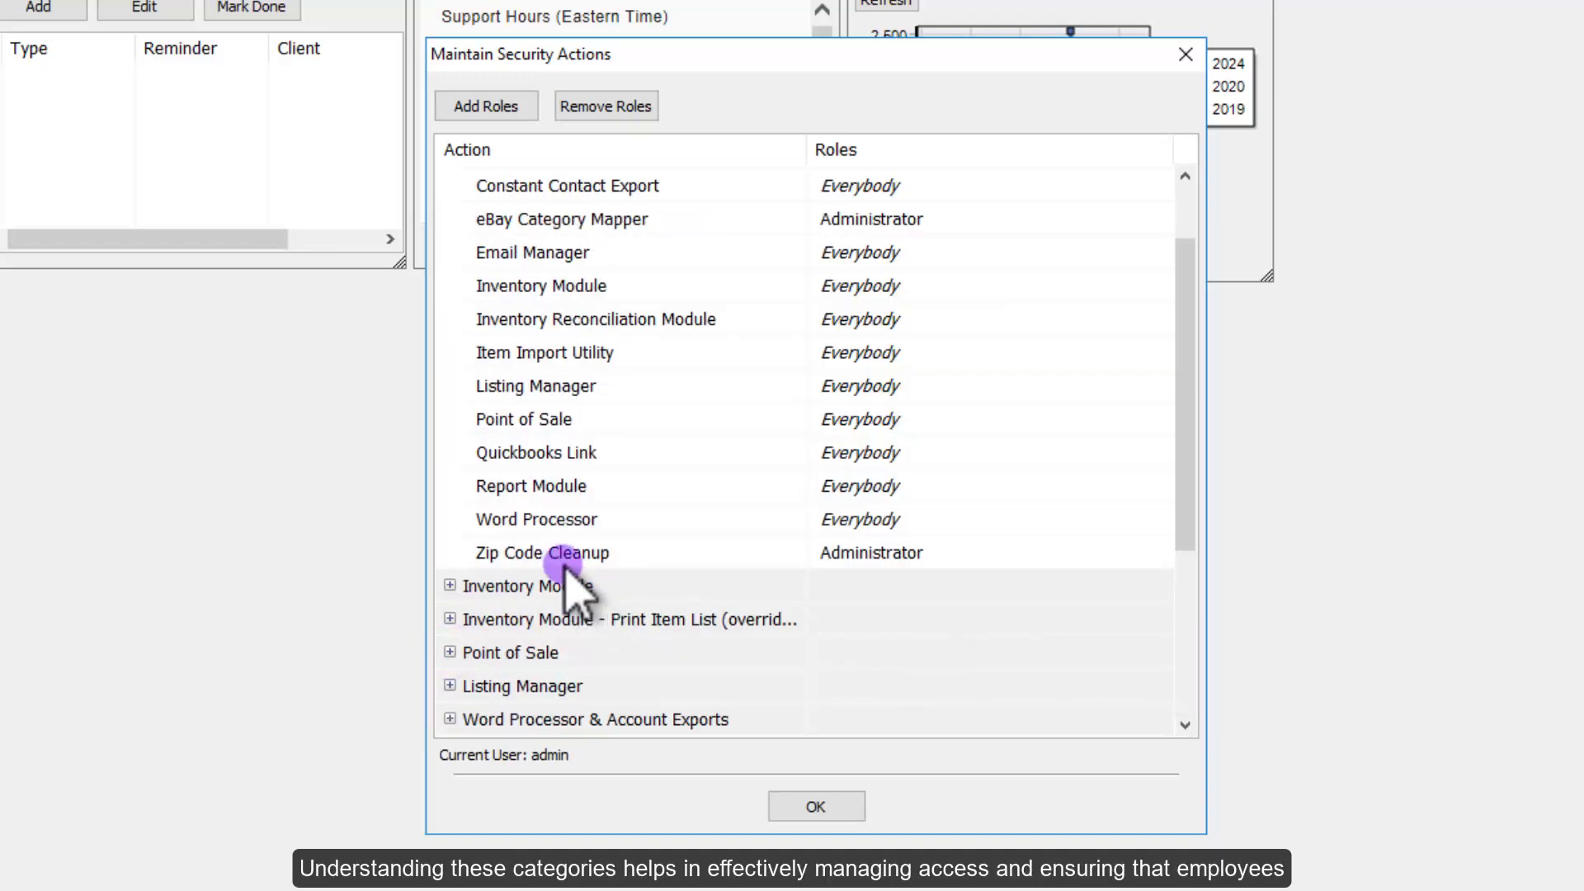
{"action": "left_click", "coordinate": [447, 182]}
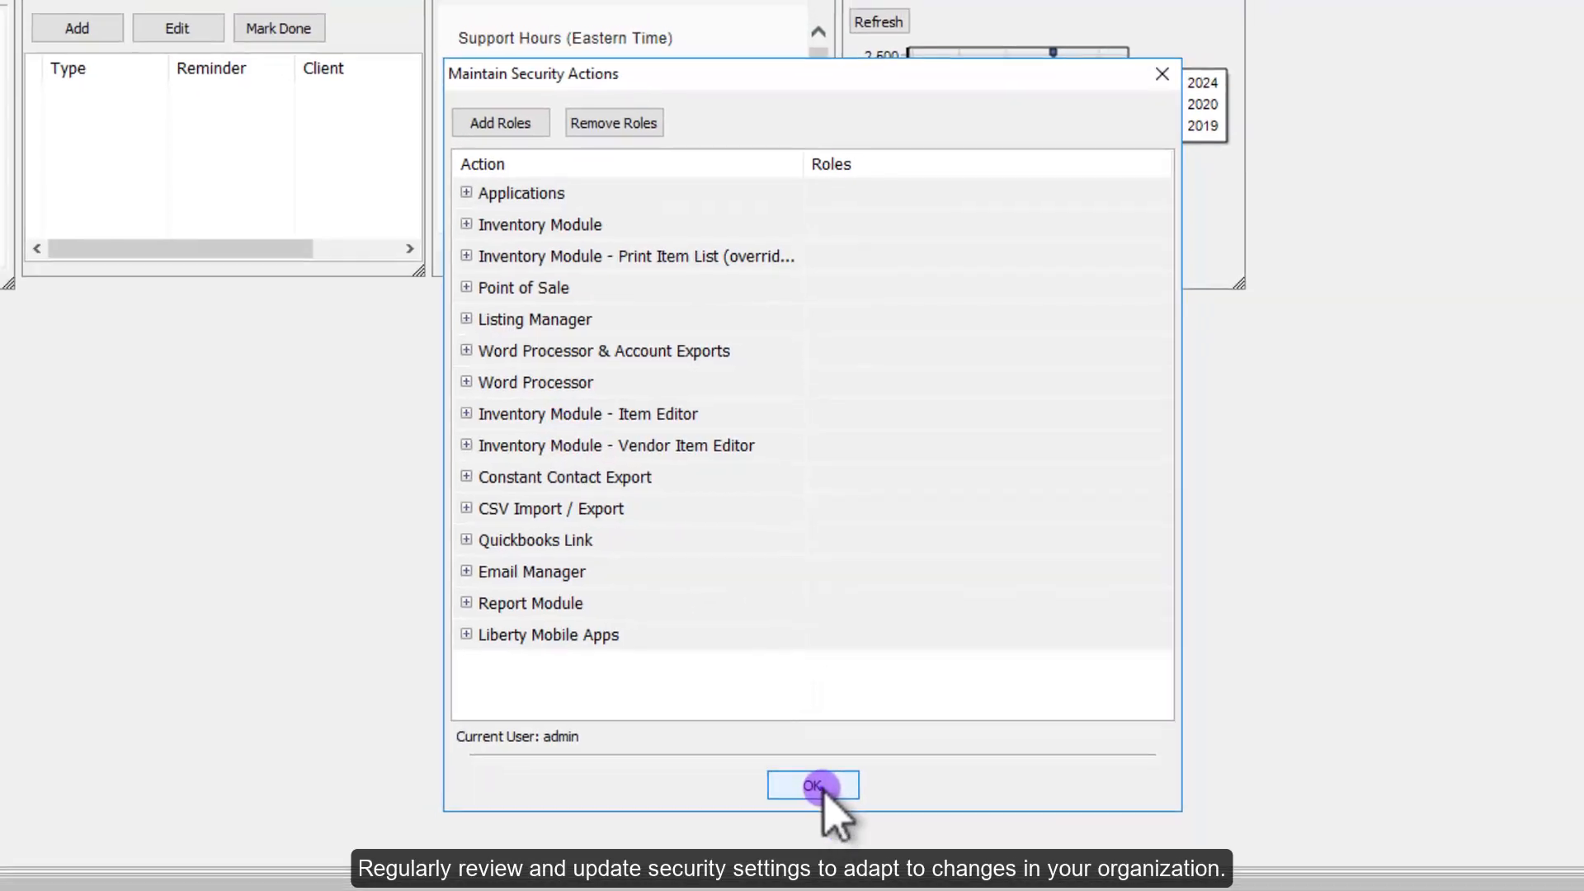
{"action": "left_click", "coordinate": [816, 807]}
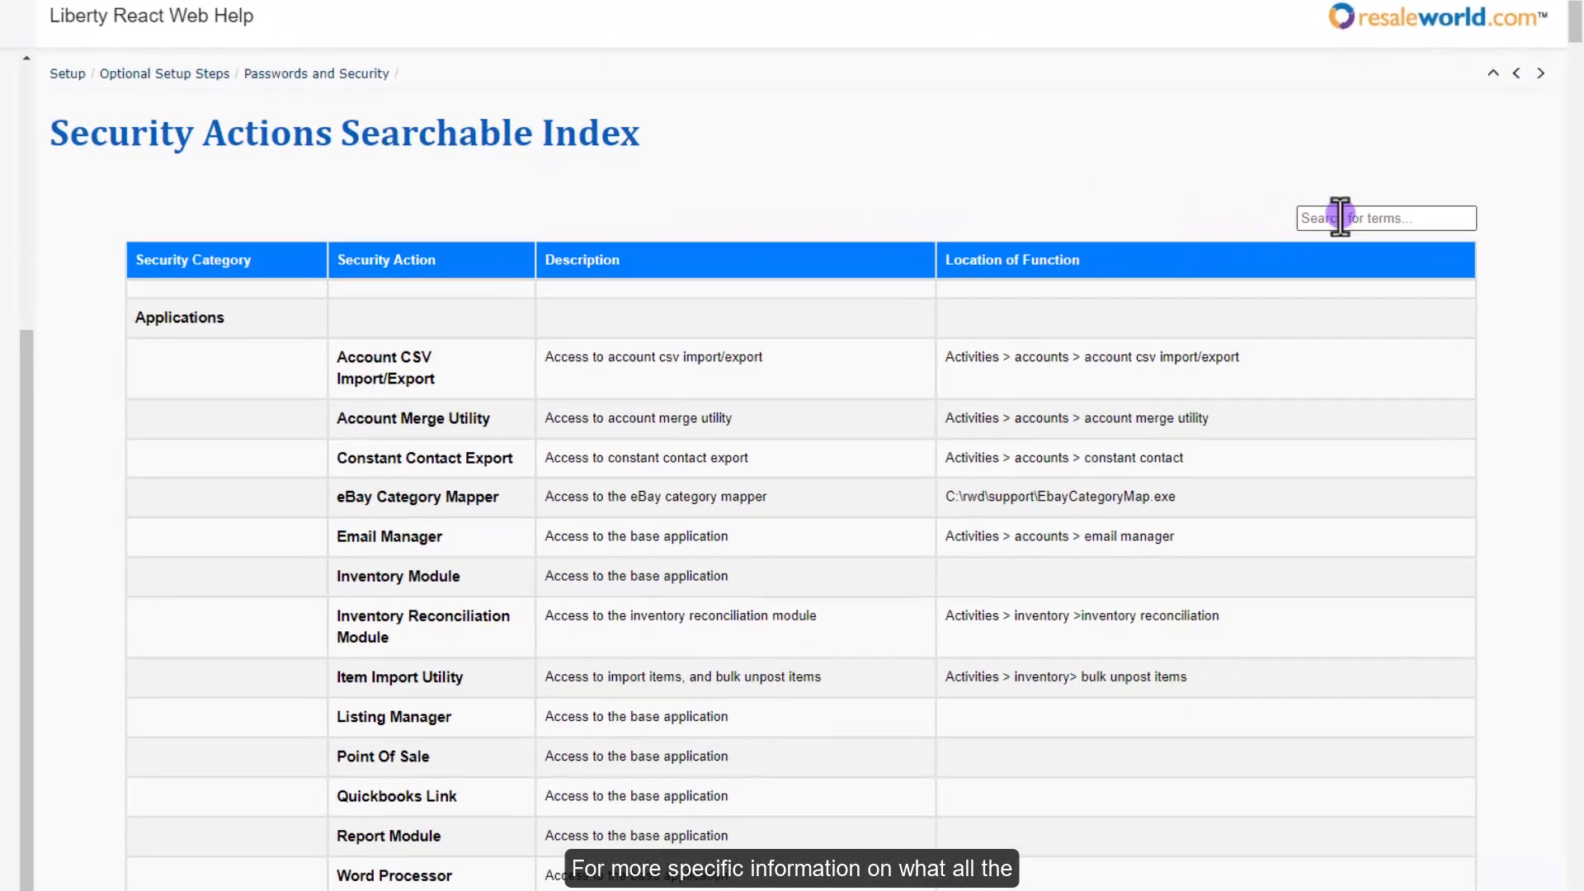
Step: Search the Security Actions index for 'reconcile'
{"action": "type", "text": "reconcile"}
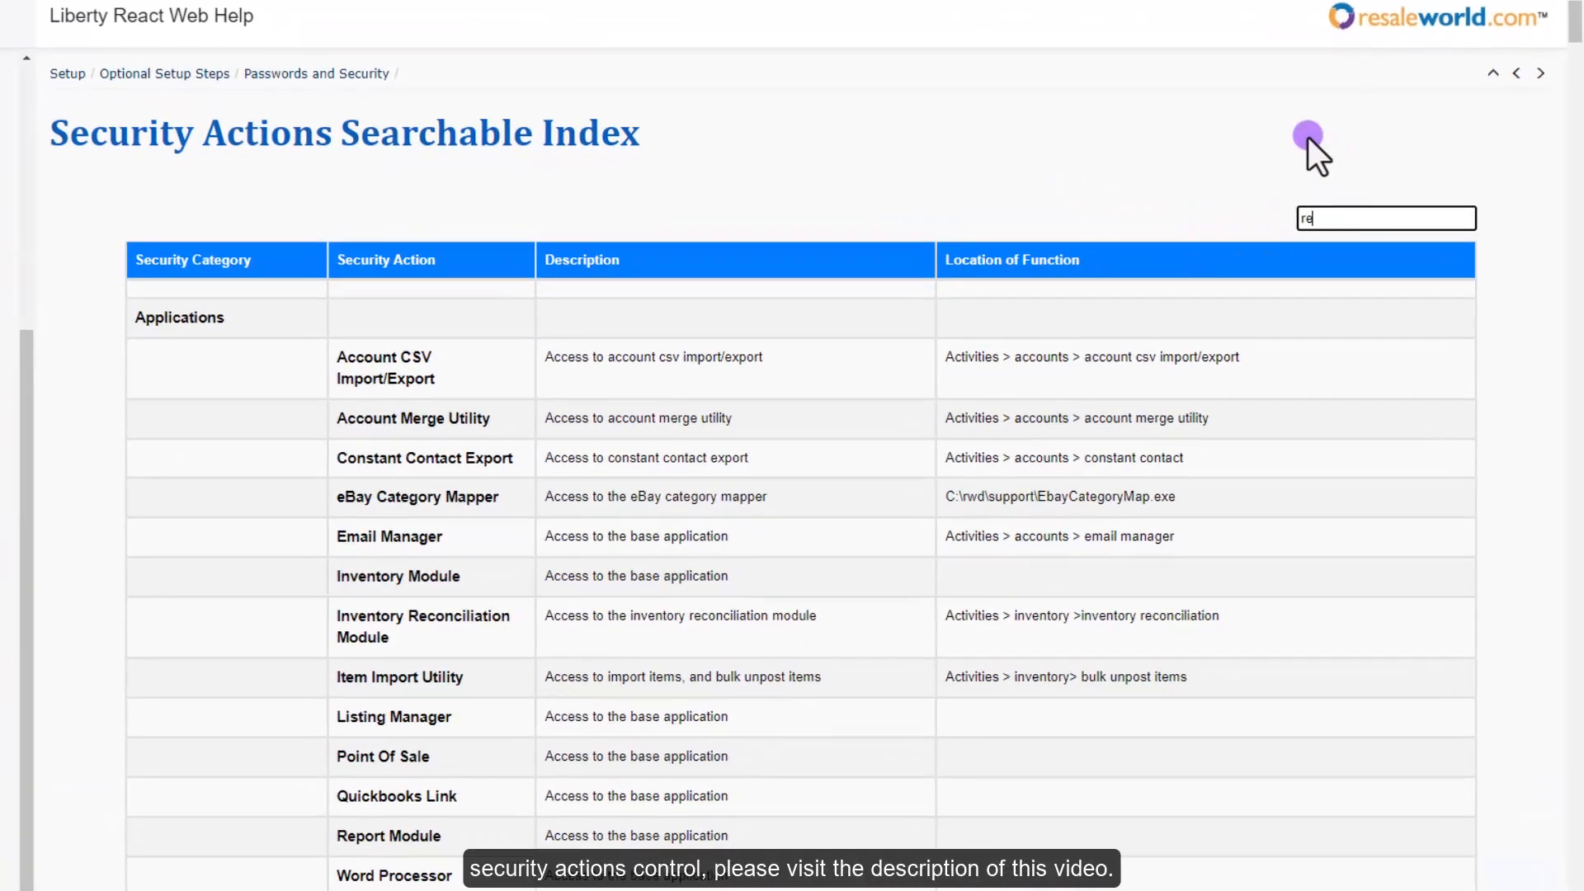